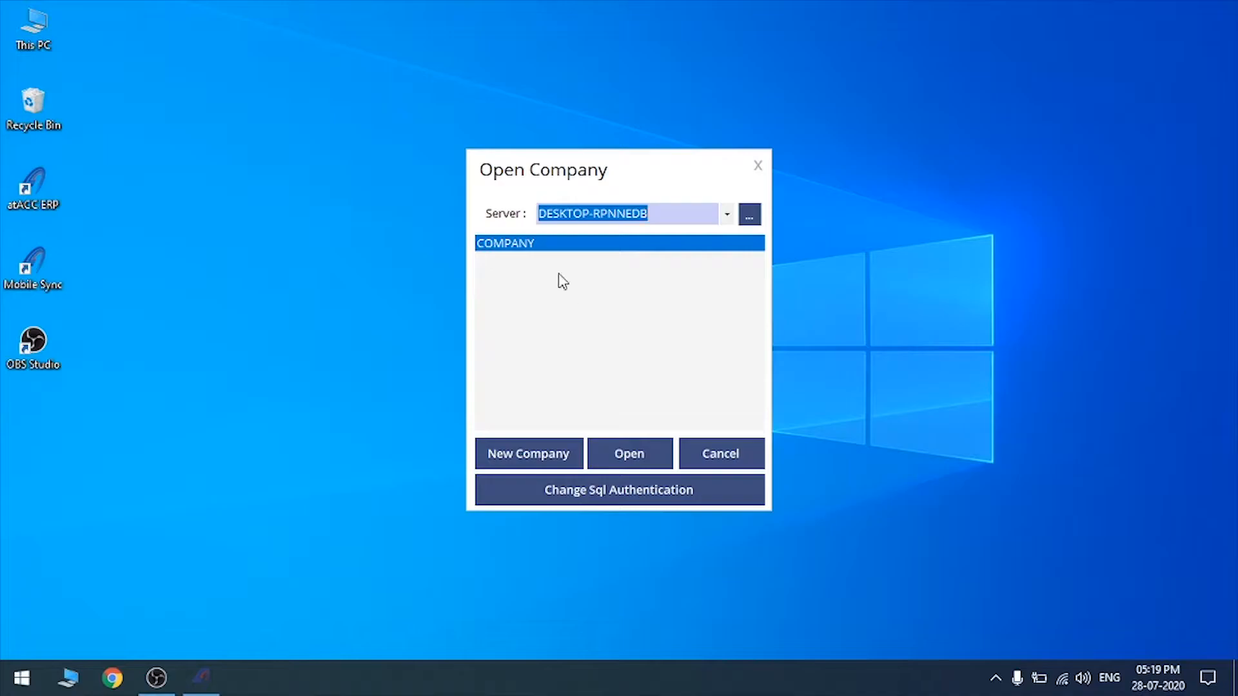
Open the company COMPANY and log in as admin with the account password for financial period 2020-2021, location Main Branch
left_click_drag(621, 167, 634, 165)
left_click(647, 459)
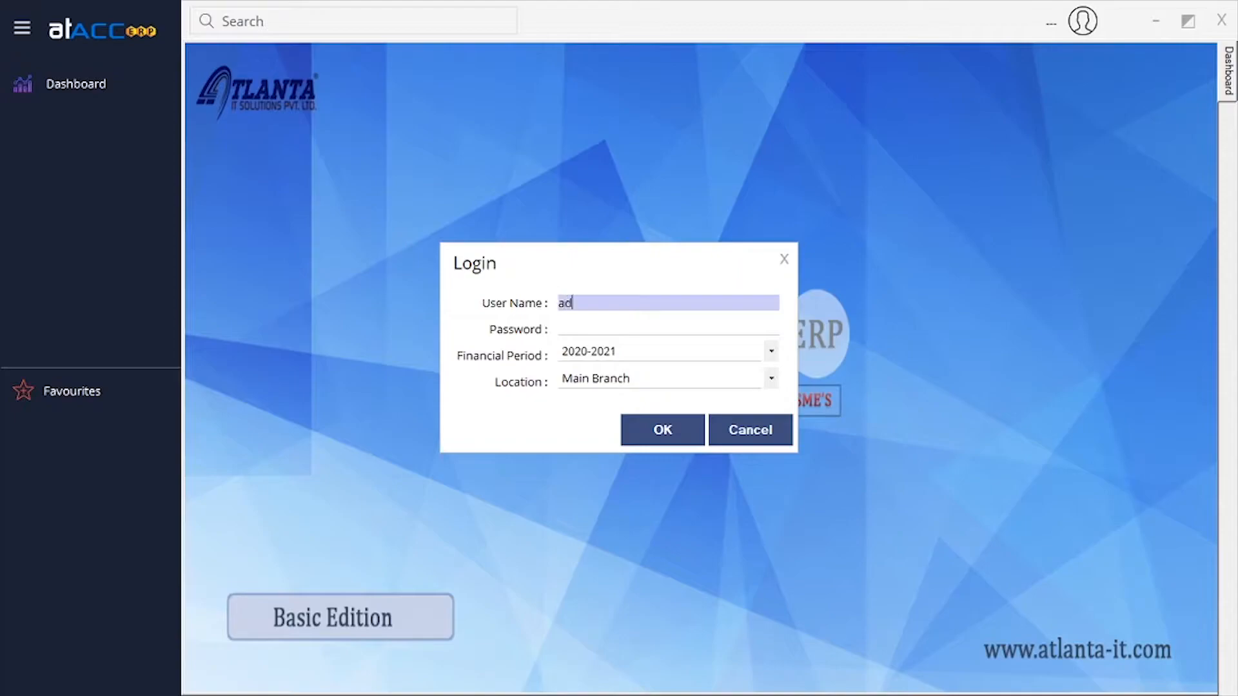
key("Tab")
type("*")
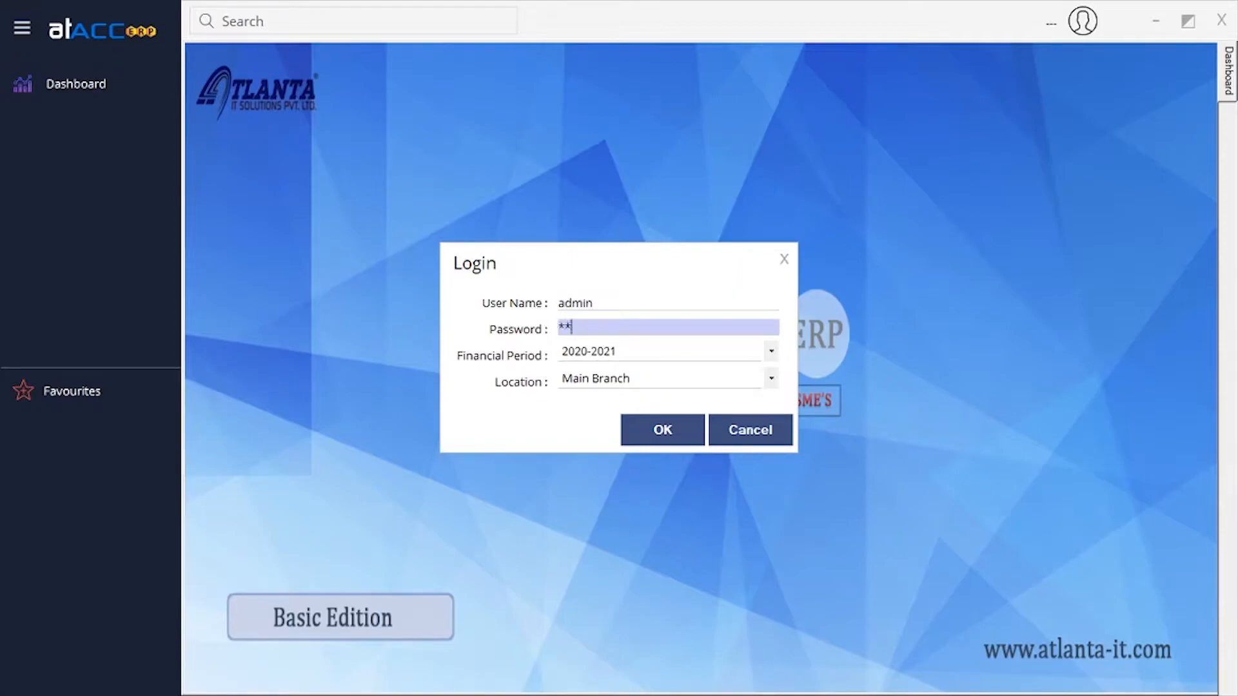
key("Tab")
key("Tab")
key("Return")
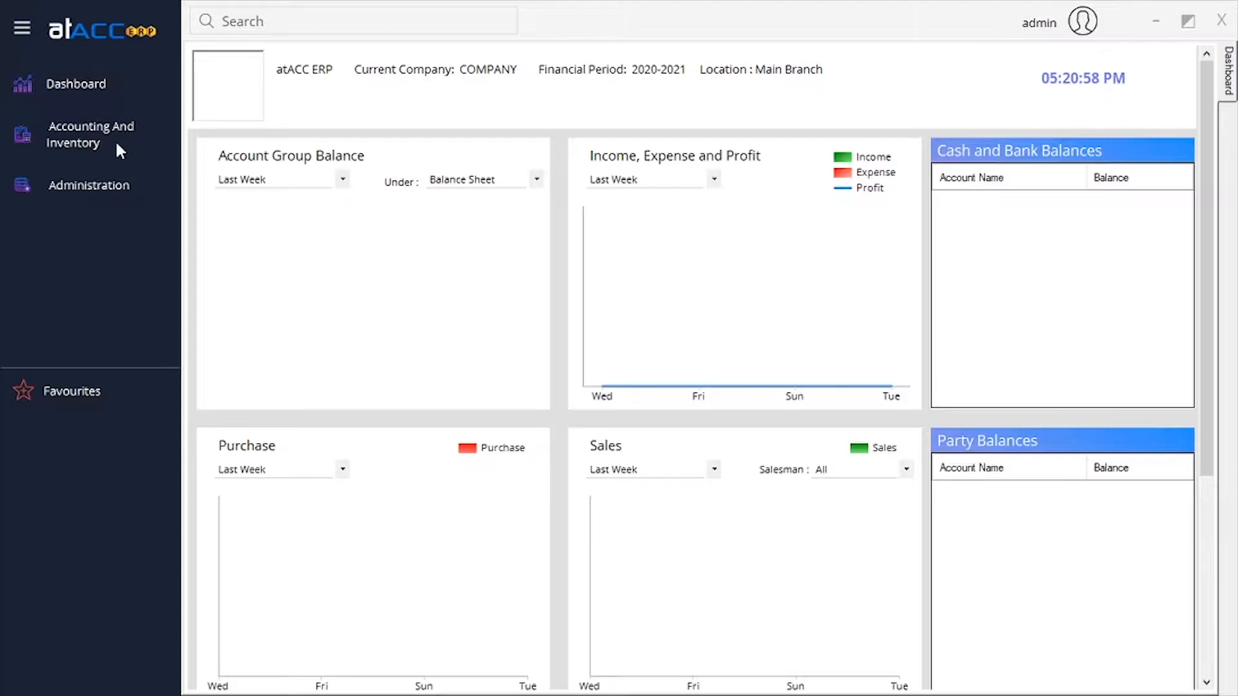
Turn on Enable POS (Point of Sale) in the global module settings of Accounting And Inventory and save the change
left_click(93, 126)
mouse_move(161, 181)
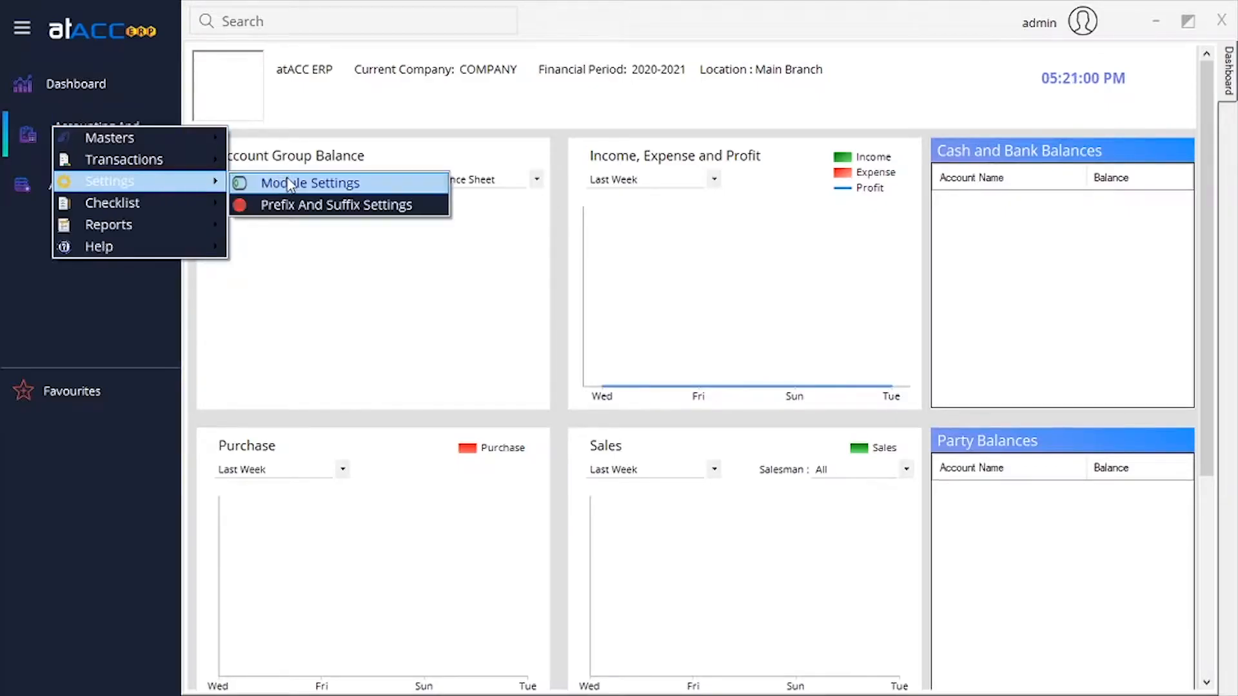
left_click(288, 185)
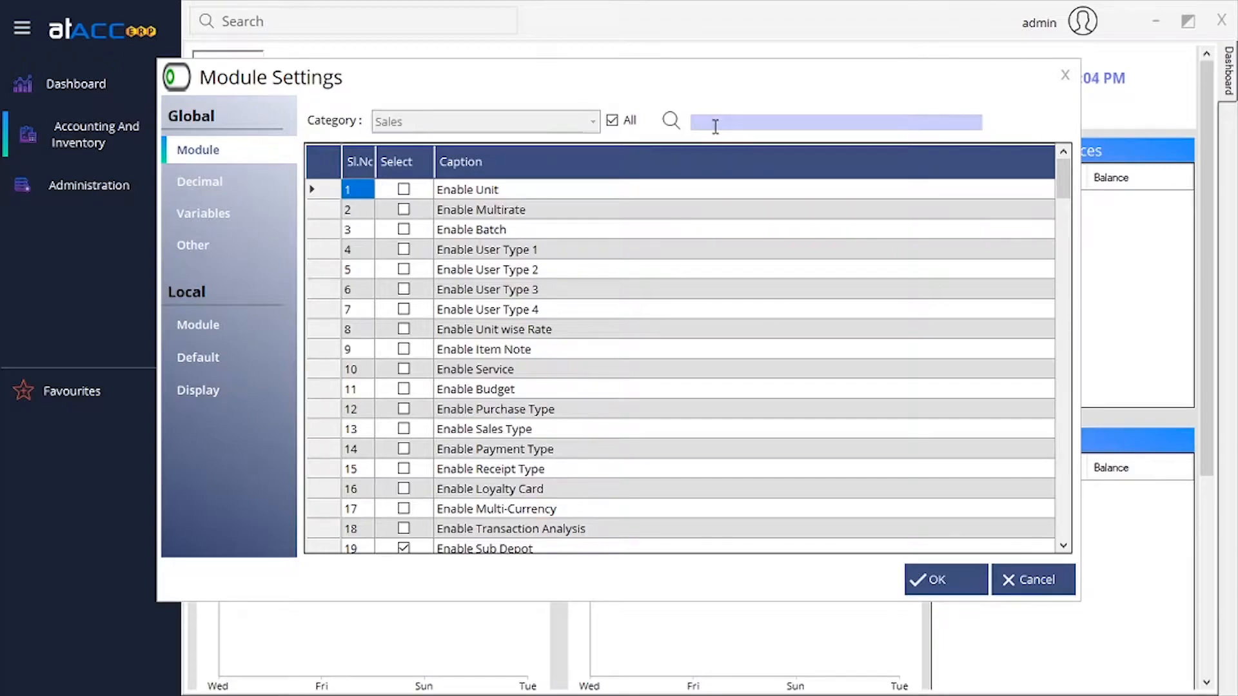
type("pos")
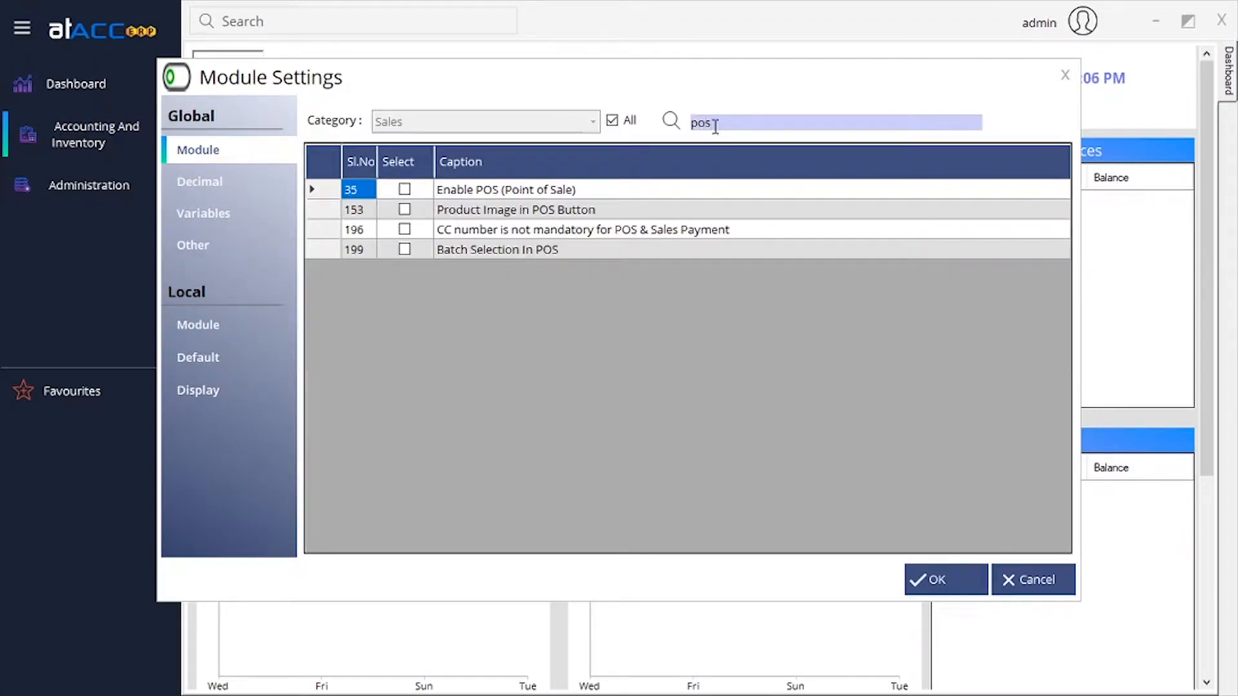
left_click(404, 189)
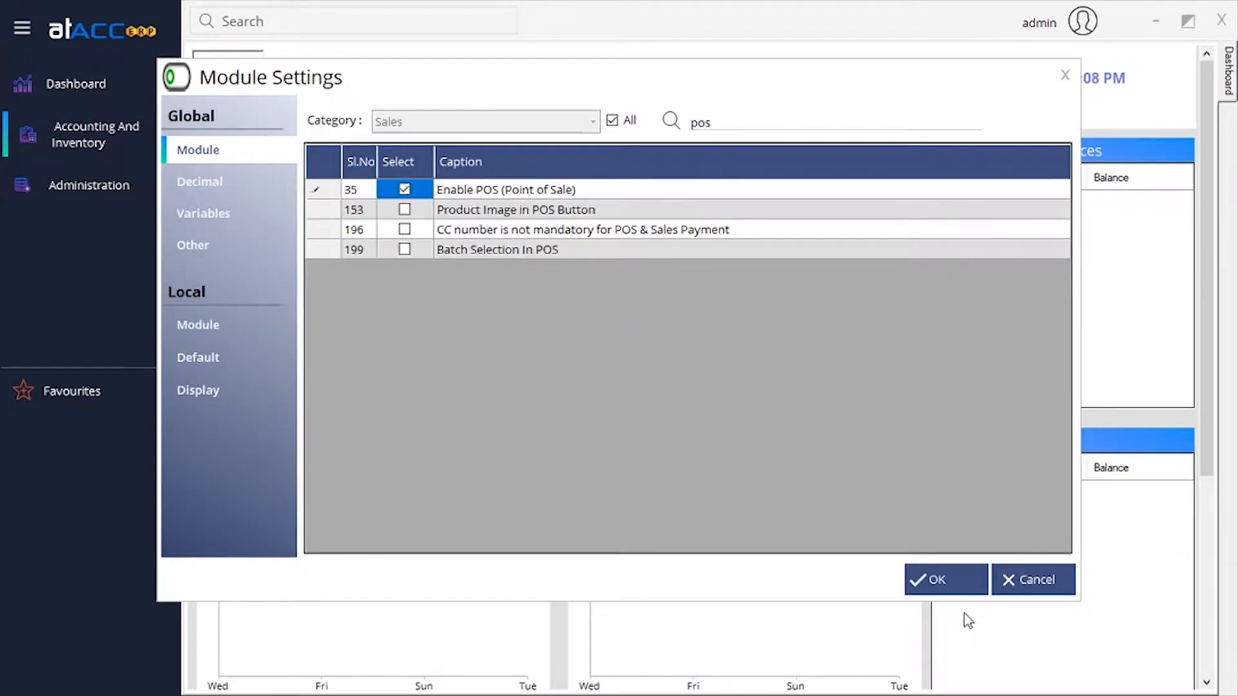
left_click(948, 582)
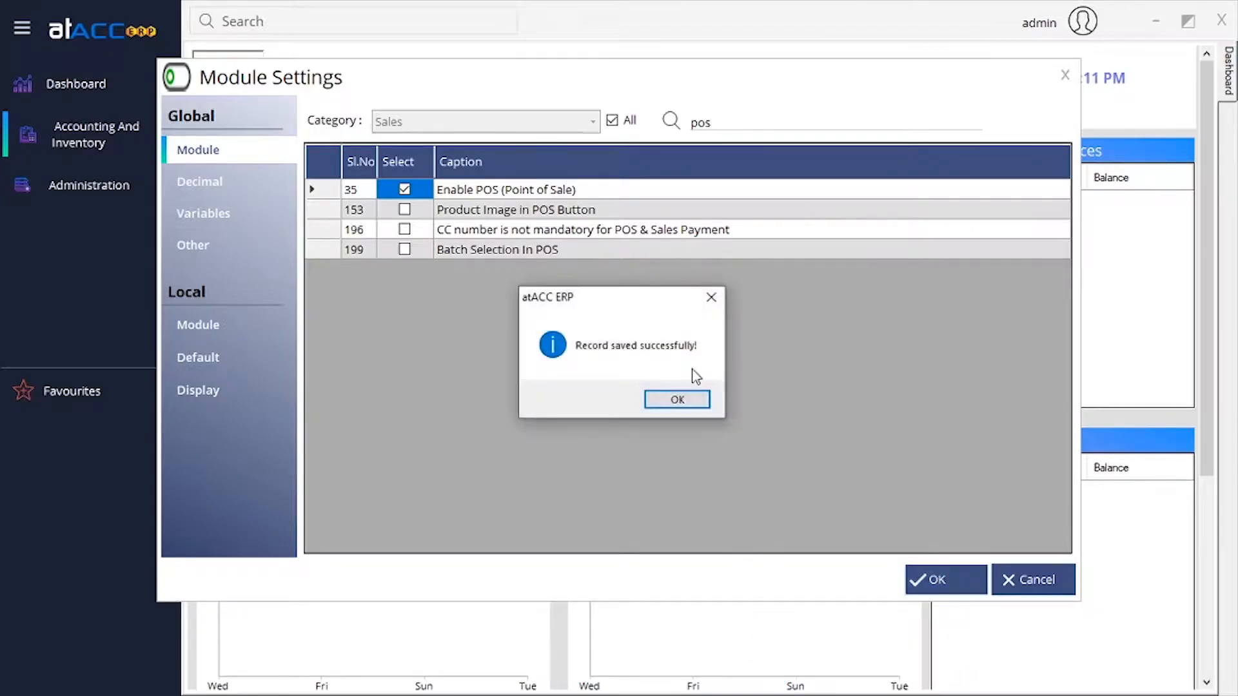
key("Return")
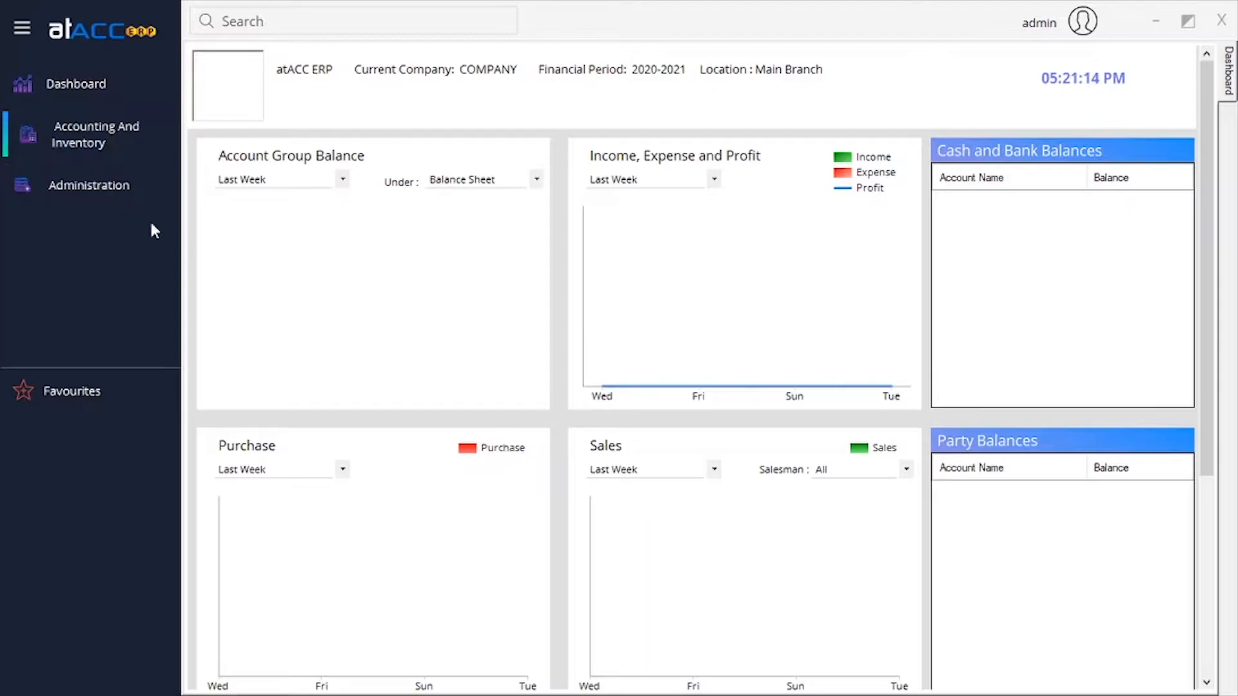
Try to open the POS screen from the sales transactions
left_click(122, 130)
mouse_move(207, 143)
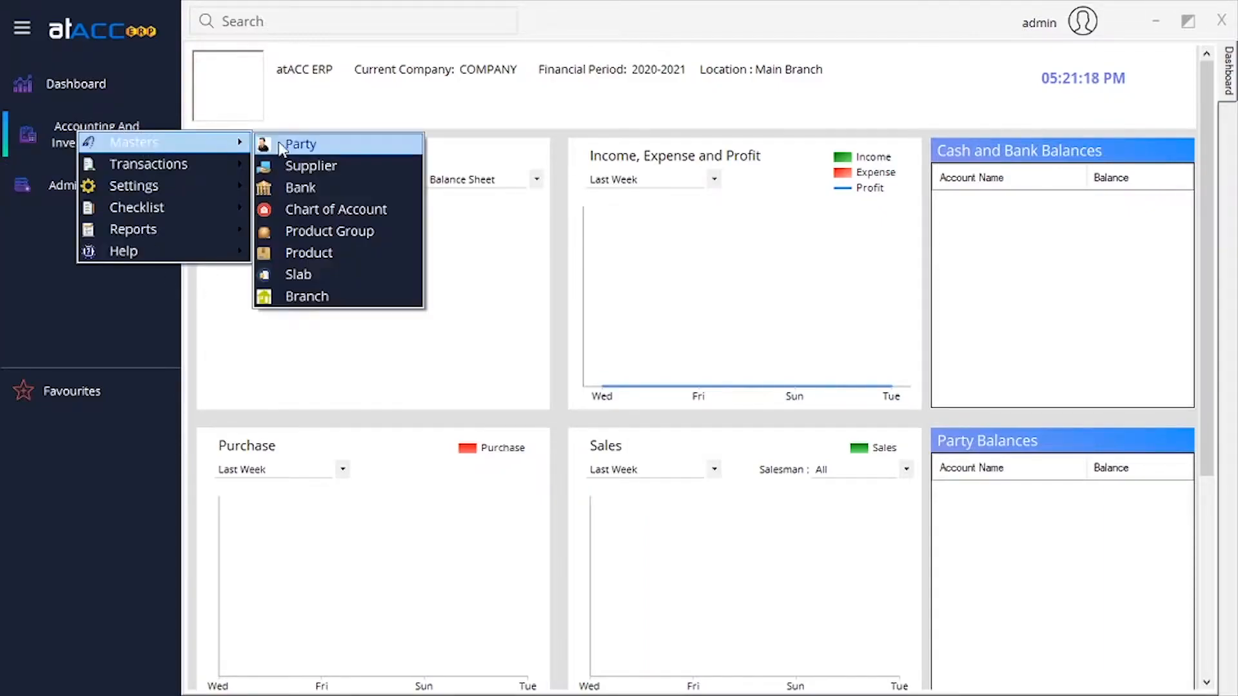
mouse_move(167, 166)
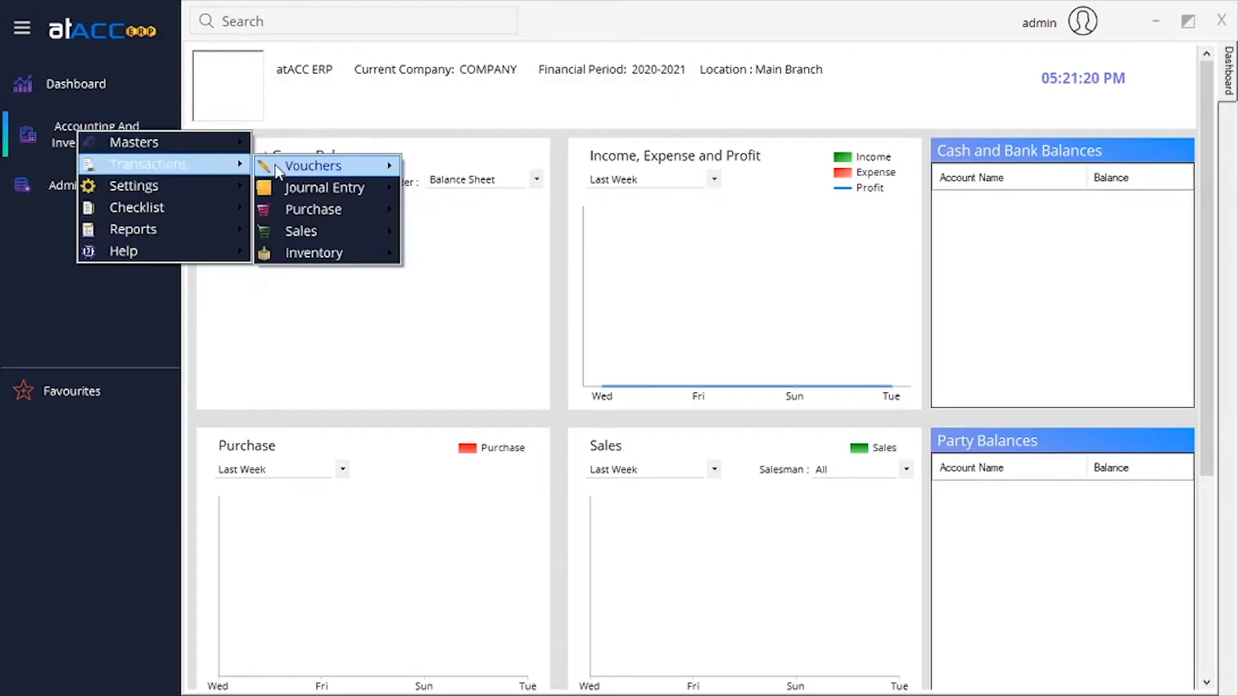
mouse_move(296, 232)
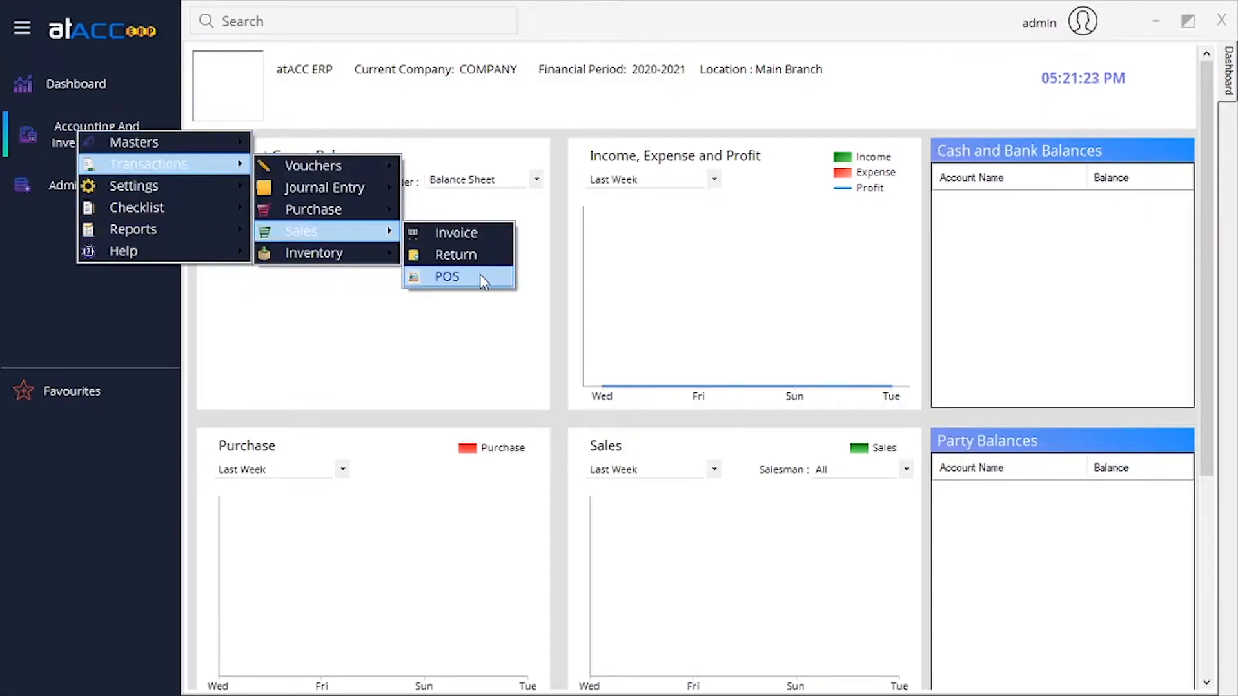
left_click(451, 278)
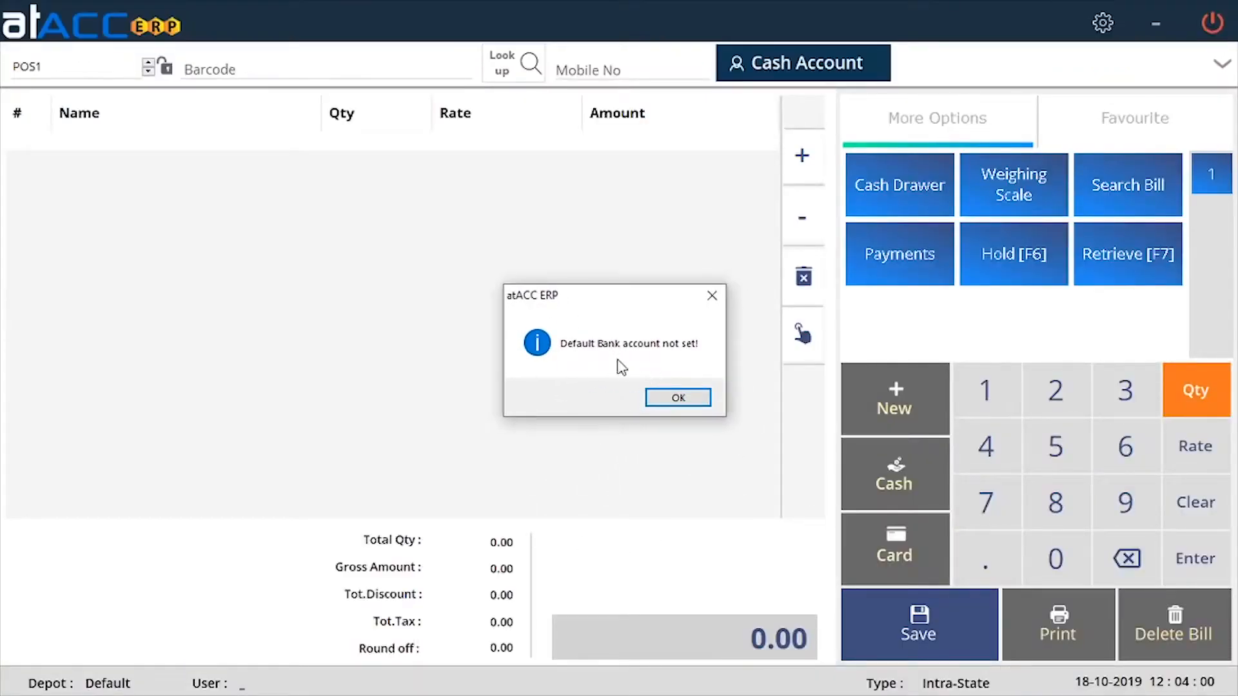
left_click(675, 400)
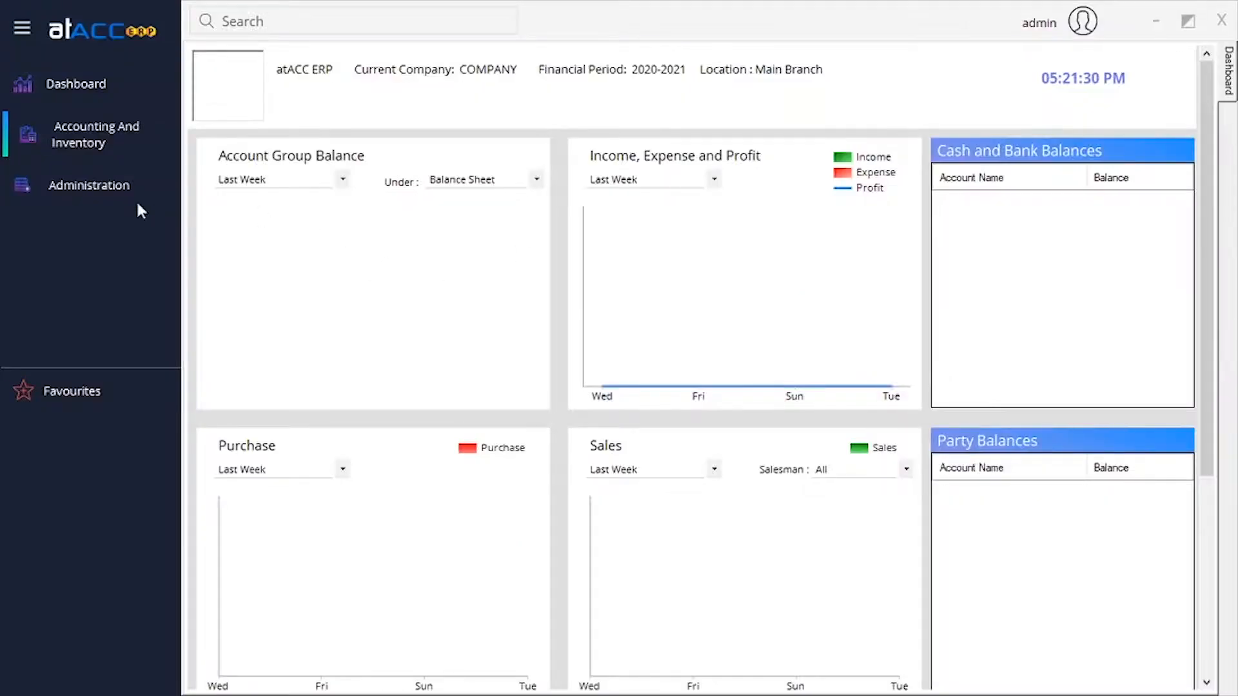
Create a bank master record named "bank" as a merchant account, save it and close the form
left_click(89, 140)
mouse_move(166, 152)
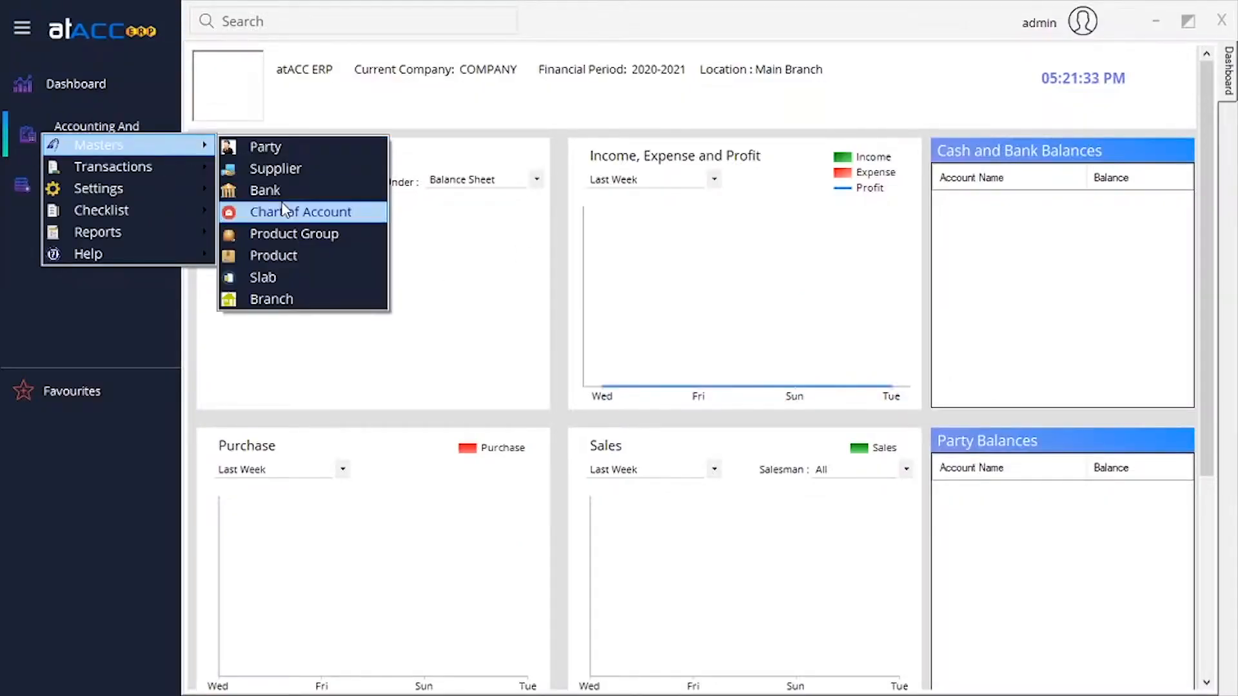
left_click(296, 191)
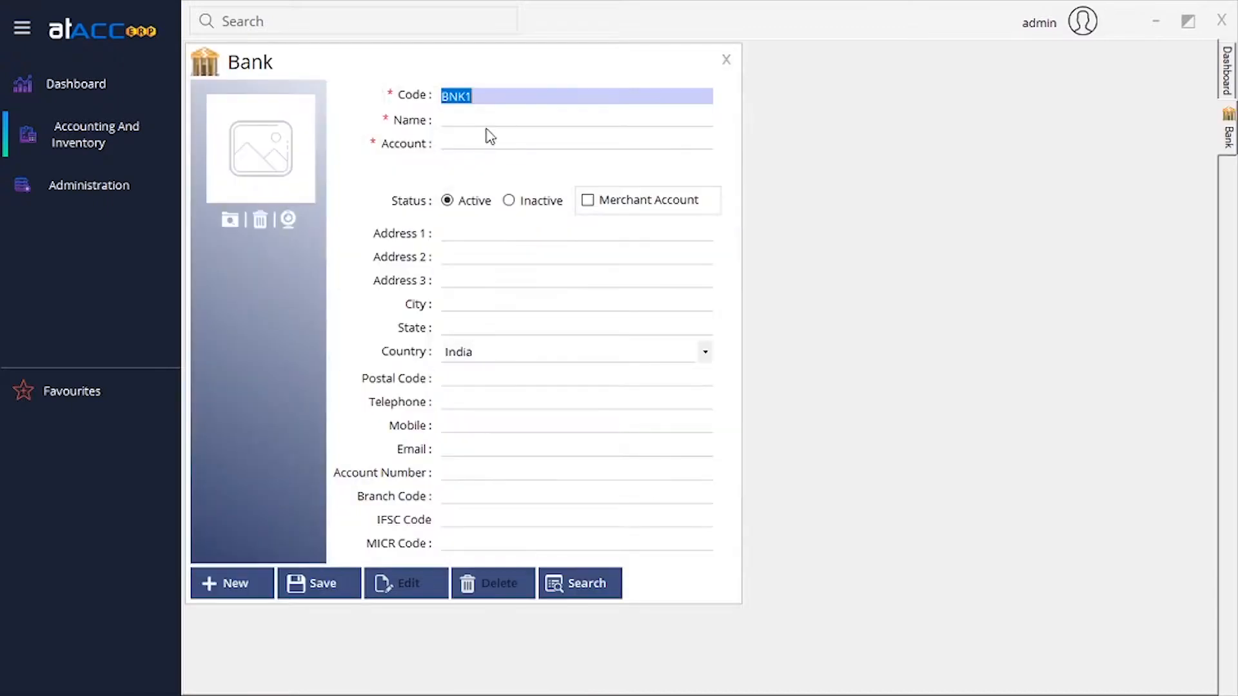
left_click(490, 117)
type("bank")
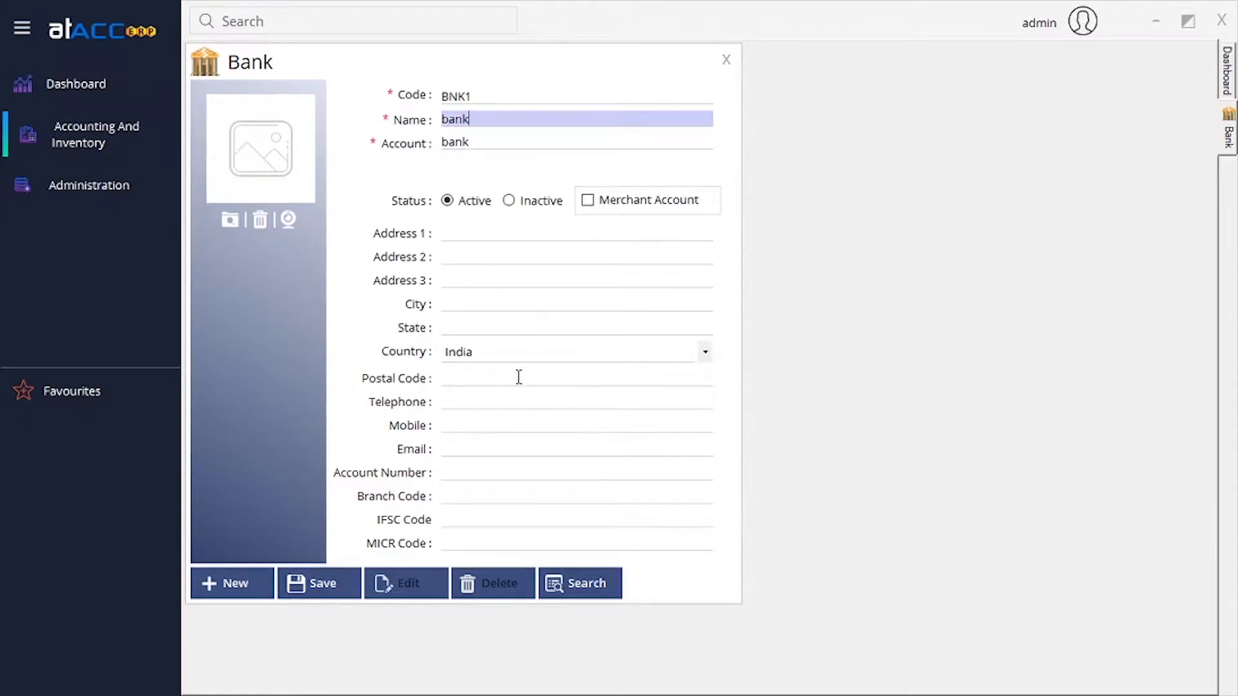
left_click(619, 200)
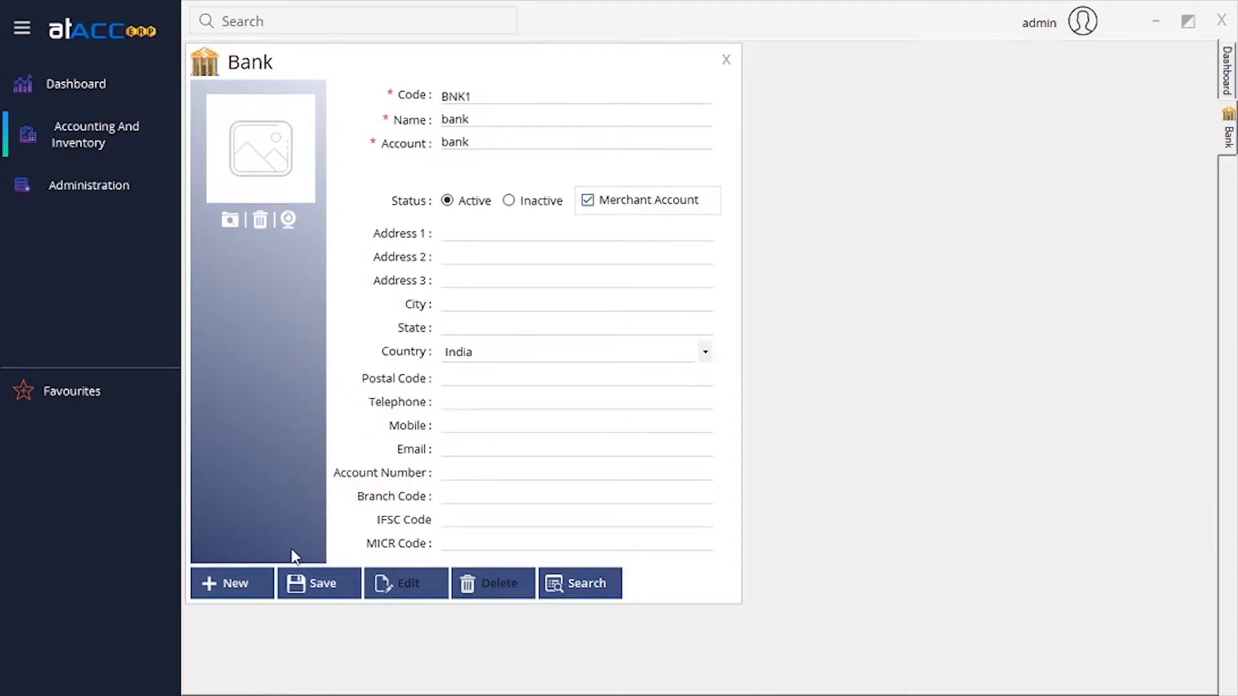
left_click(313, 574)
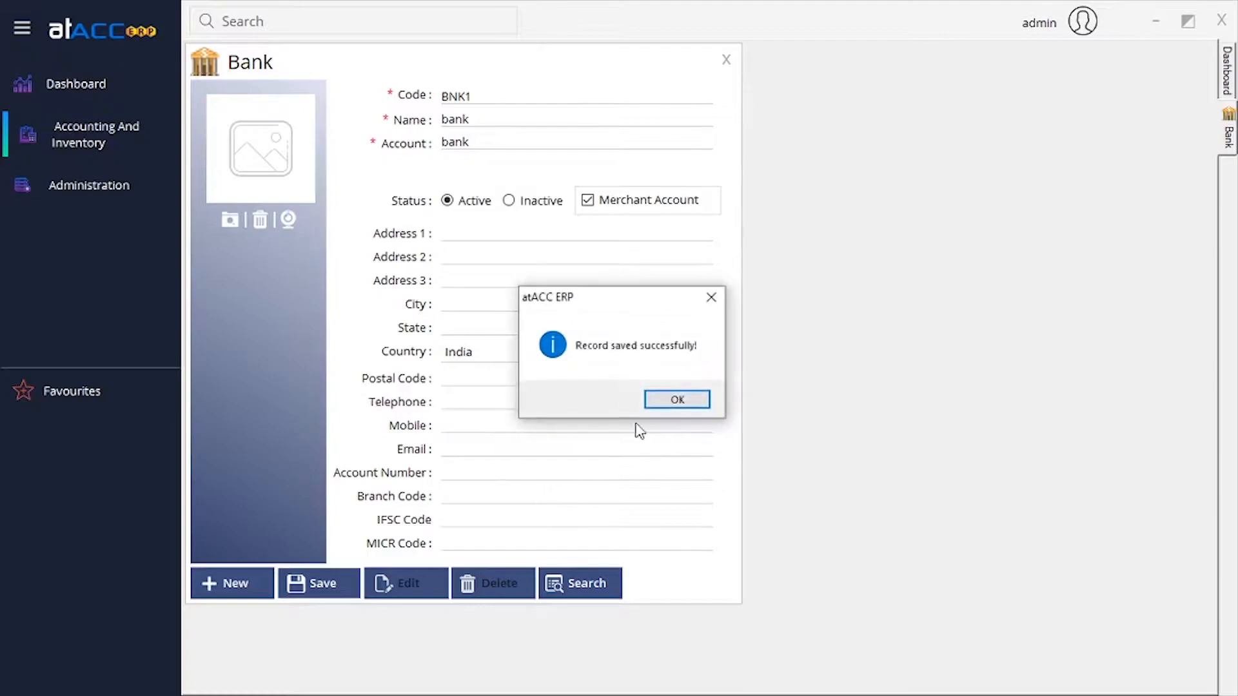
left_click(697, 402)
left_click(727, 58)
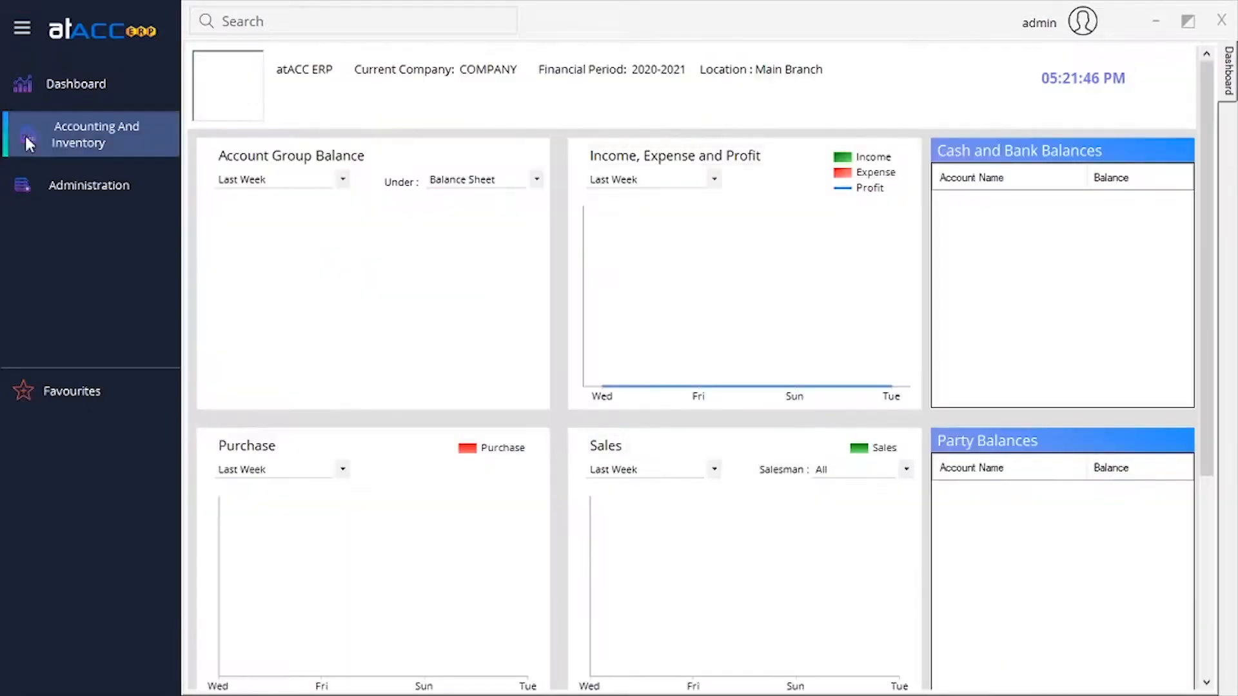
Set the default Bank account to "bank" in the local default module settings and save the settings
left_click(138, 136)
mouse_move(151, 205)
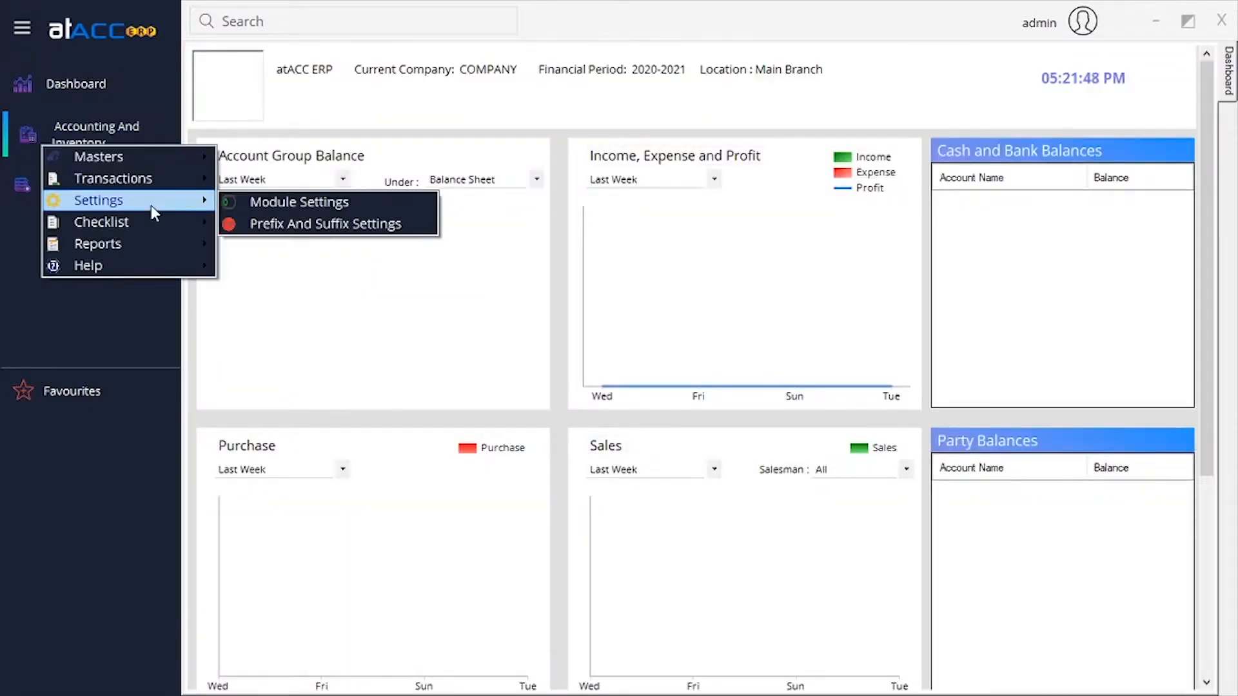
left_click(265, 202)
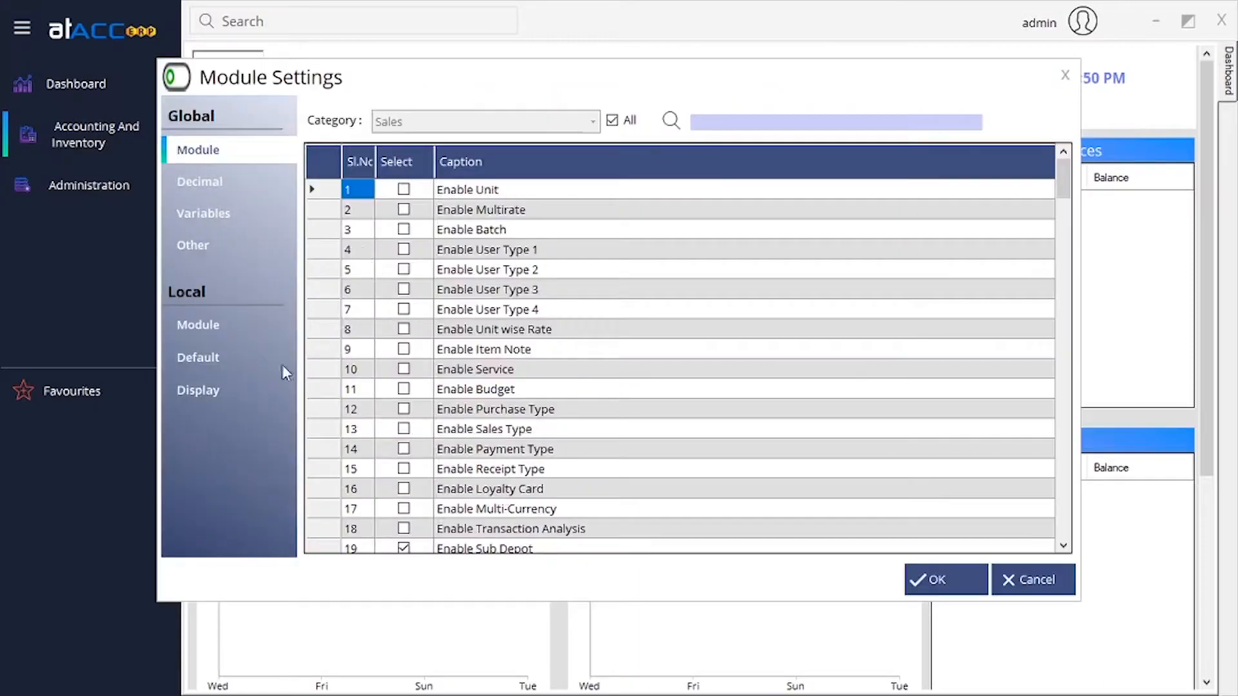
left_click(217, 360)
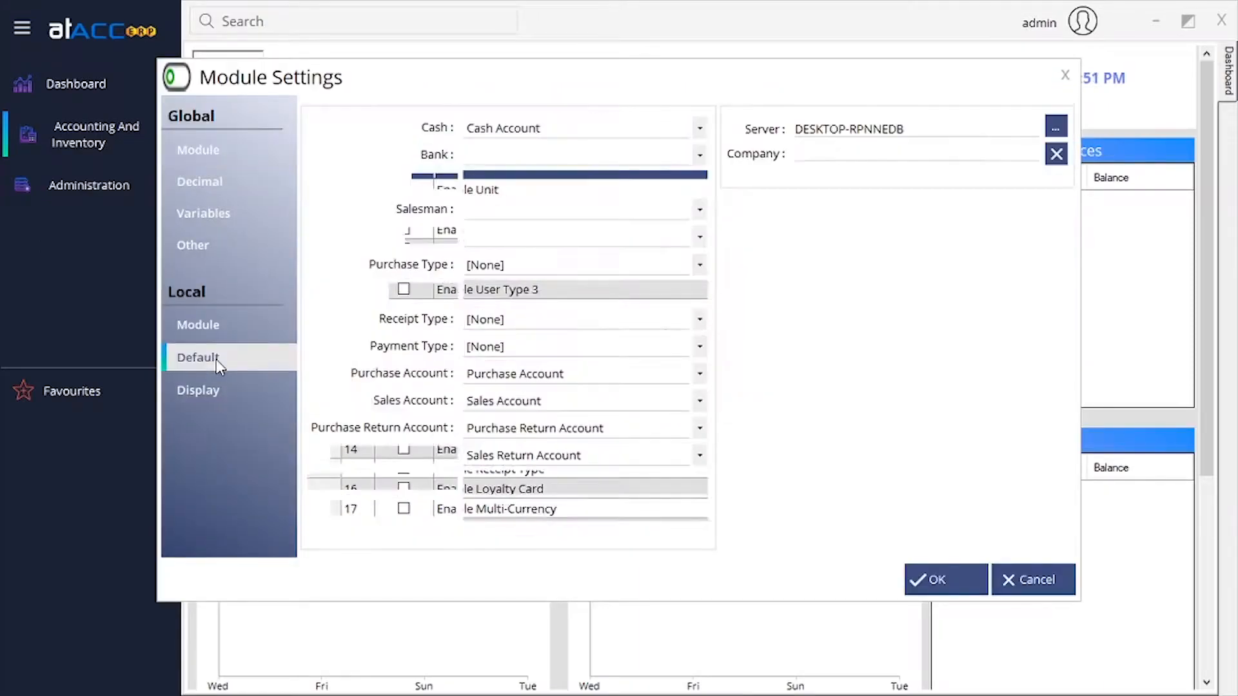
left_click(701, 156)
left_click(637, 178)
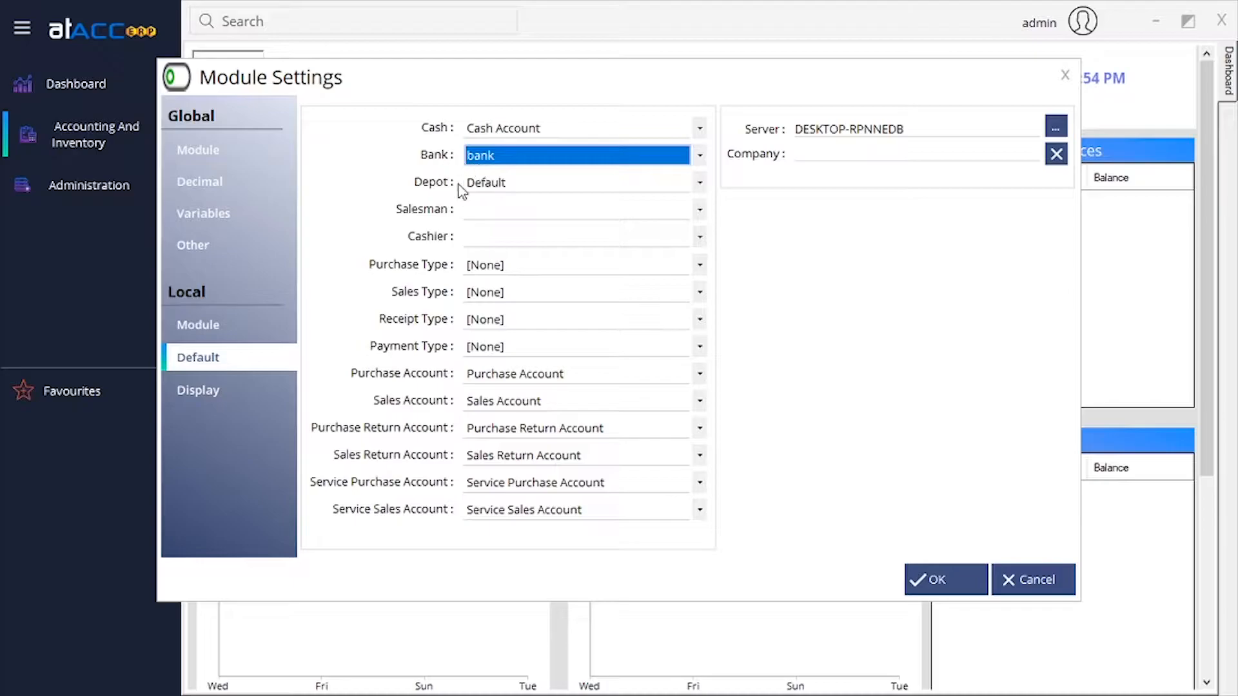
left_click(935, 580)
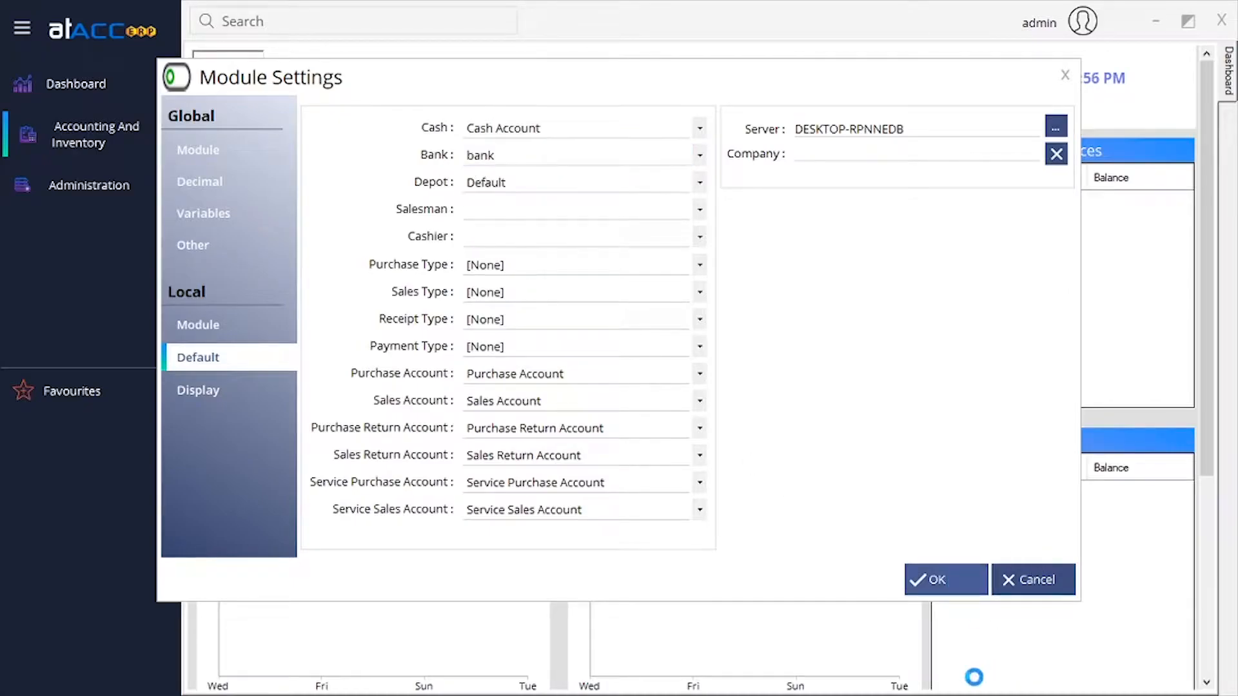
left_click(680, 401)
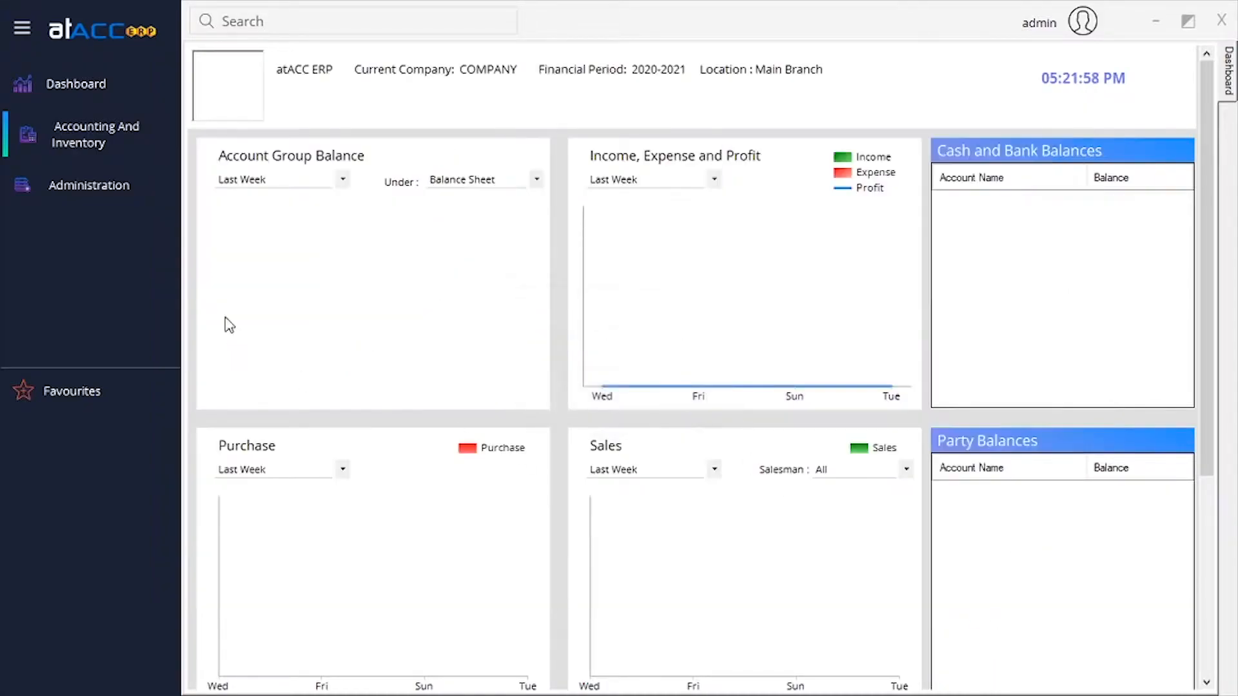
Open the POS screen from the sales transactions
left_click(137, 152)
mouse_move(168, 186)
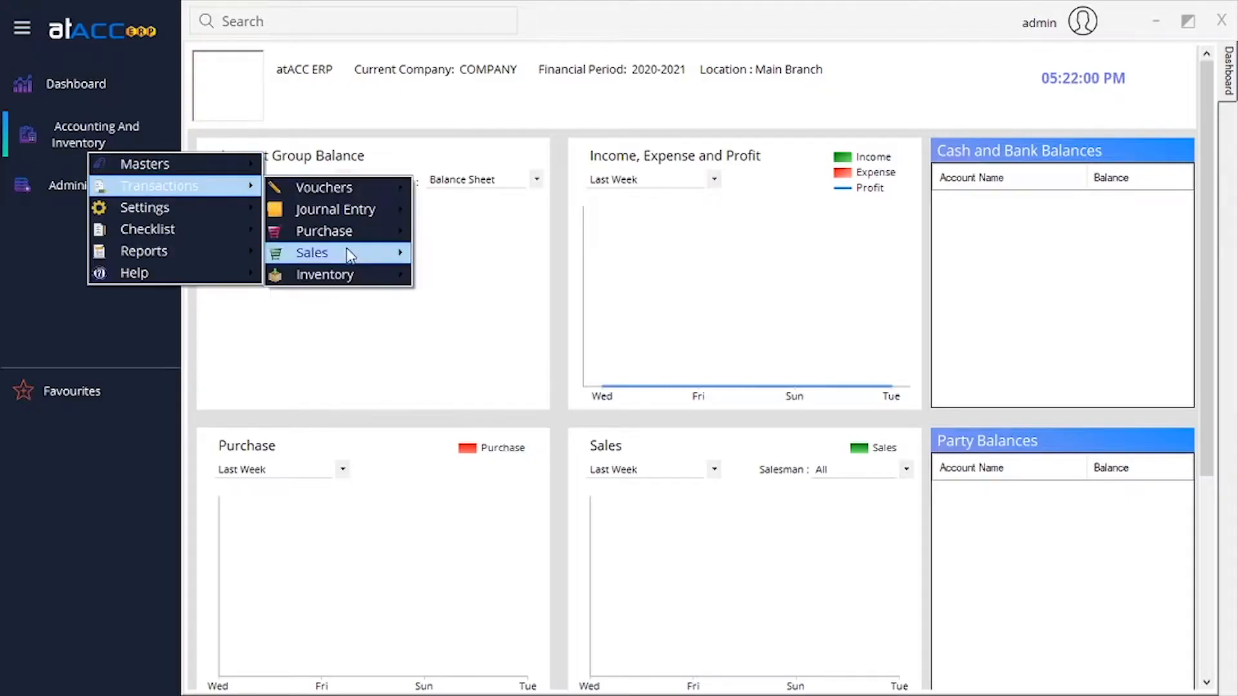
mouse_move(400, 254)
left_click(475, 298)
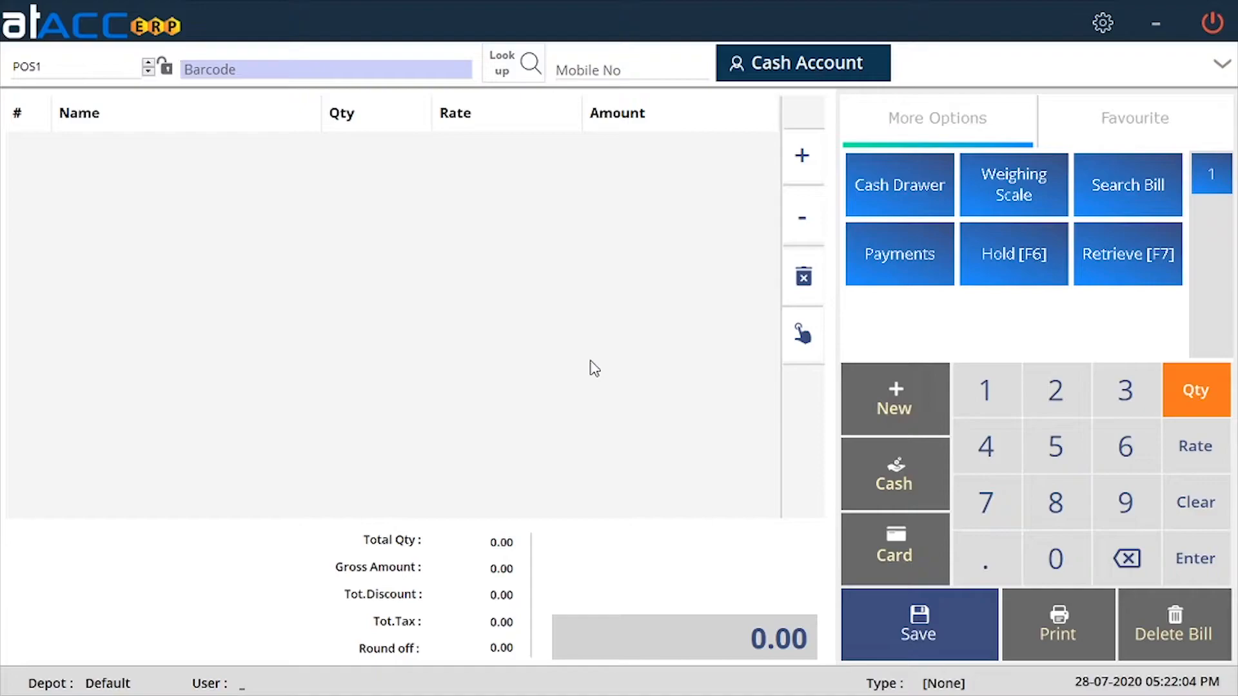
Examine the bill number field, the barcode field and the product lookup list in POS, and close the POS screen
left_click(54, 66)
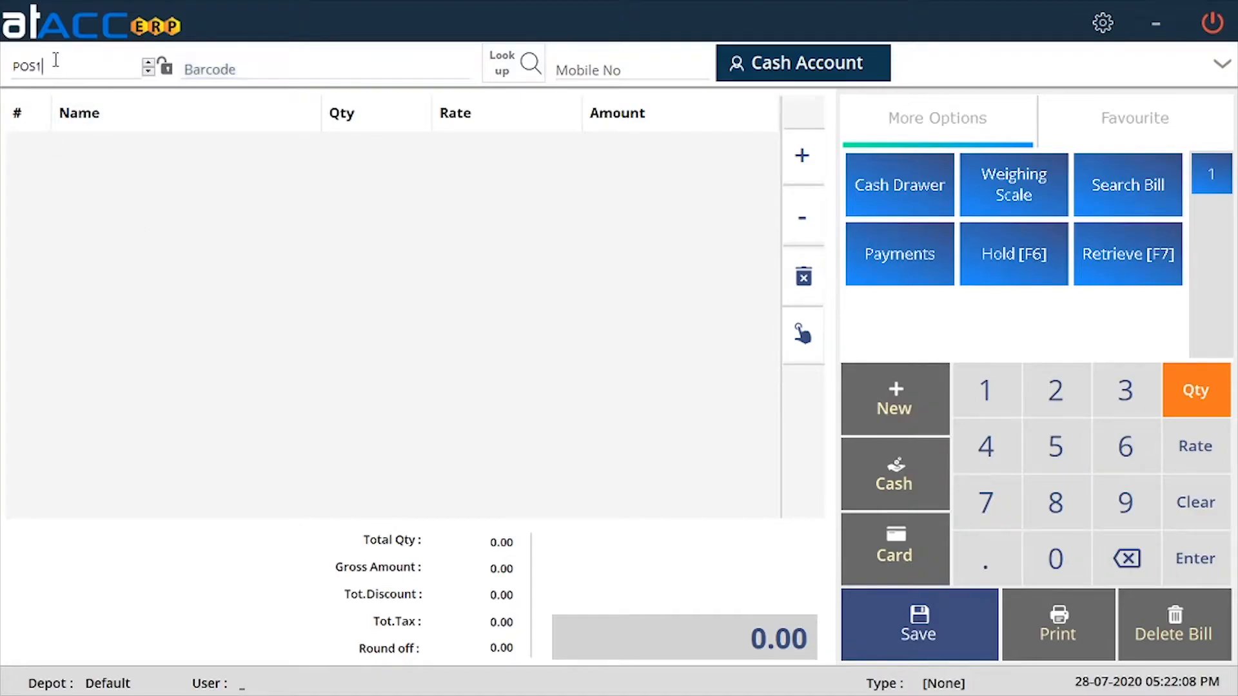
double_click(65, 68)
left_click(68, 68)
left_click(276, 64)
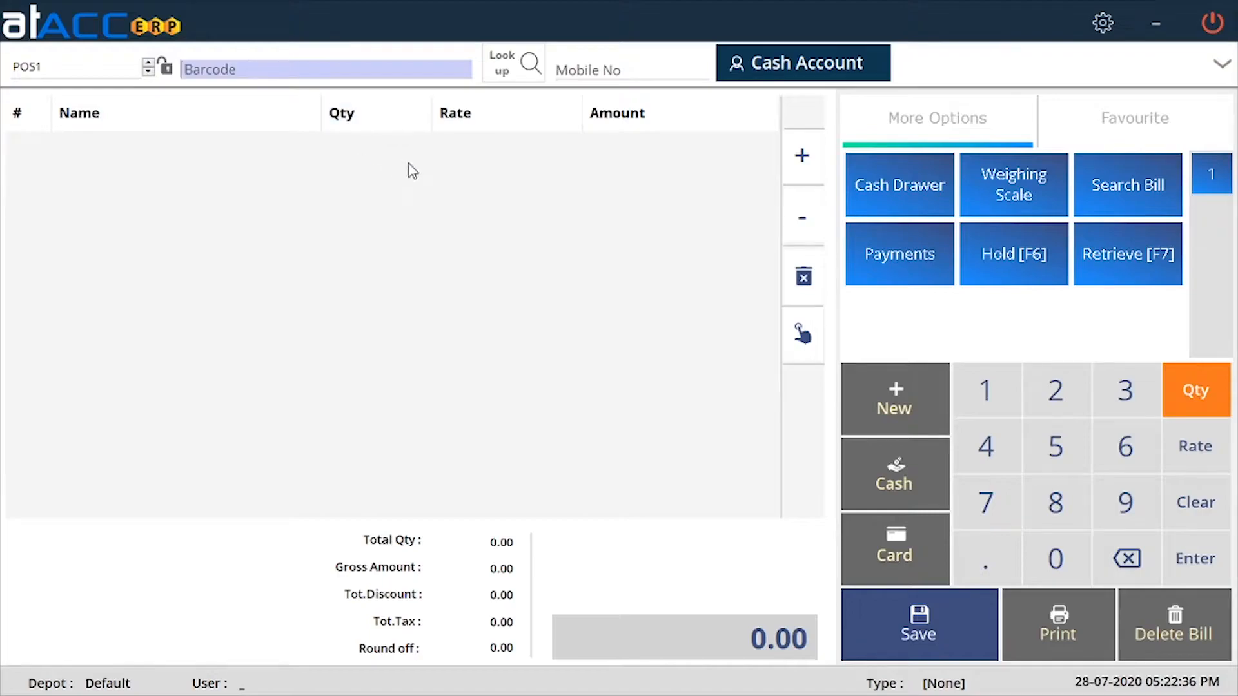
left_click(528, 69)
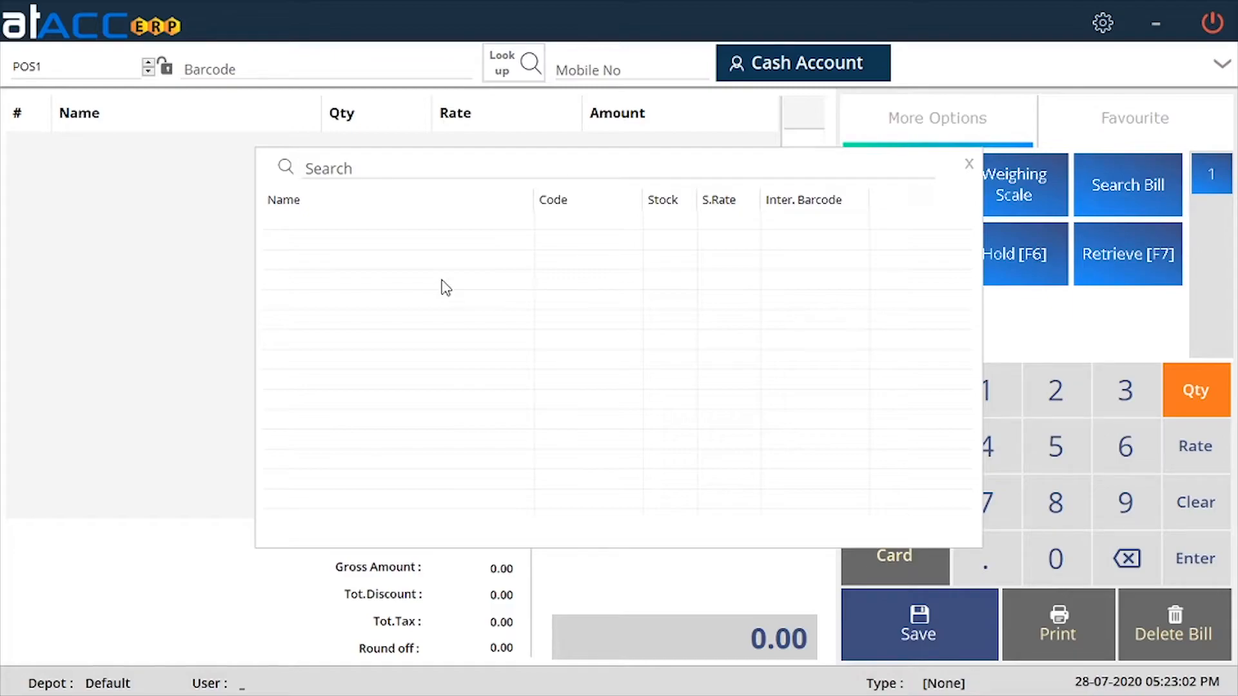
left_click(970, 163)
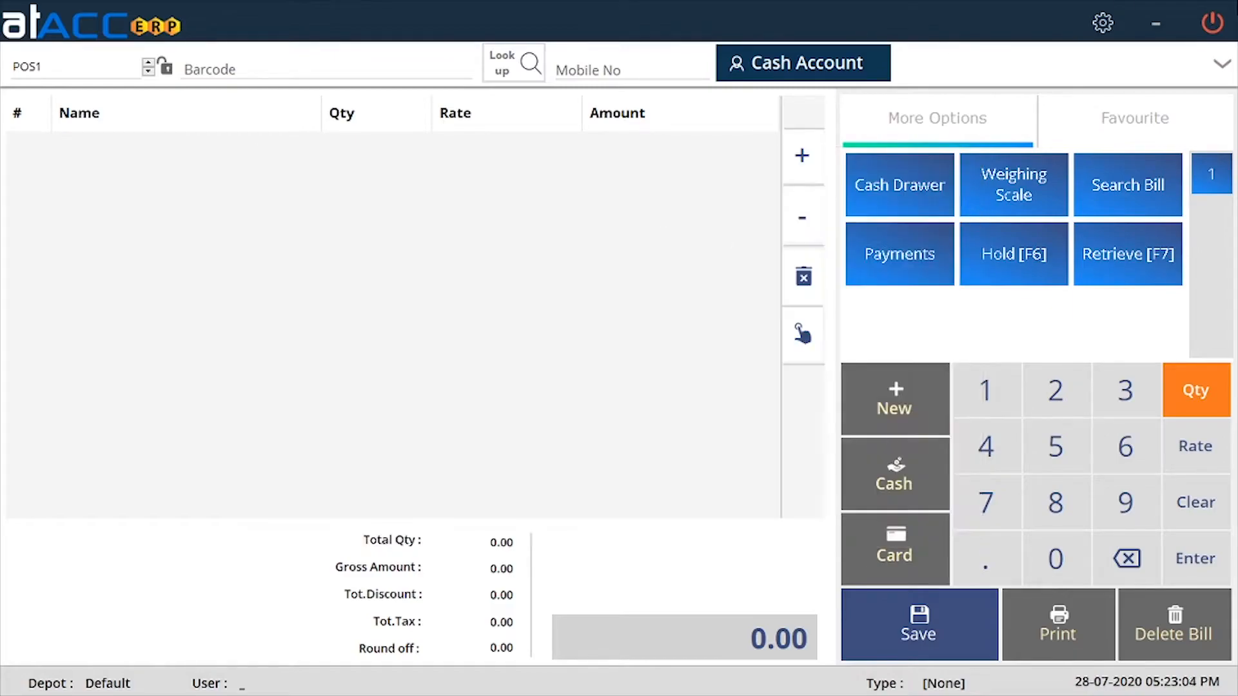
left_click(1221, 12)
Start a new product record named "product 1" in the Master product group
left_click(64, 120)
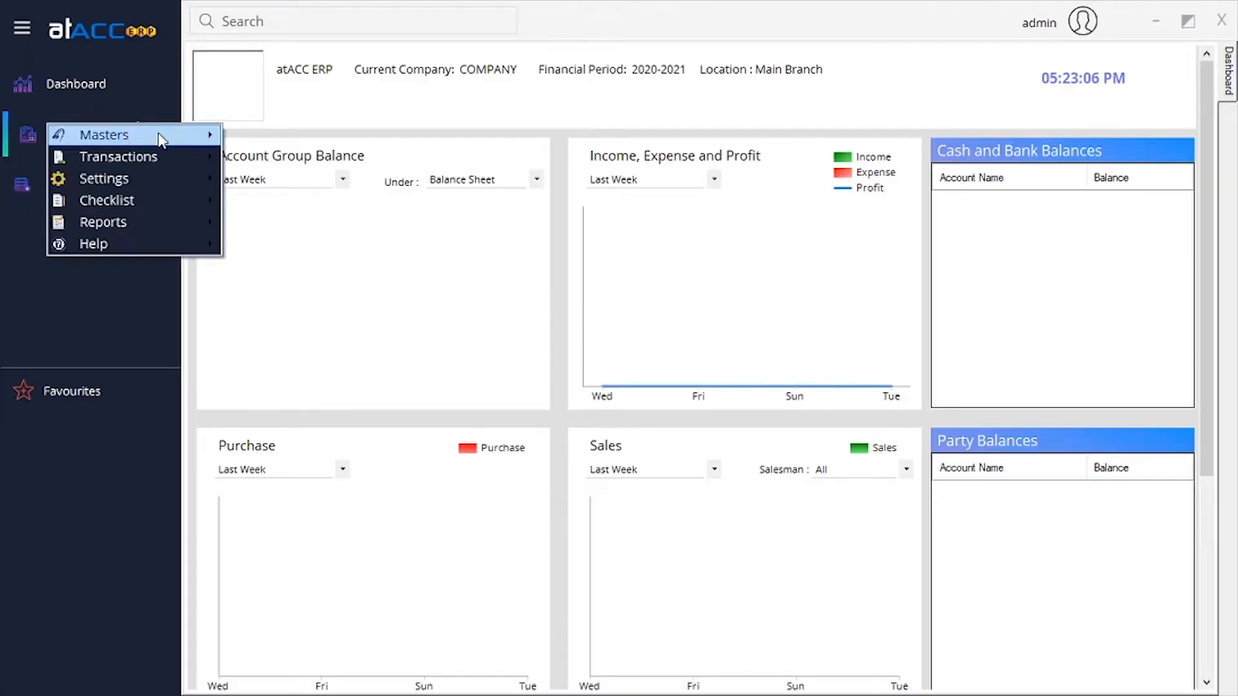
mouse_move(170, 140)
left_click(297, 248)
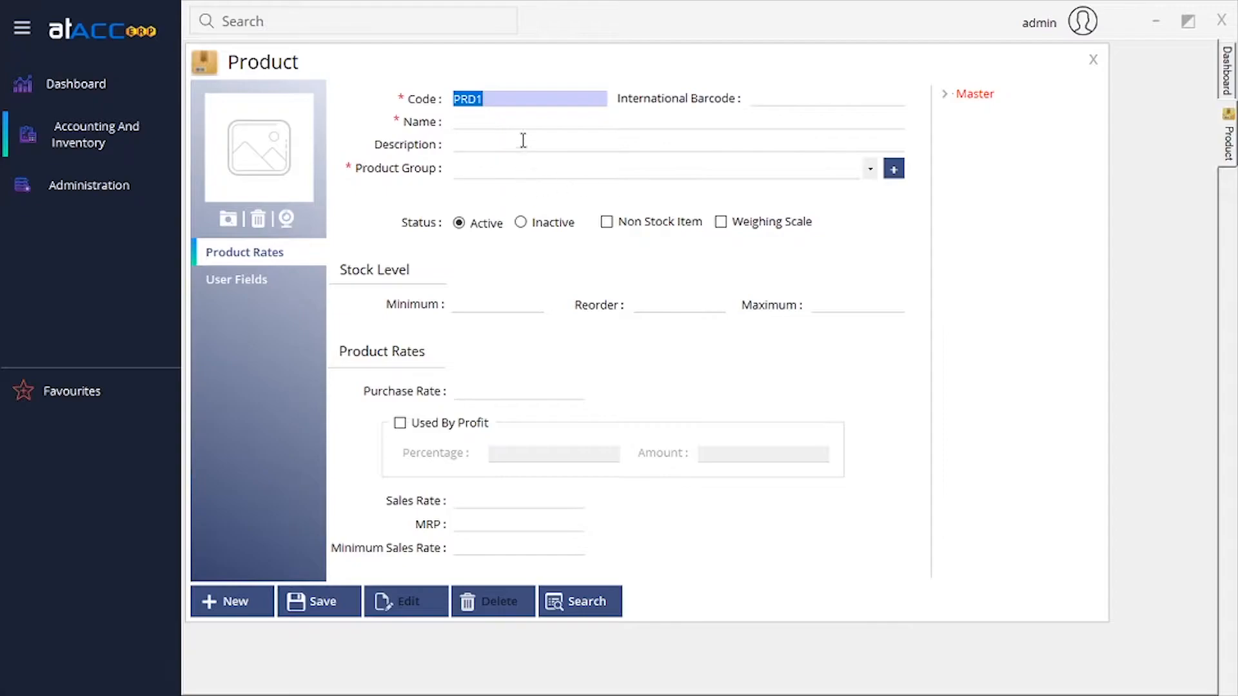
left_click(519, 121)
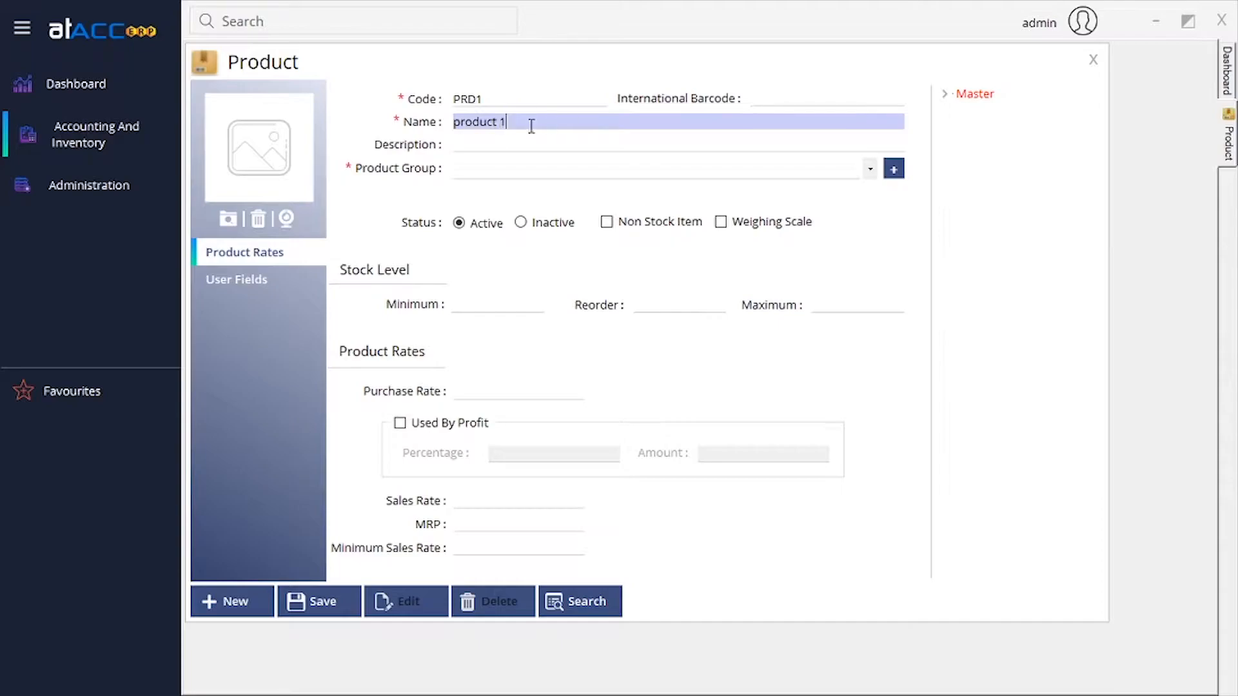
type("product 1")
left_click(571, 169)
left_click(550, 191)
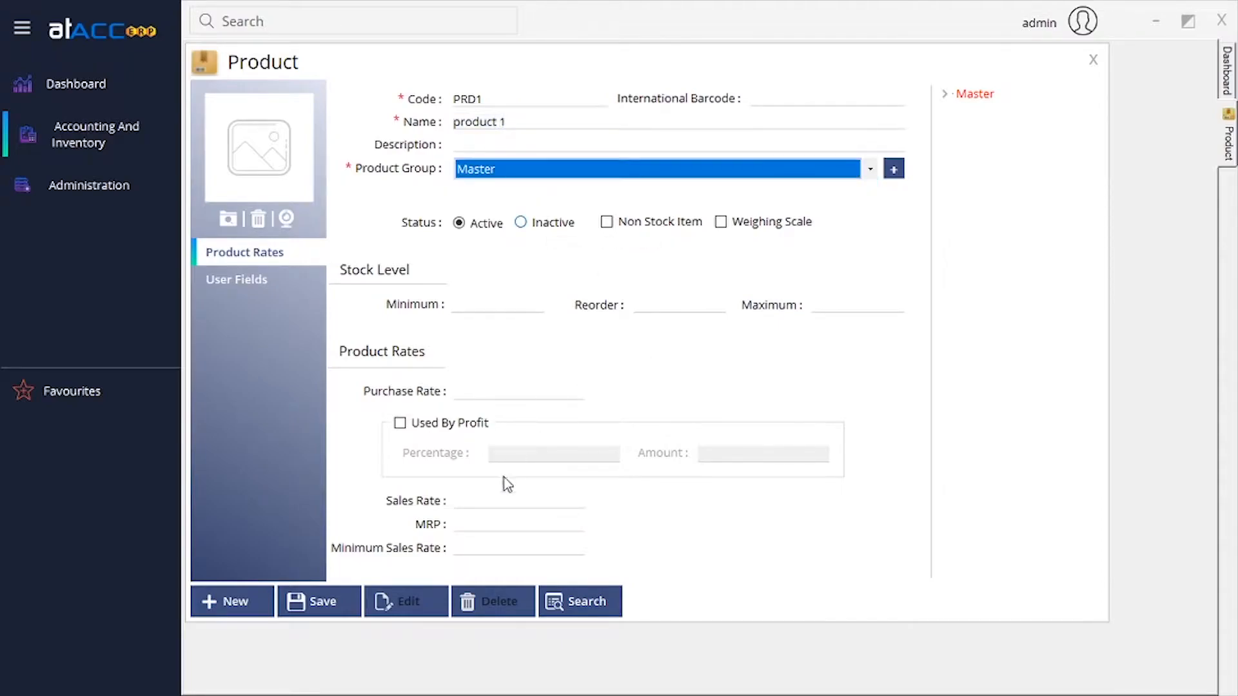
Set the product's purchase rate to 100 and sales rate to 200, save the record and close the form
left_click(504, 394)
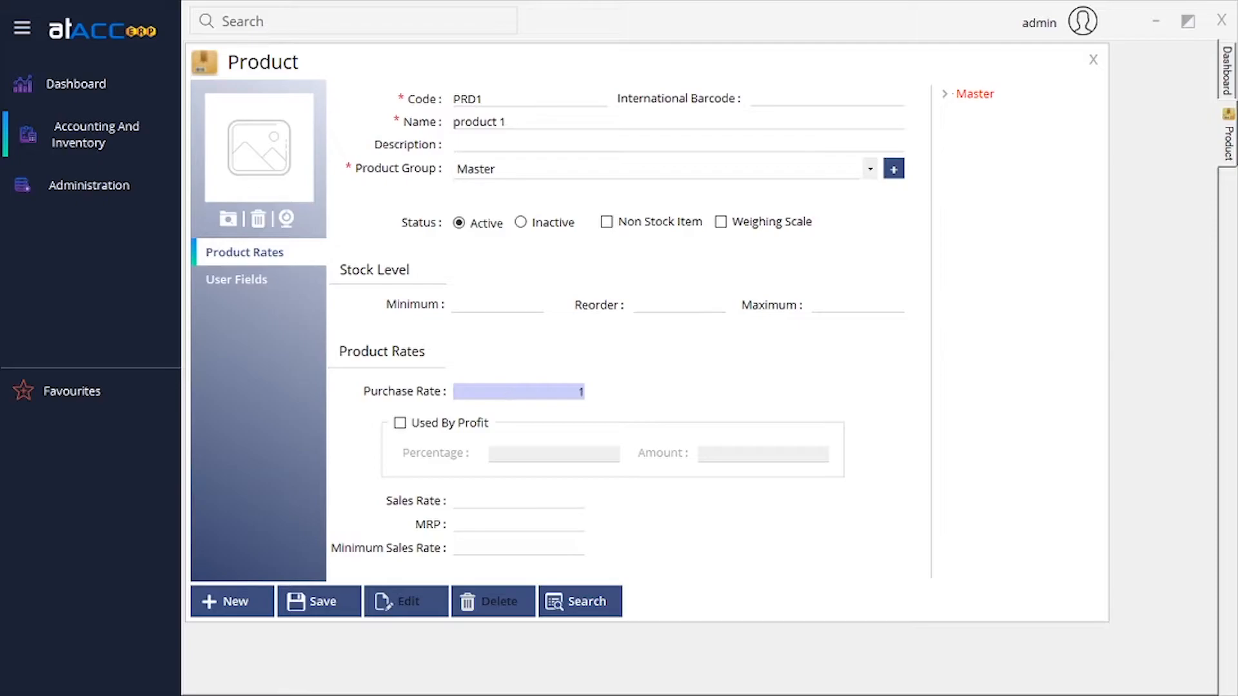
left_click(519, 501)
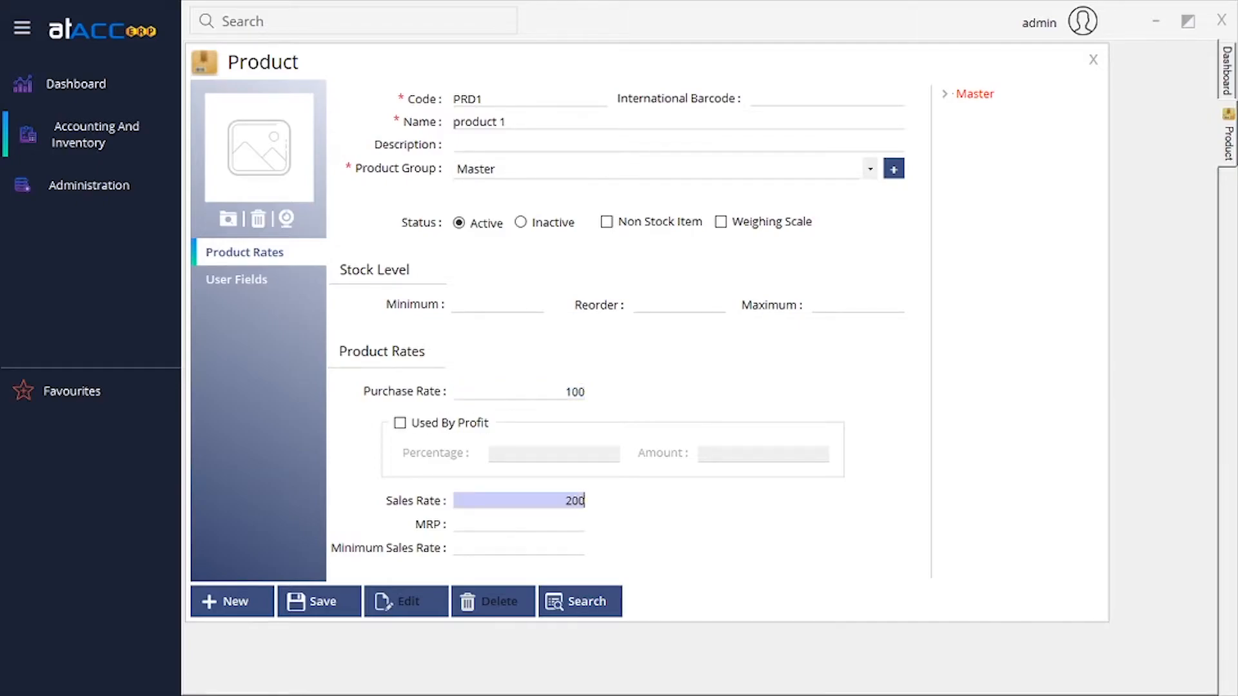
key("Return")
key("Return")
key("Return")
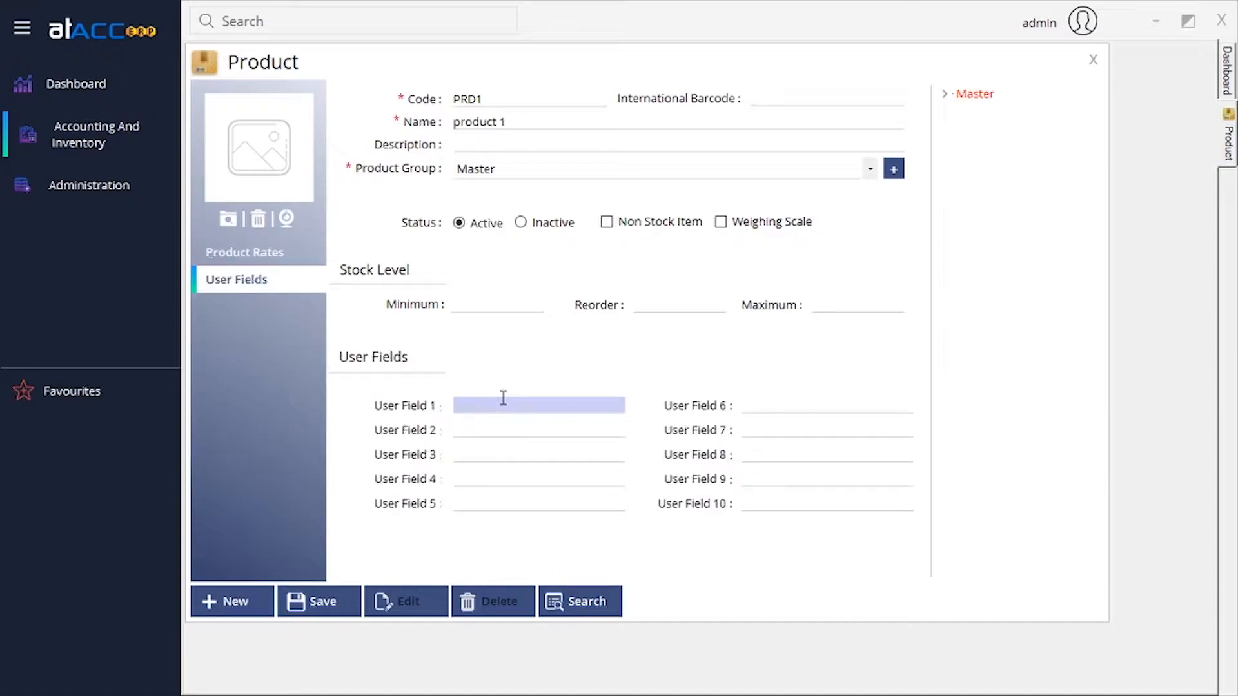
key("Return")
left_click(322, 601)
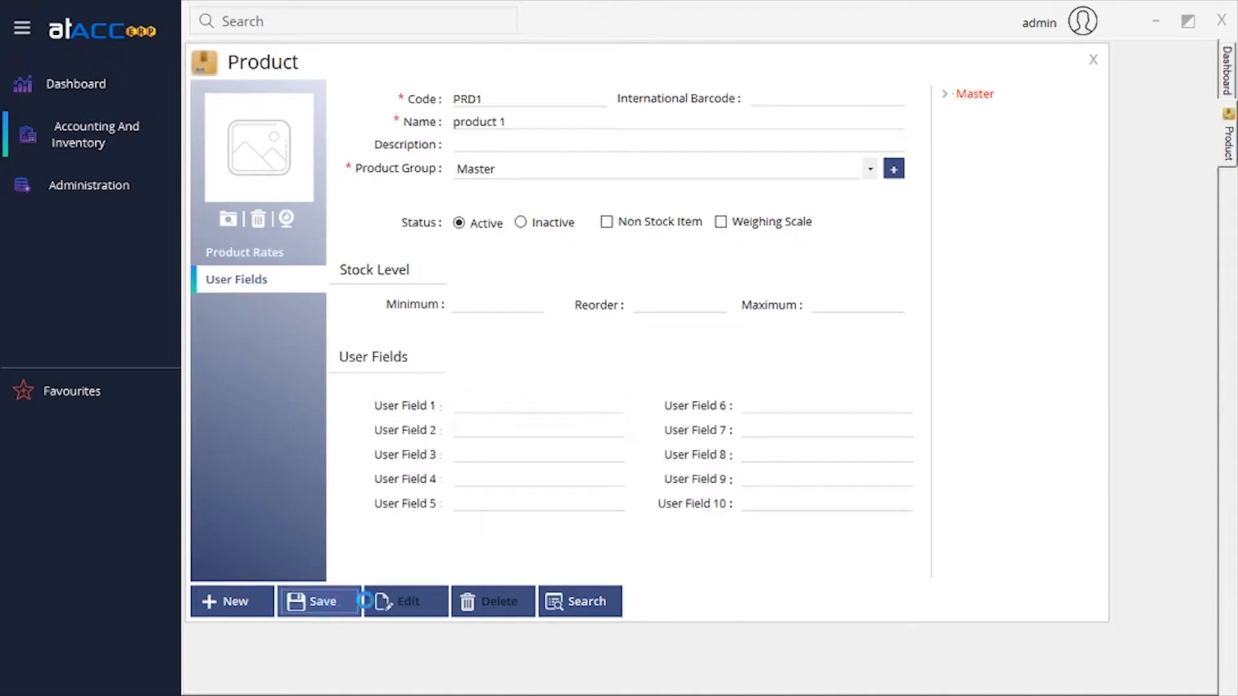
left_click(661, 405)
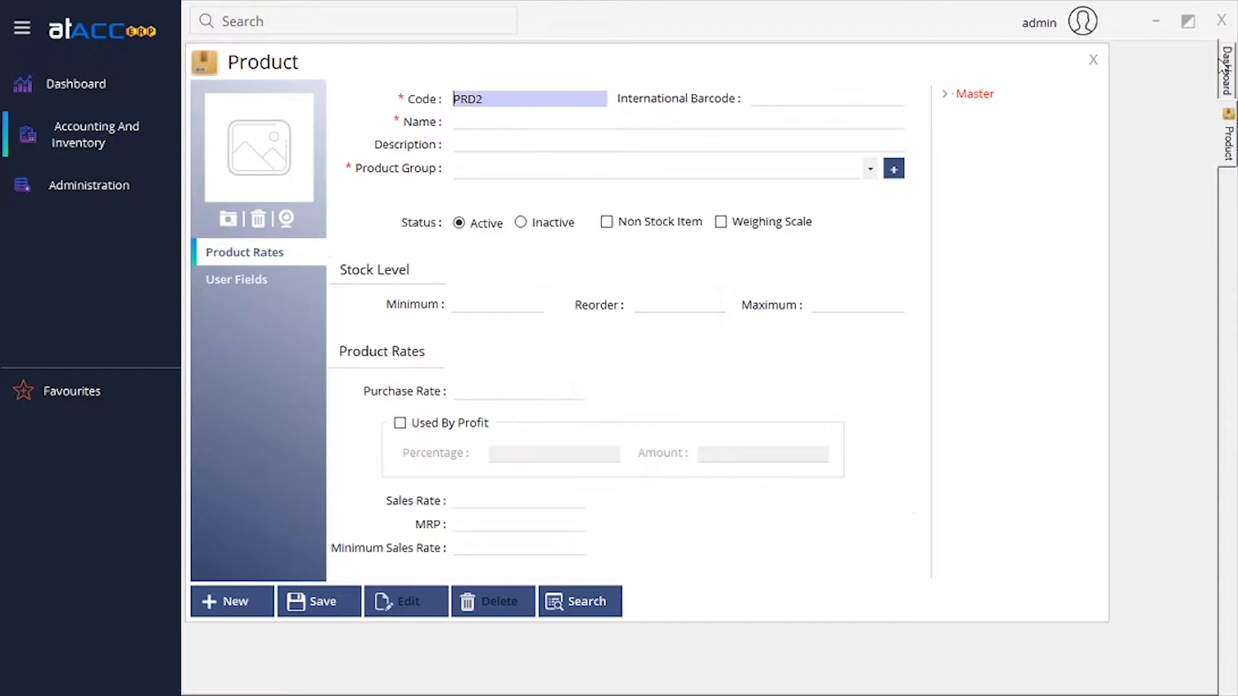
left_click(1092, 61)
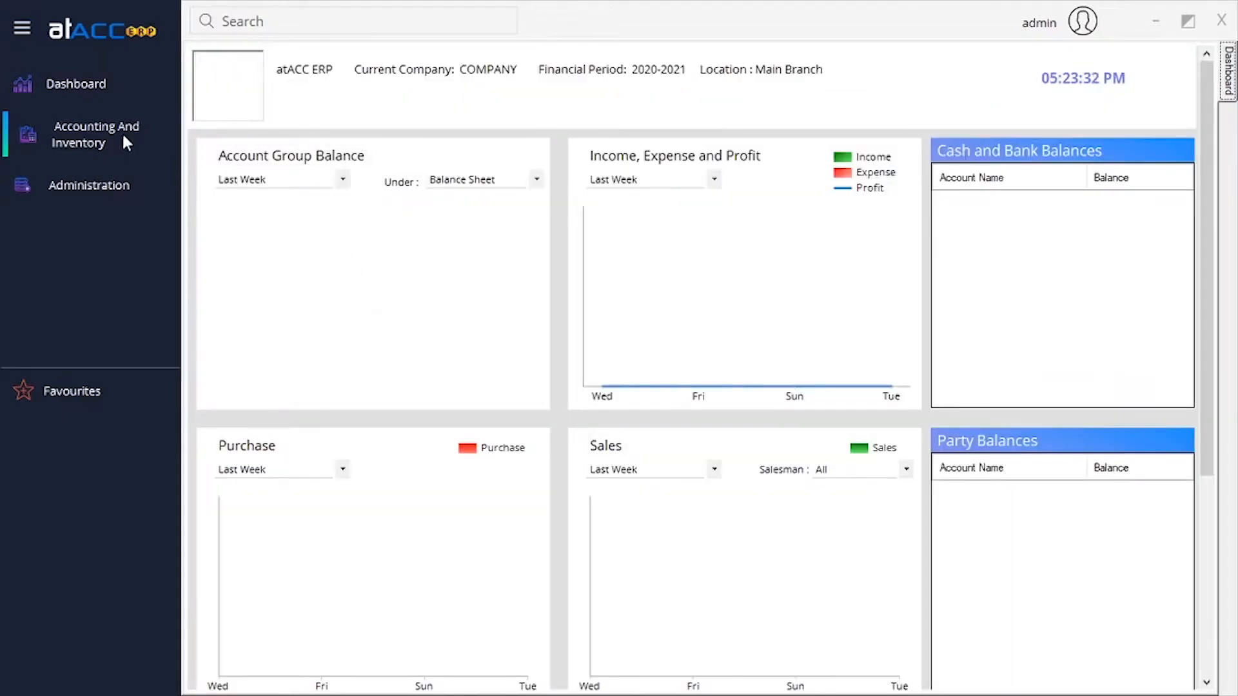
Reopen the POS screen from the sales transactions and view the product lookup list
left_click(124, 138)
mouse_move(205, 179)
mouse_move(299, 235)
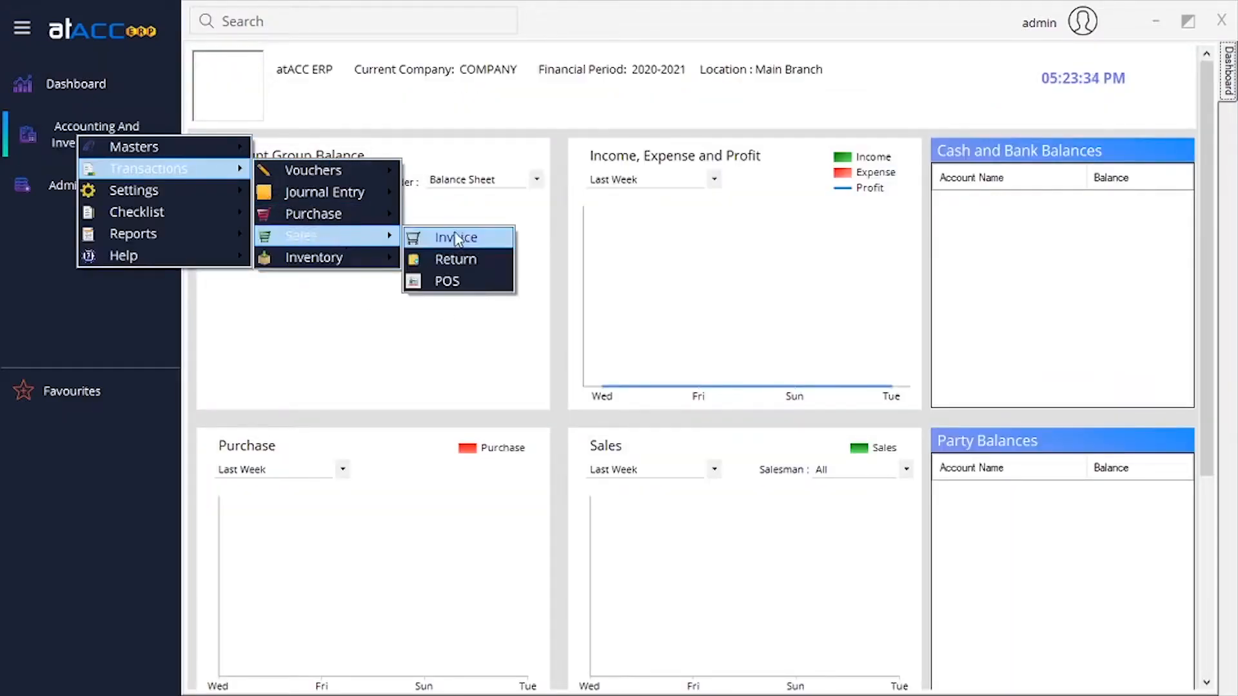
left_click(451, 238)
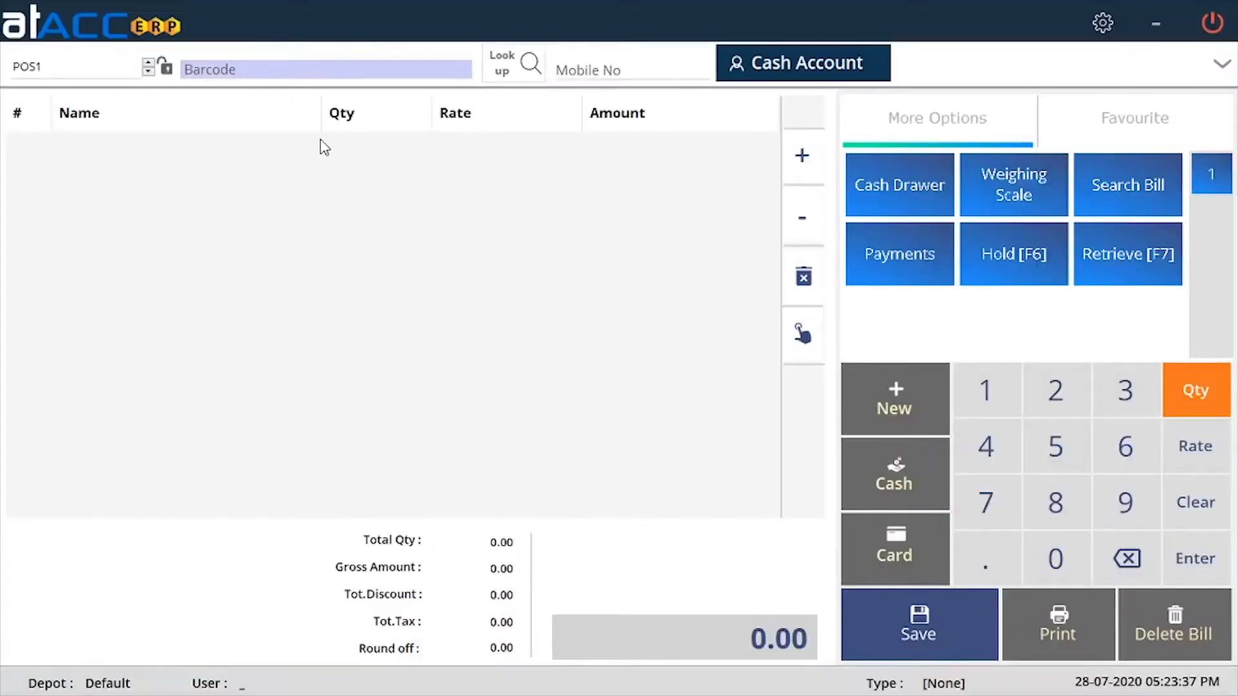
left_click(517, 71)
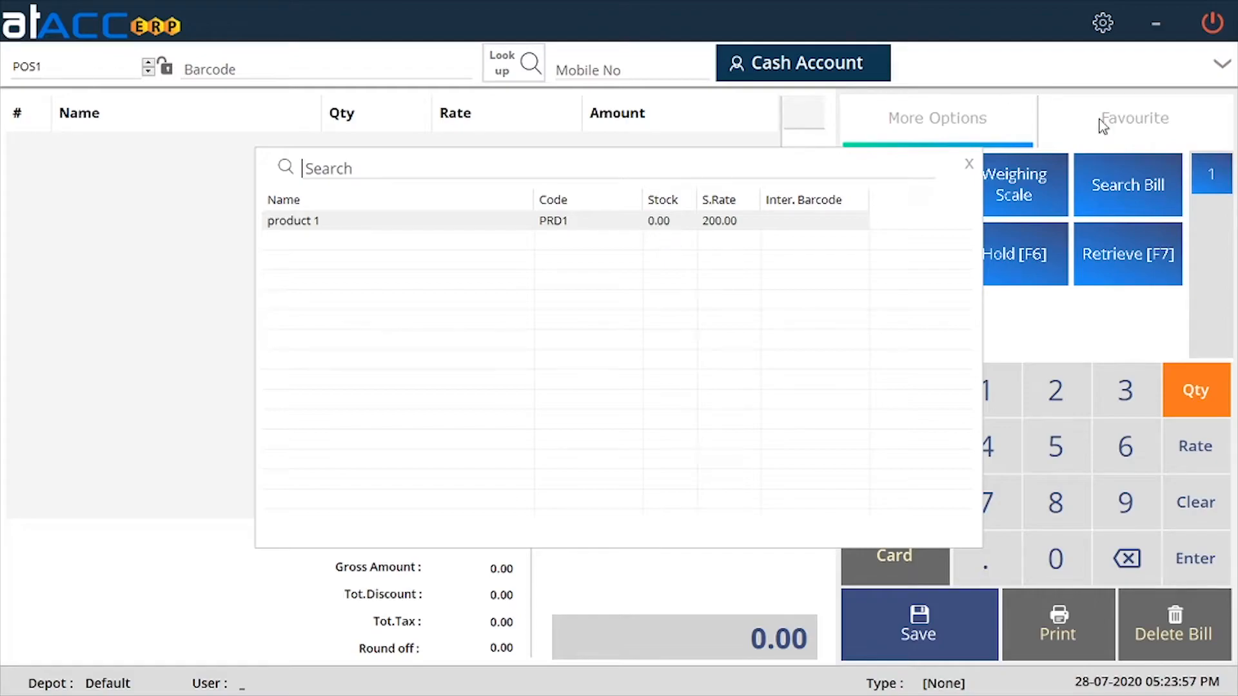
left_click(968, 164)
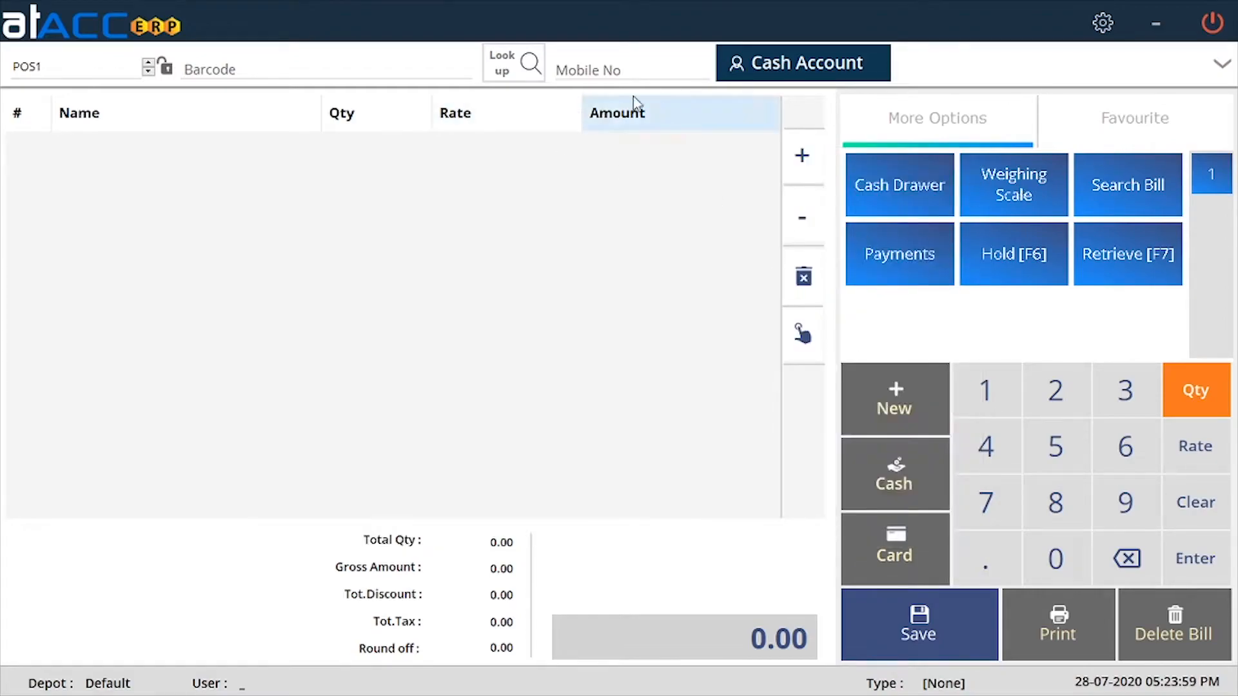
Try a customer search by mobile number, clear the number, and view the list of customer accounts without choosing one
left_click(632, 71)
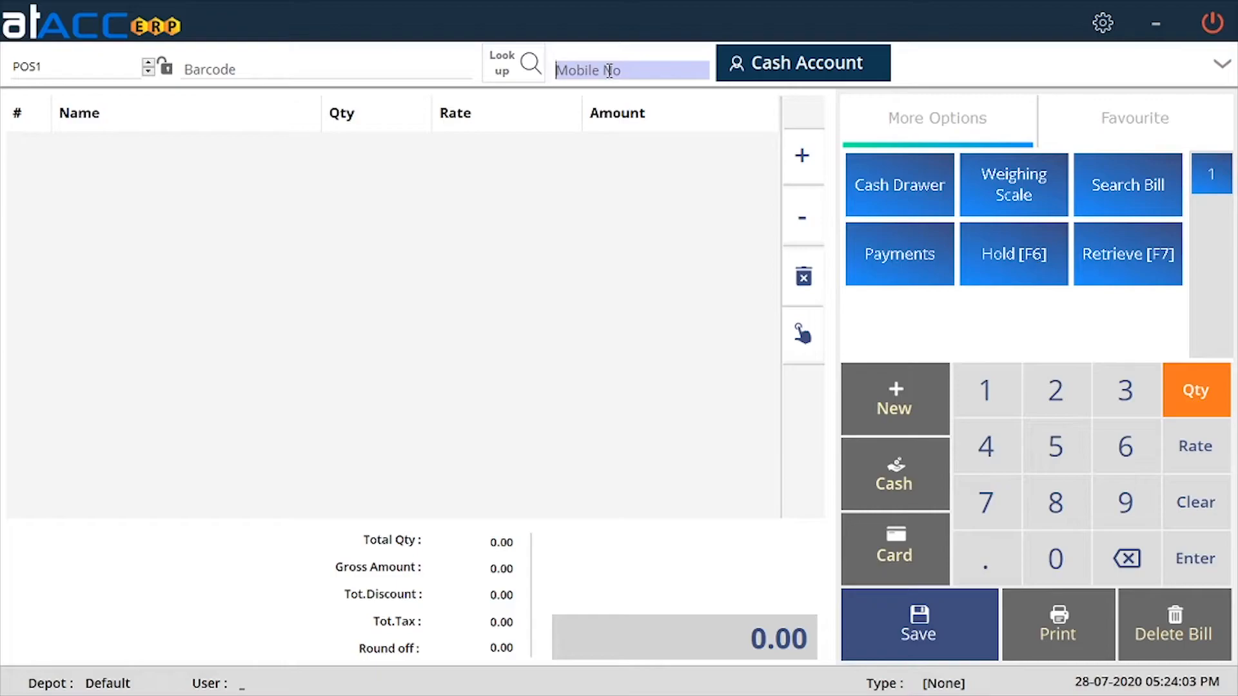
type("123456")
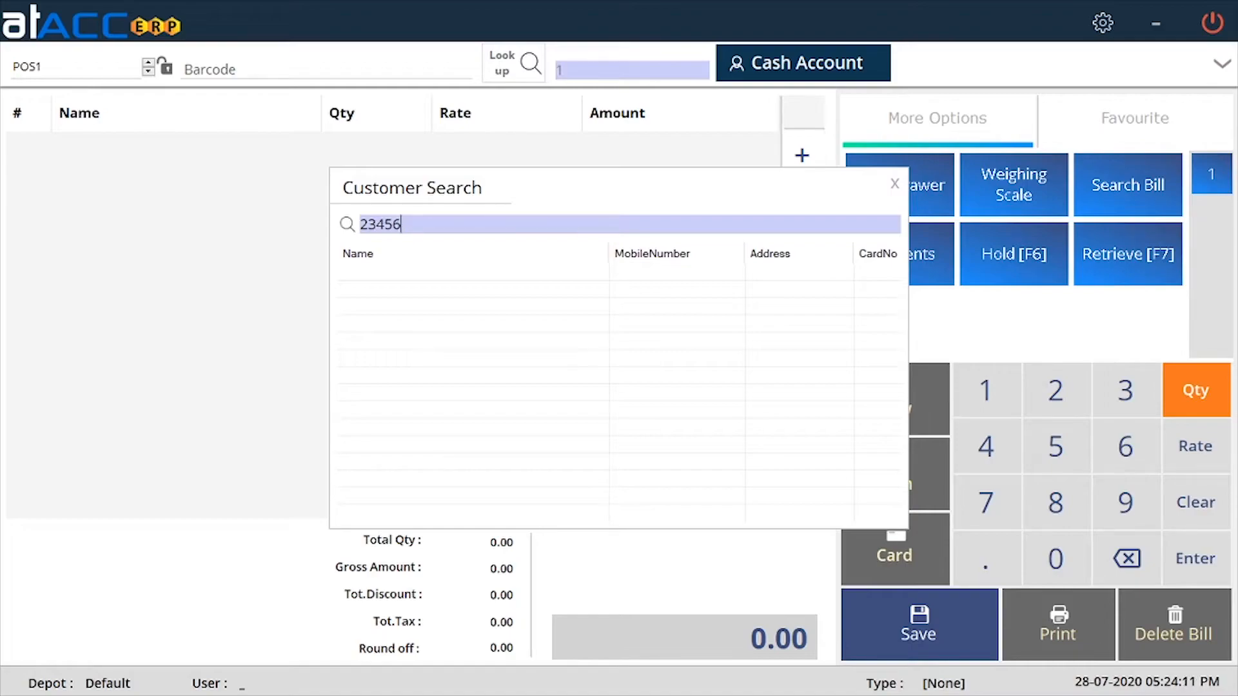
left_click(894, 184)
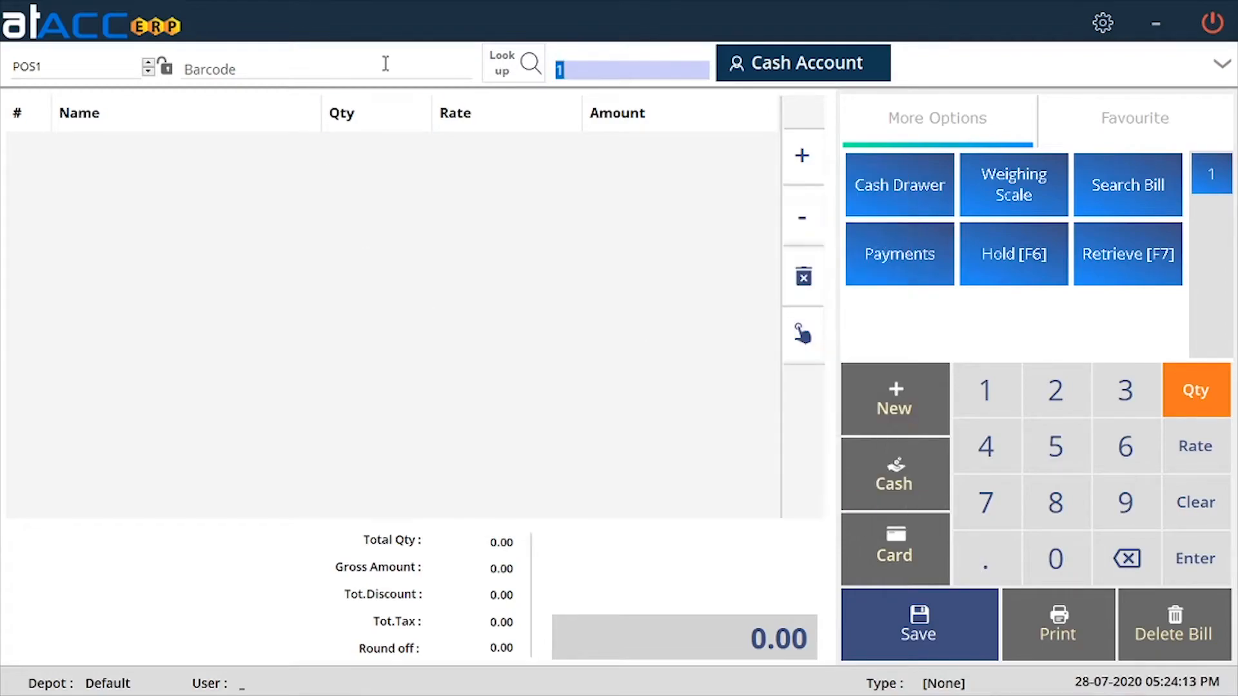
key("BackSpace")
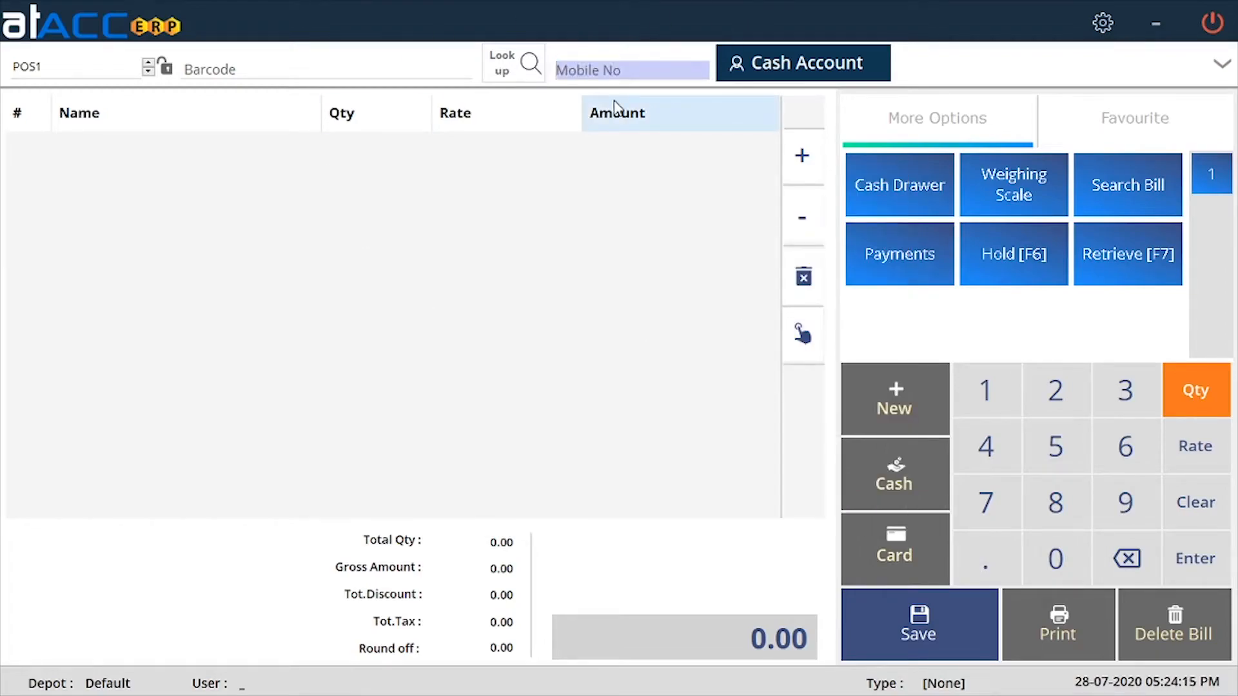
left_click(826, 72)
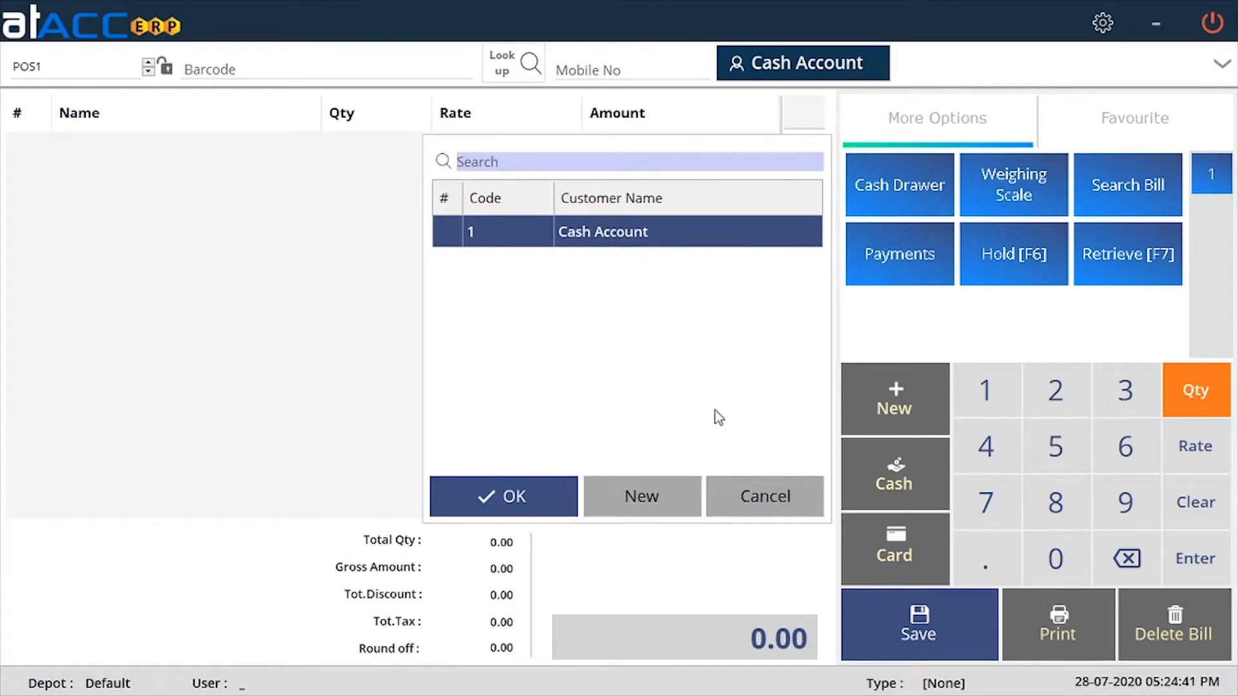
left_click(752, 495)
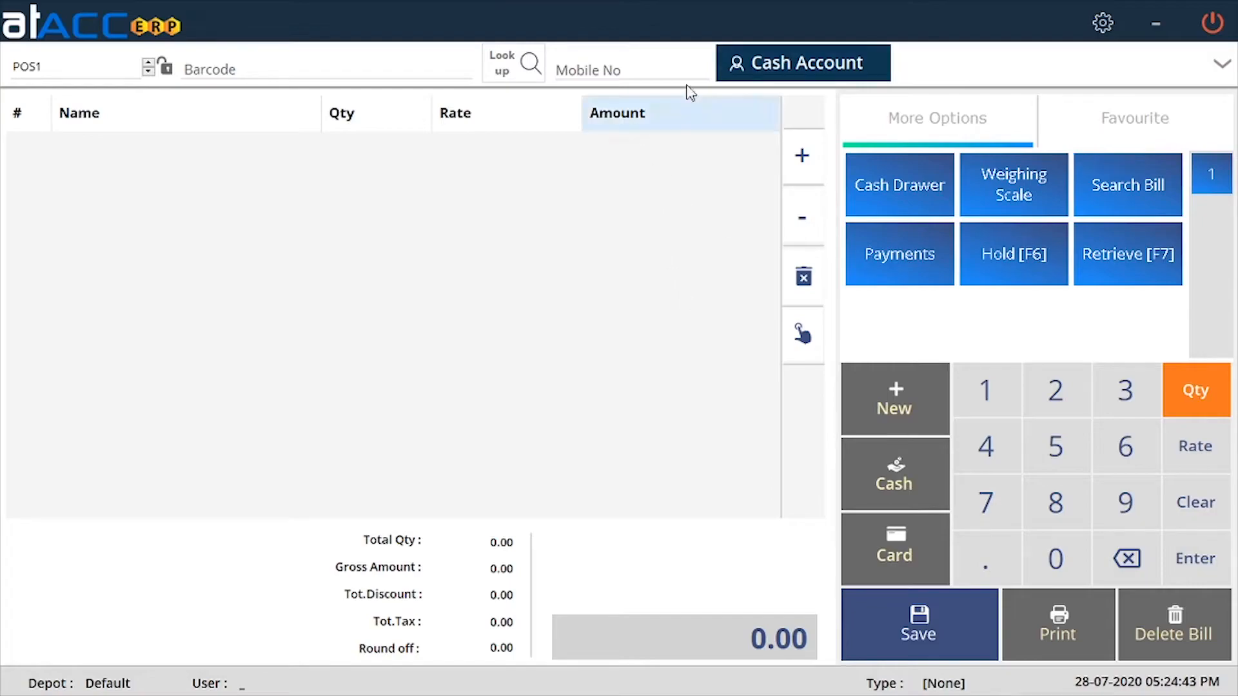
Add product 1 to the bill from the product lookup and review the quantity and sales rate in its line details
left_click(530, 75)
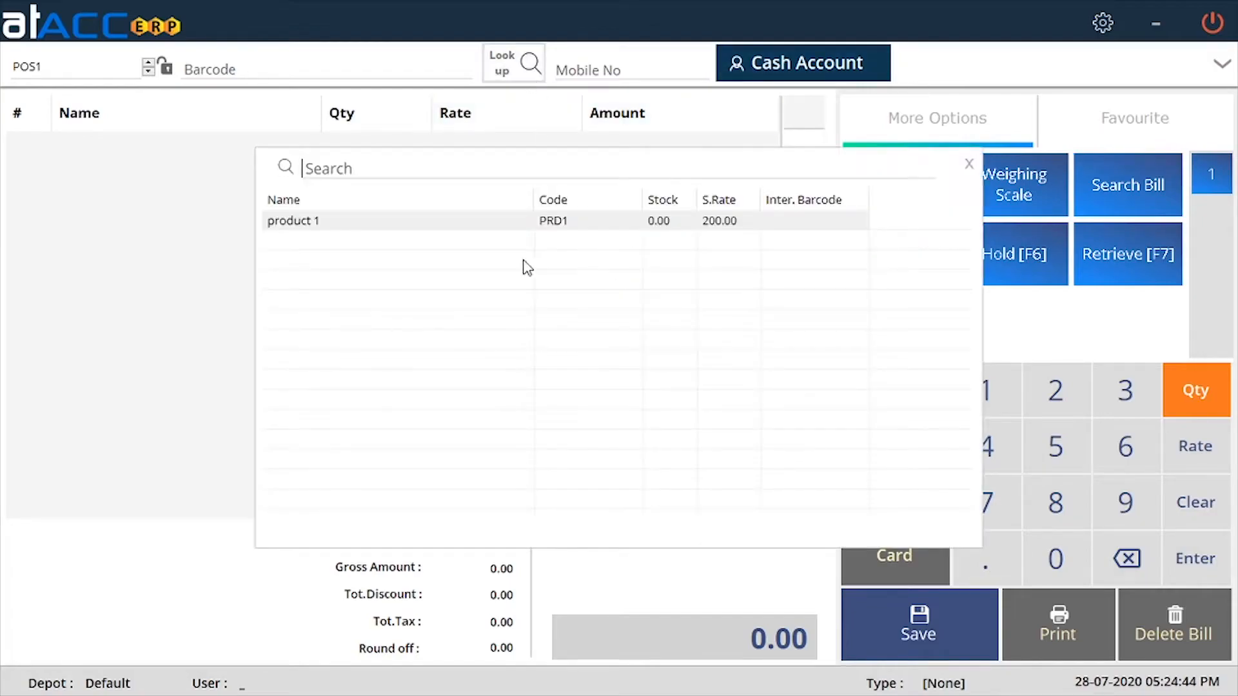
double_click(312, 235)
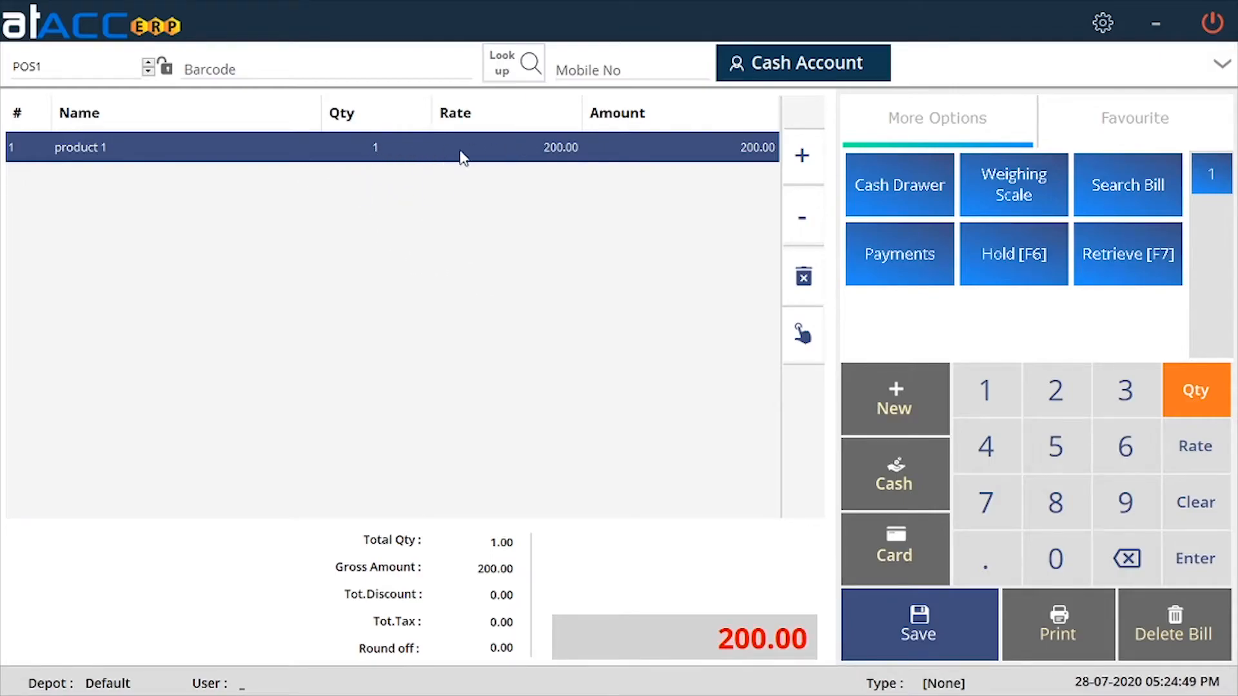
left_click(399, 153)
double_click(400, 153)
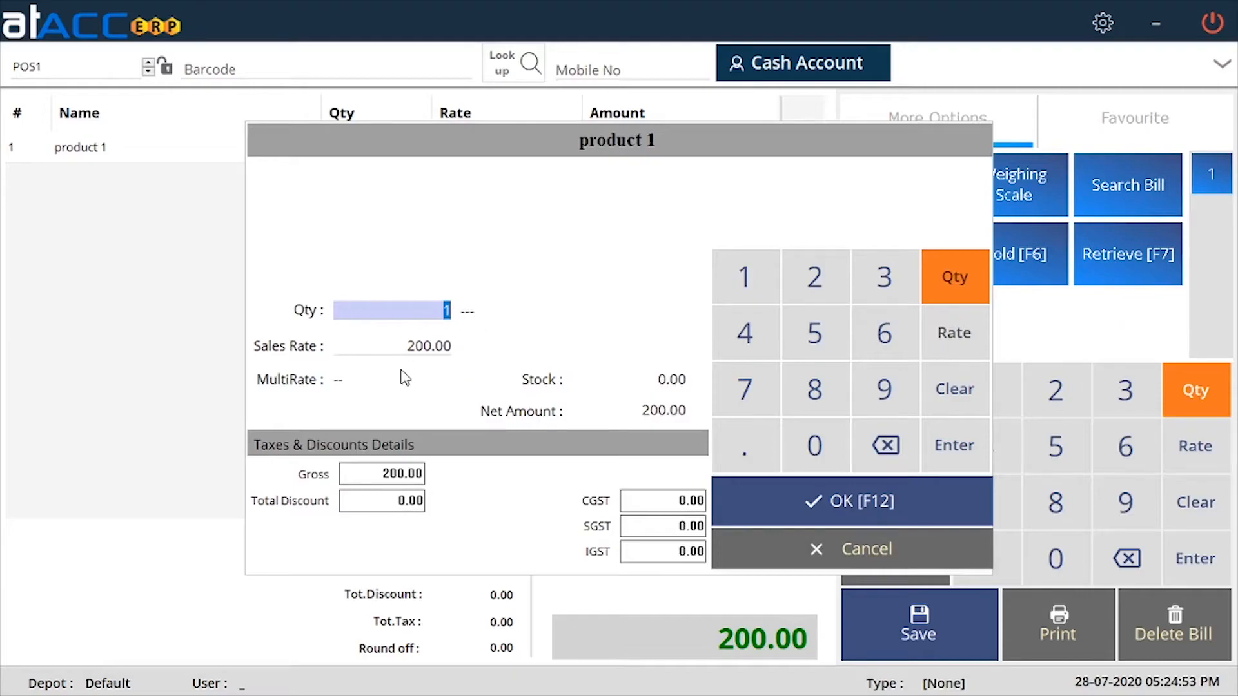
left_click(446, 355)
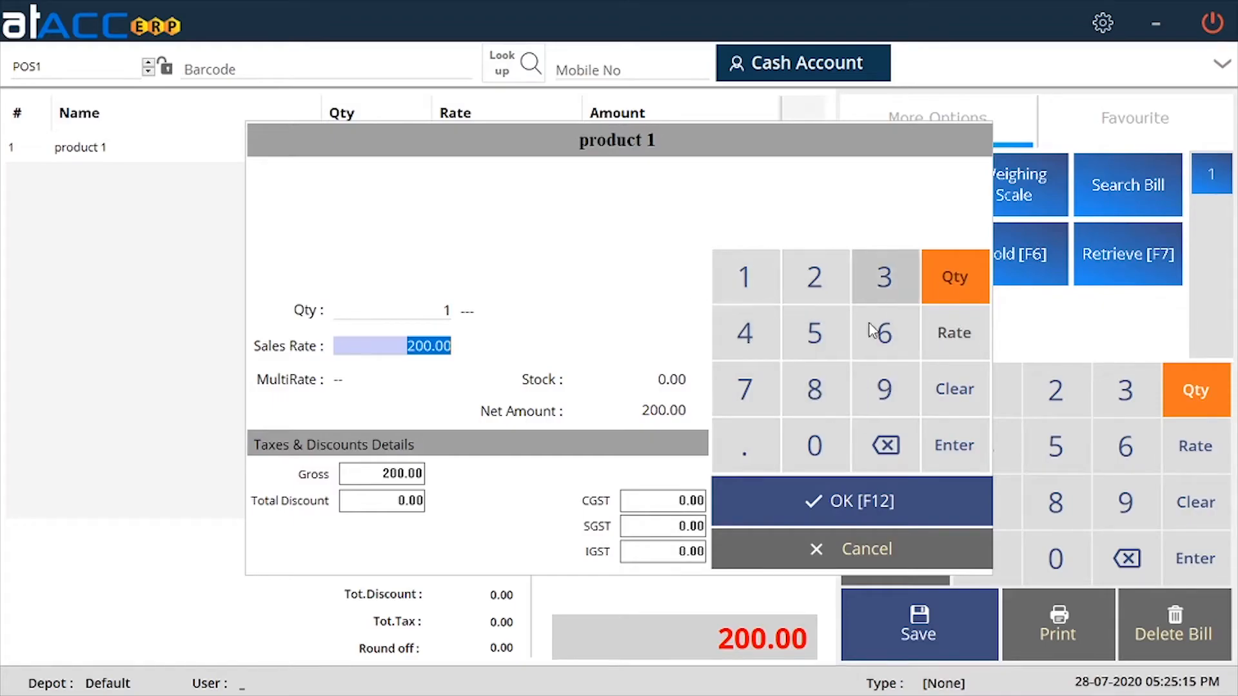
left_click(810, 500)
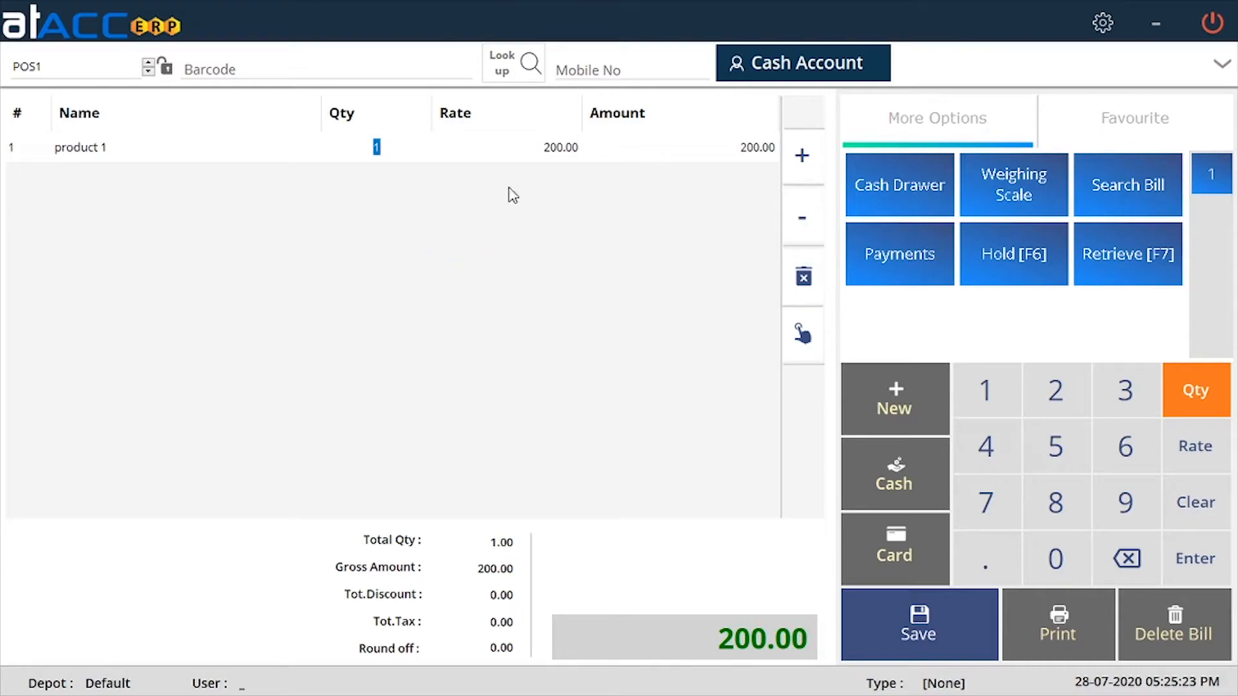
Raise the product 1 line's quantity to 2, lower it back to 1, and delete the line from the bill
left_click(804, 156)
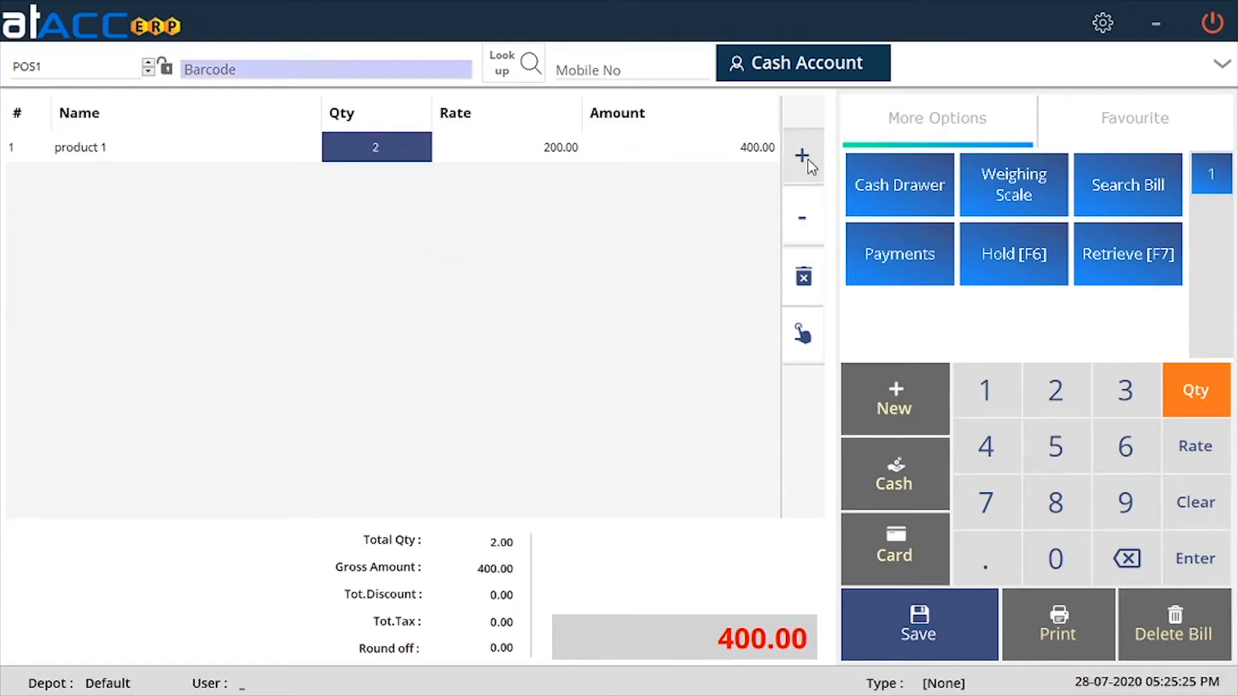
left_click(804, 219)
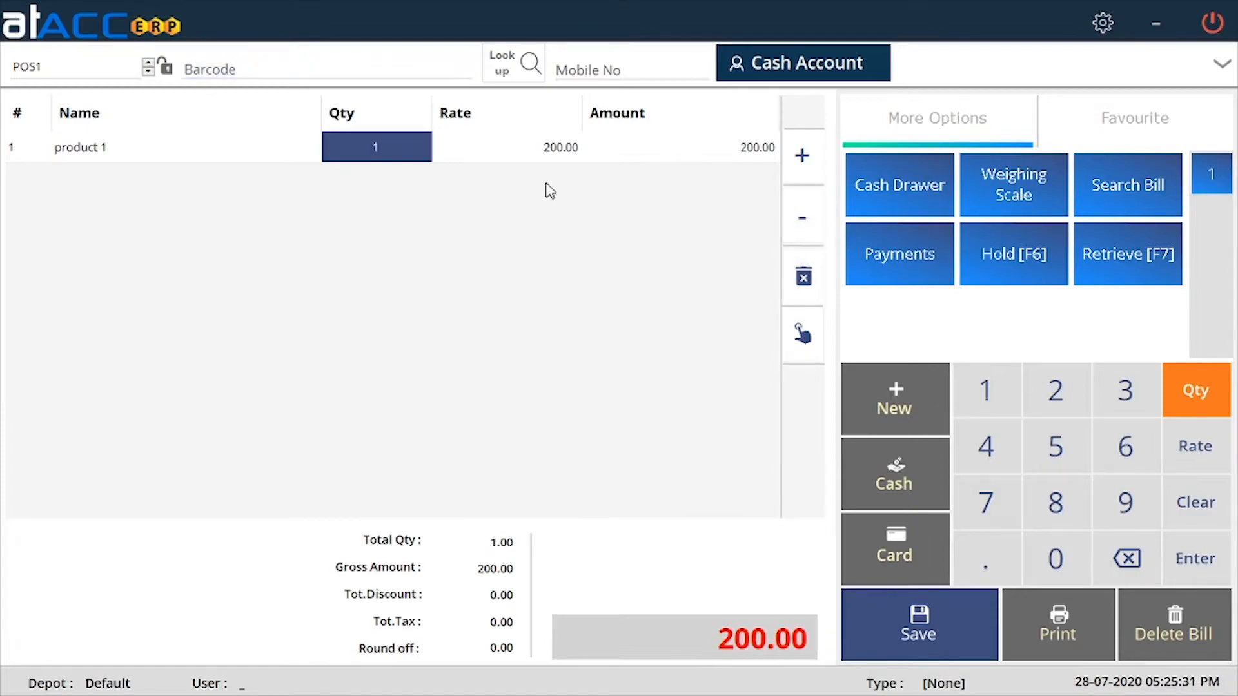
left_click(804, 279)
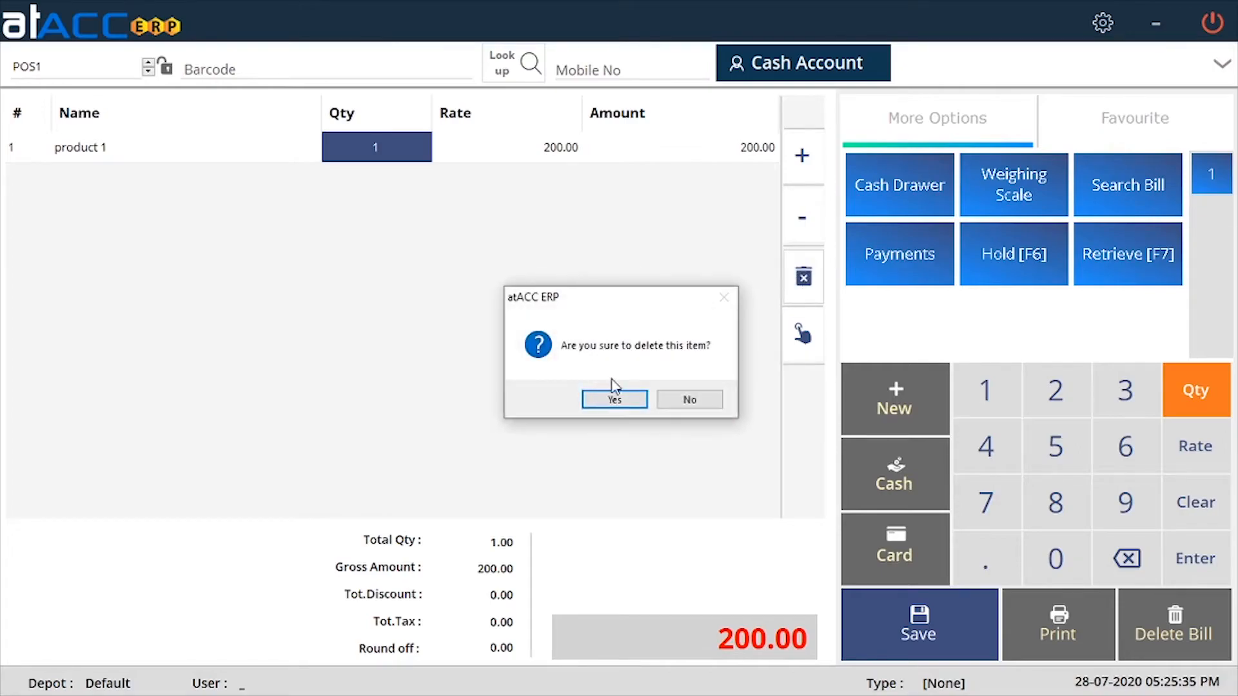
left_click(597, 397)
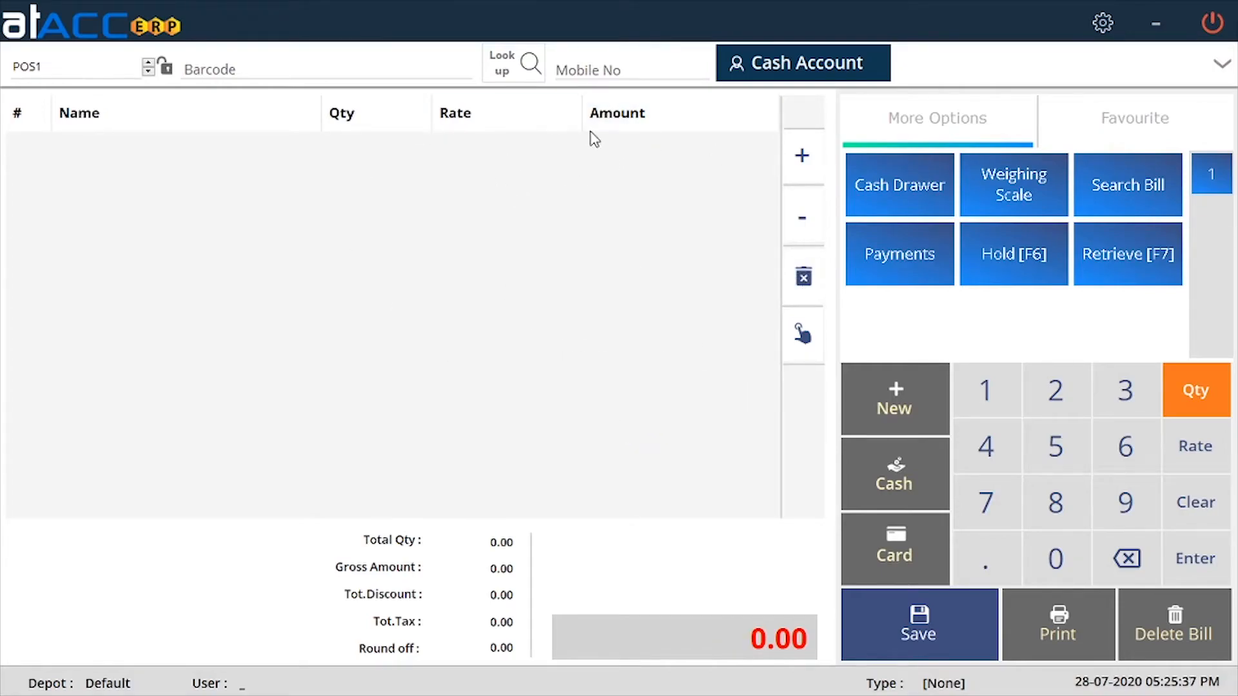
Add product 1 to the bill once from the product lookup and four more times from the Master group in the touch product selection
left_click(509, 65)
double_click(460, 223)
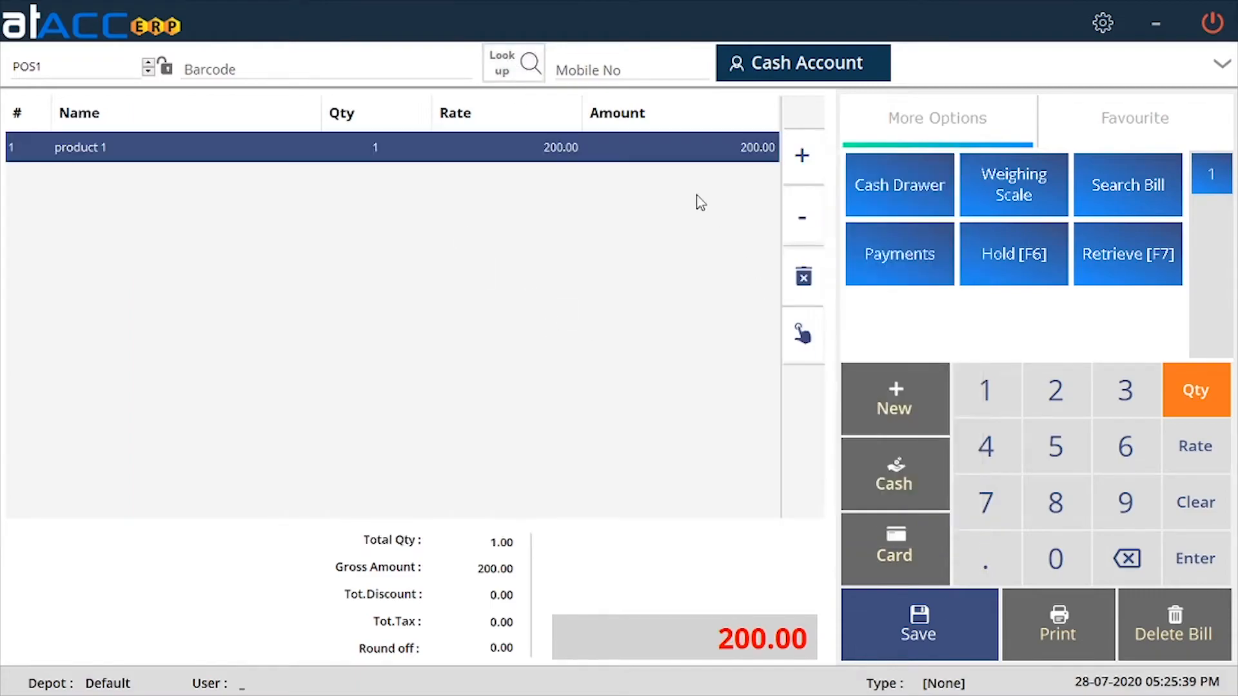
left_click(803, 337)
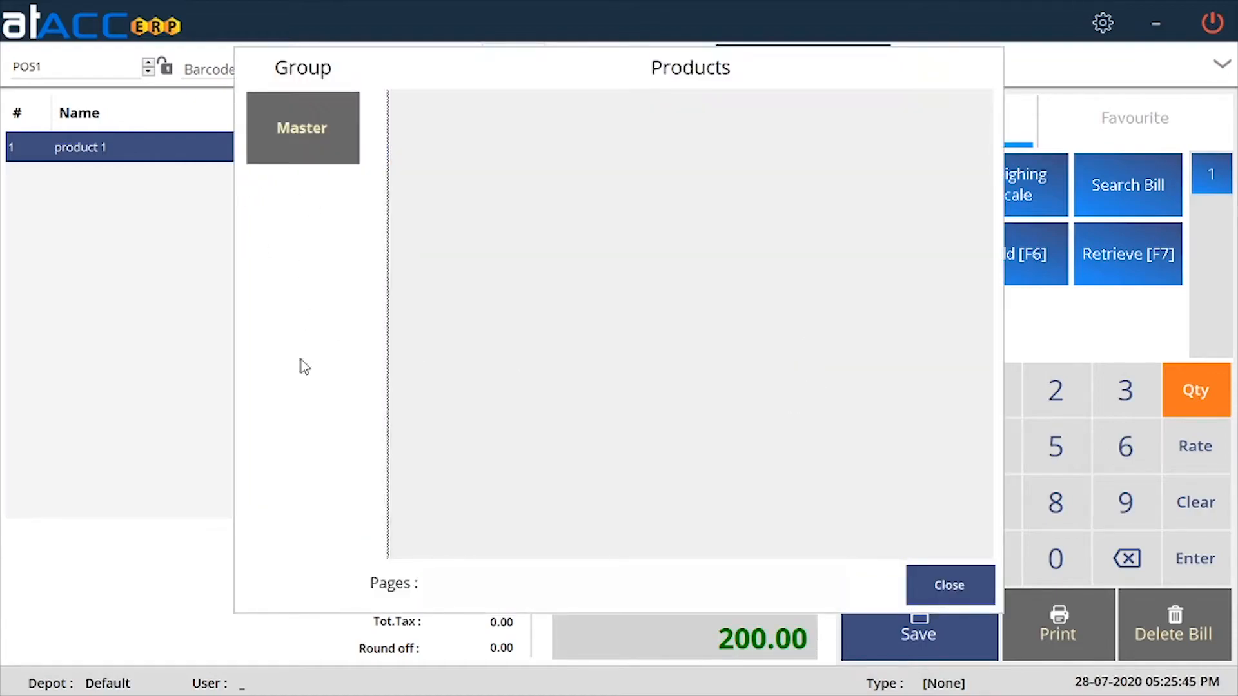
left_click(316, 134)
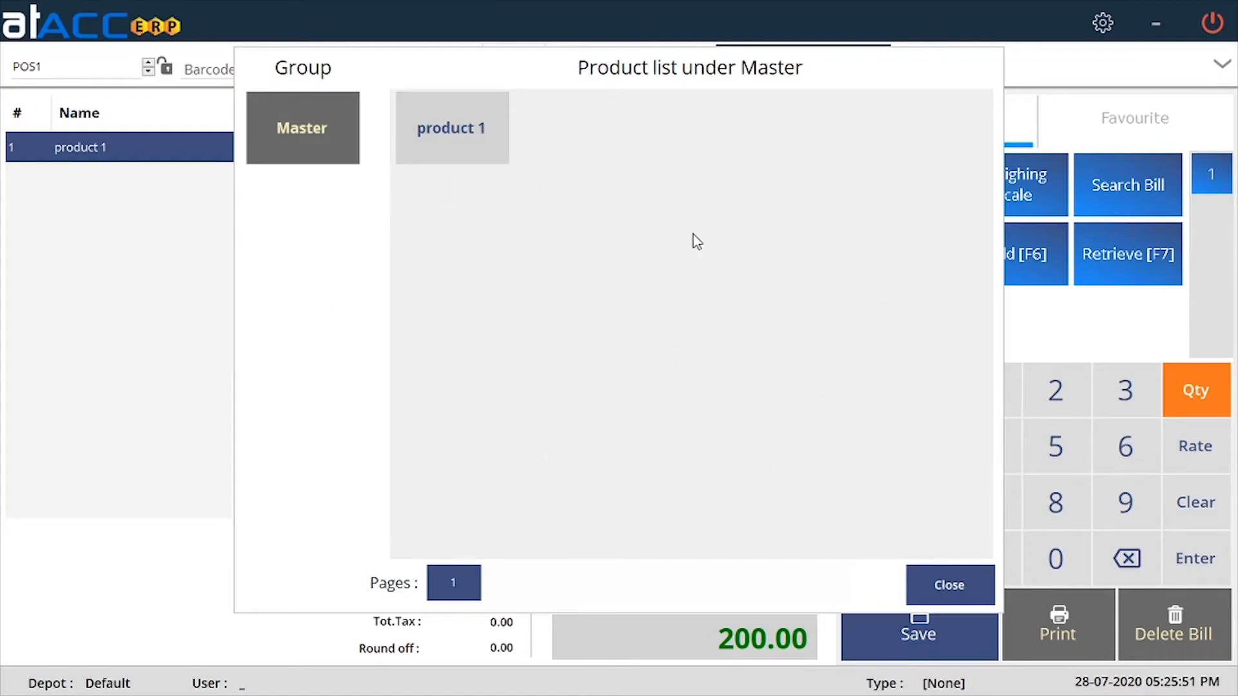
left_click(469, 156)
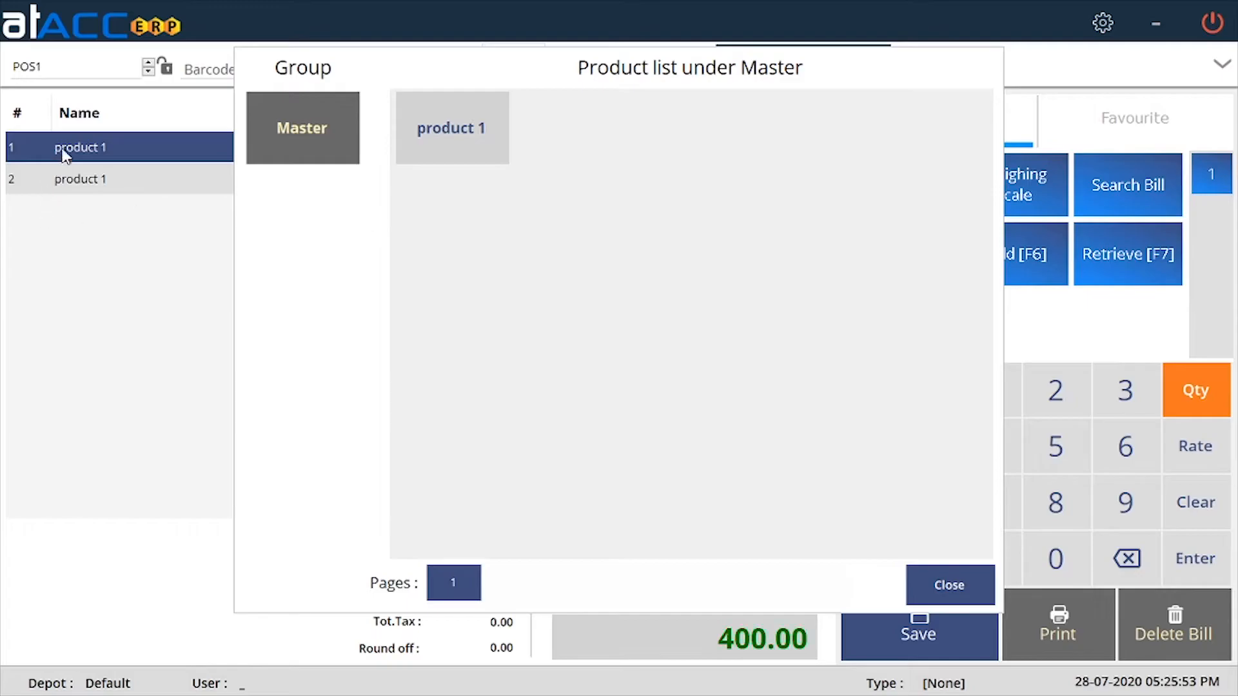
triple_click(420, 144)
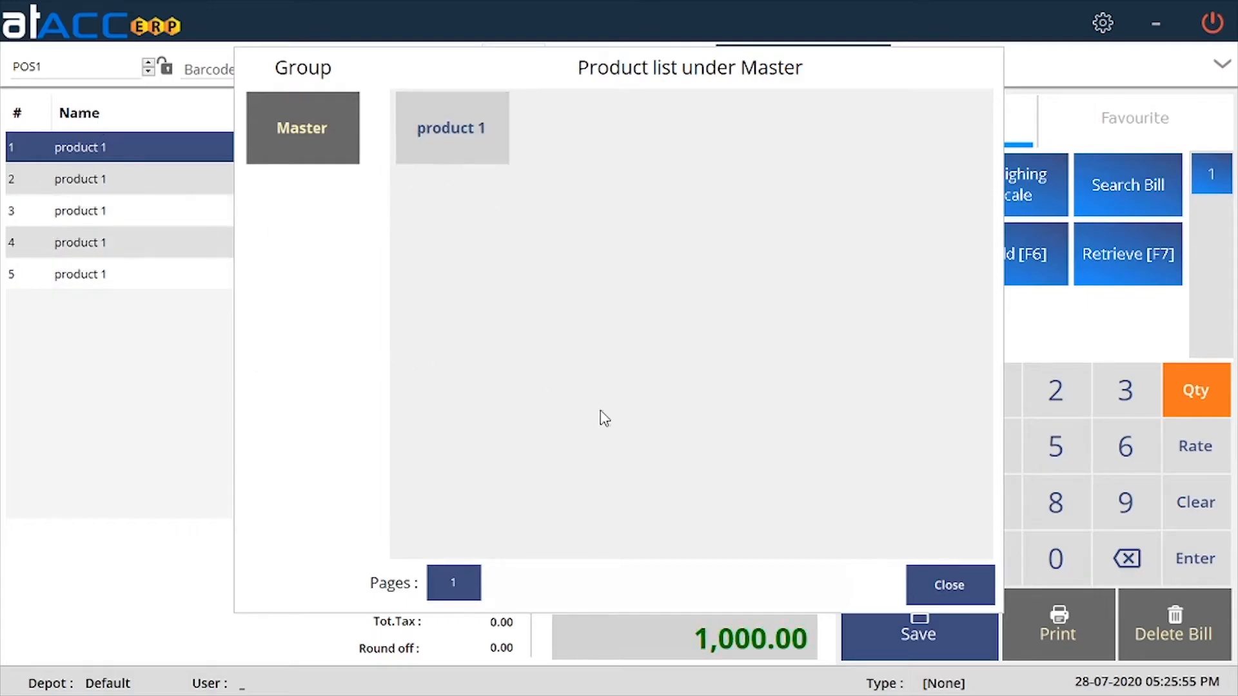
left_click(949, 584)
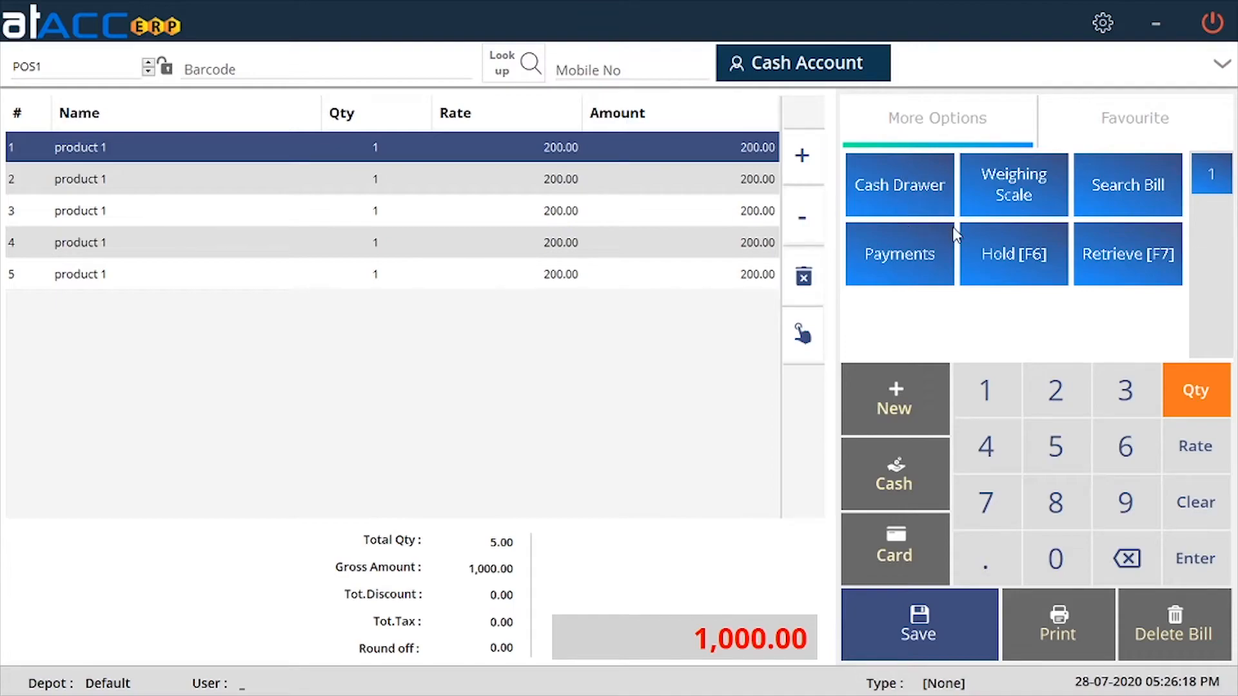
Open and cancel the cash drawer's admin verification, and try to unlock the weighing scale settings with the admin user name and password
left_click(918, 226)
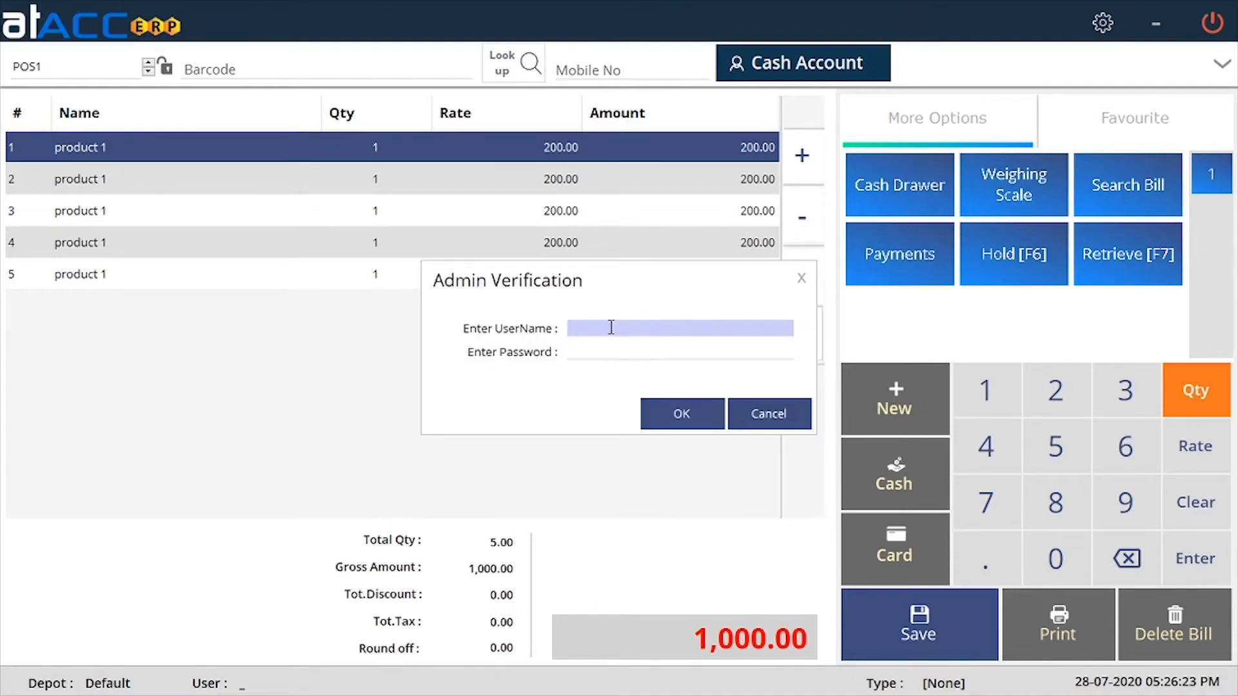
left_click(761, 413)
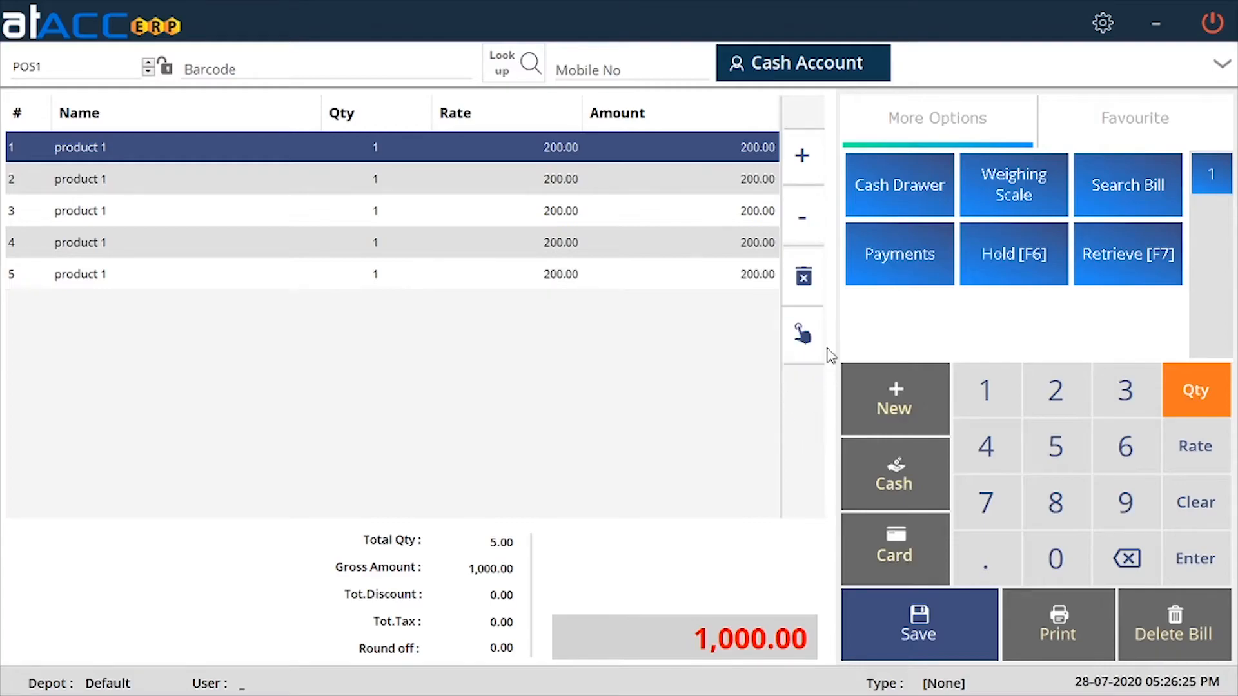
left_click(1020, 191)
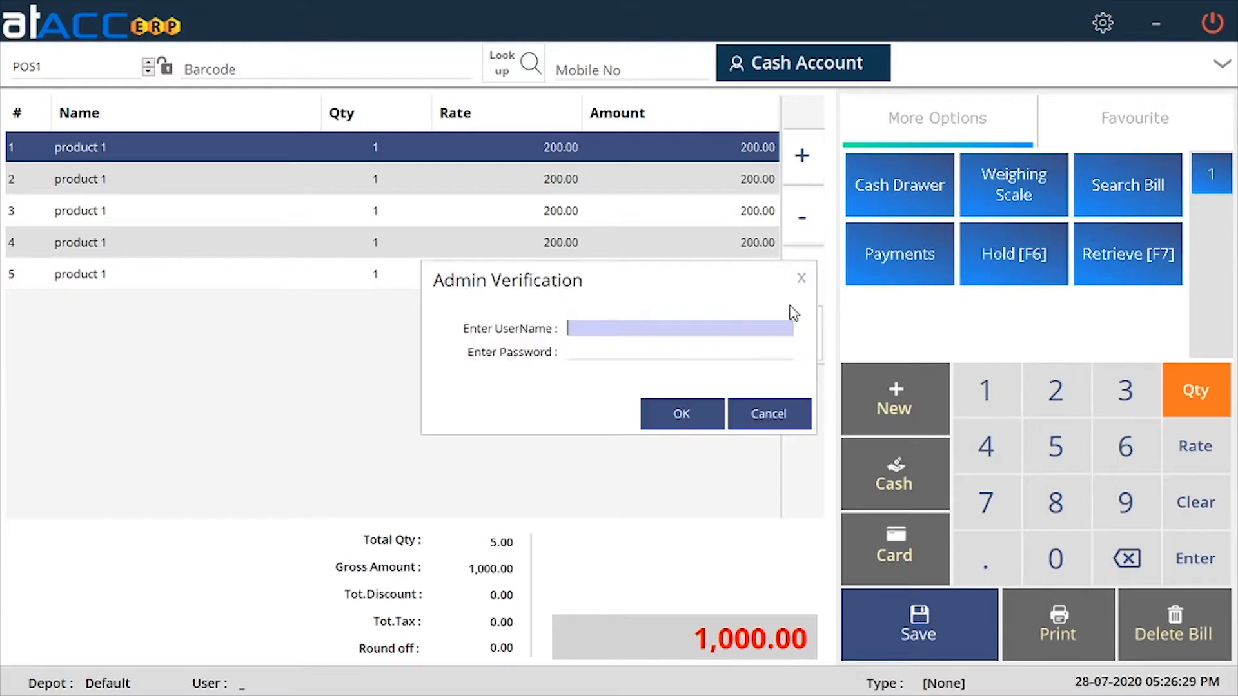
type("a****")
key("Tab")
type("******")
key("Return")
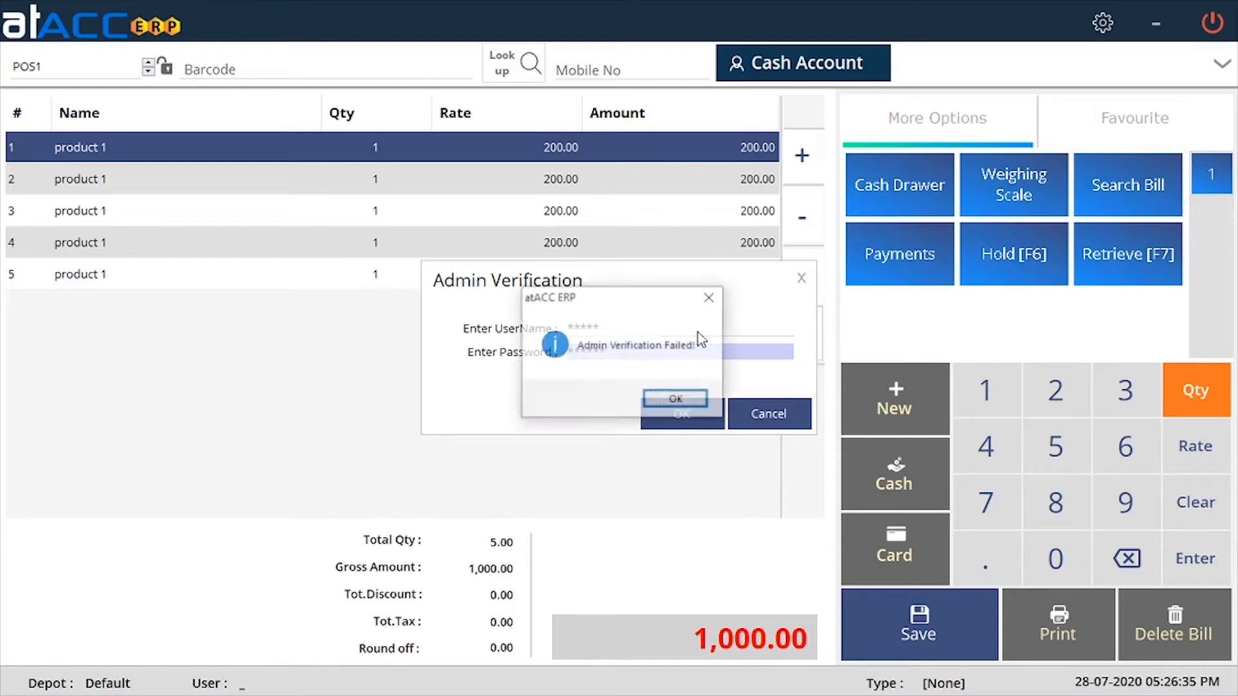
key("Return")
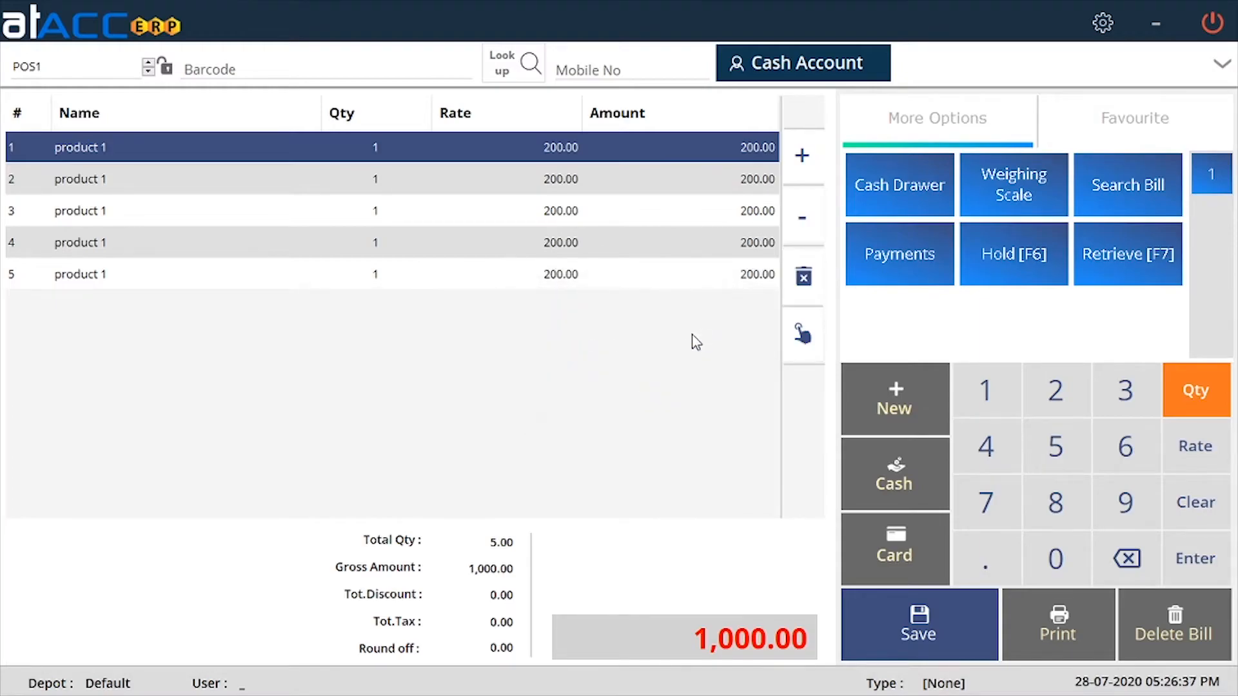
Enter the admin user name and password for the weighing scale, review the Weigh Scale Settings fields, and cancel without changing them
left_click(997, 200)
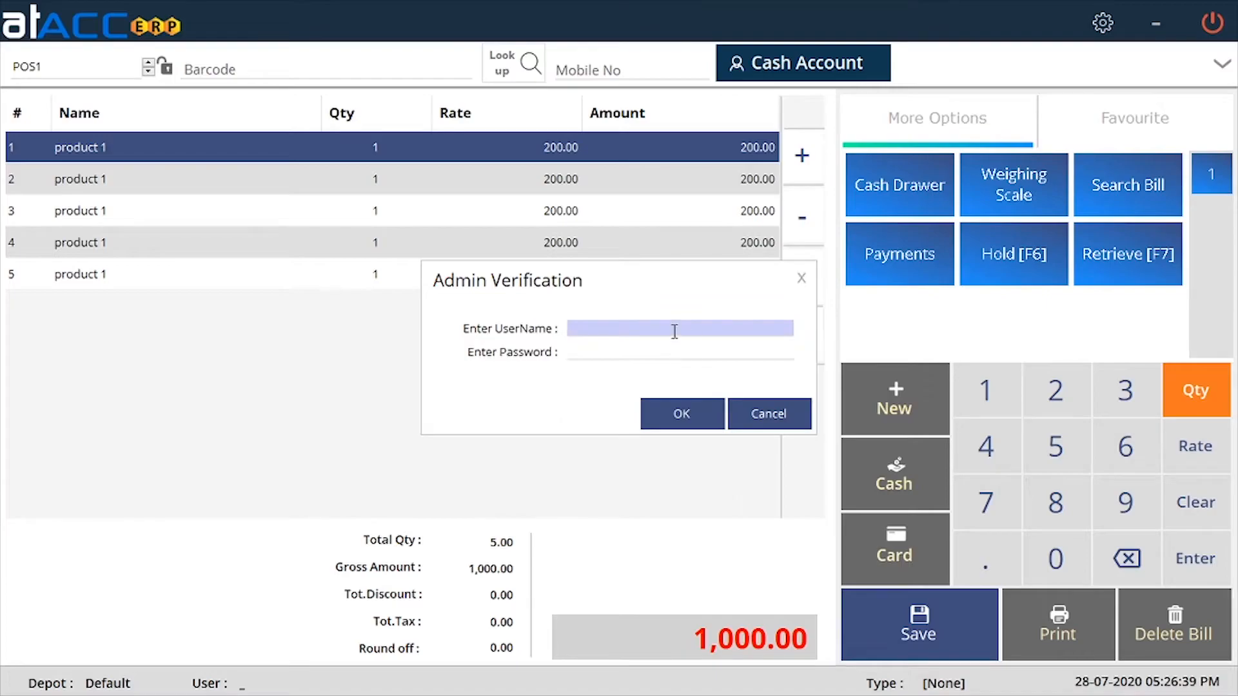
type("*****")
key("Tab")
type("*****")
key("Return")
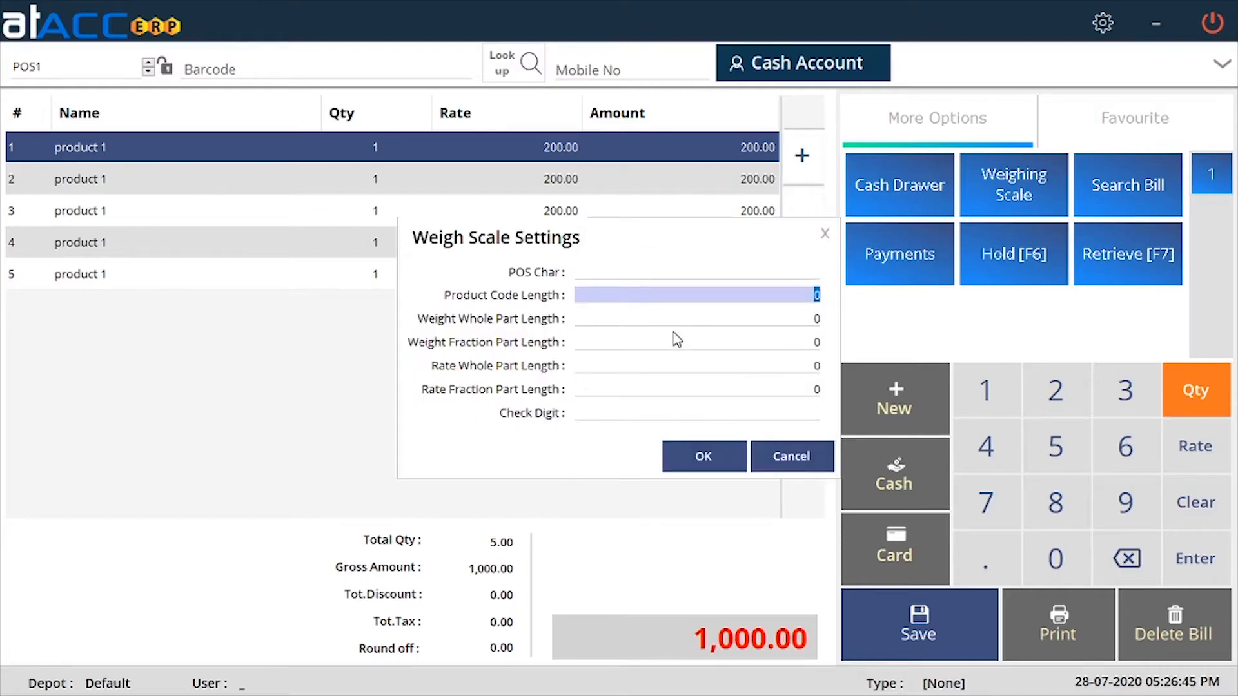
key("shift+Tab")
mouse_move(688, 229)
left_mouse_down()
mouse_move(702, 211)
mouse_move(688, 227)
left_mouse_up()
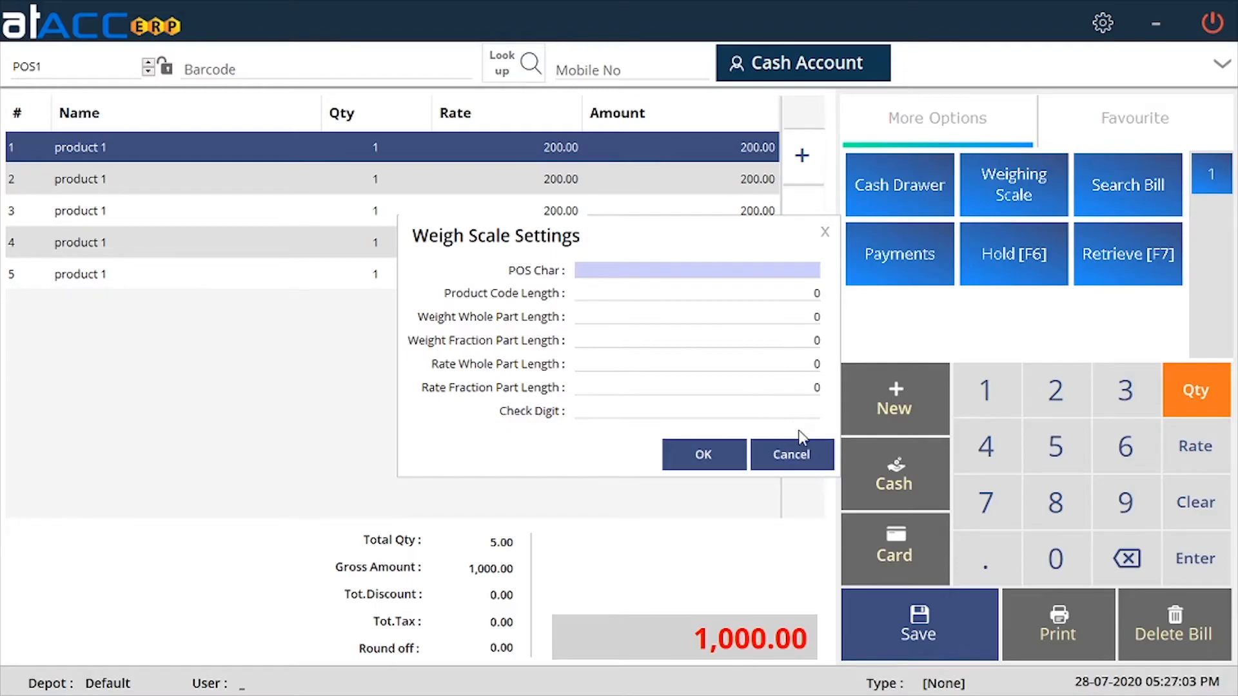
left_click(795, 456)
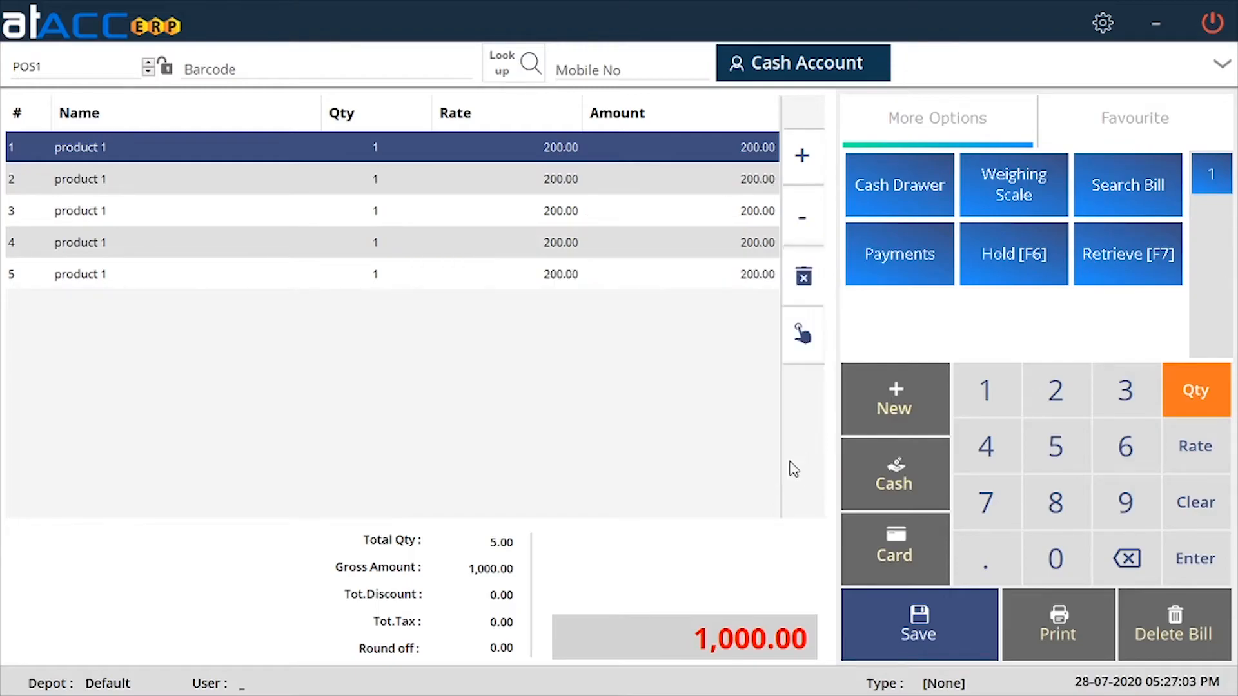
View the invoice search for saved bills without choosing one, and try to open the payments for the current bill
left_click(1133, 192)
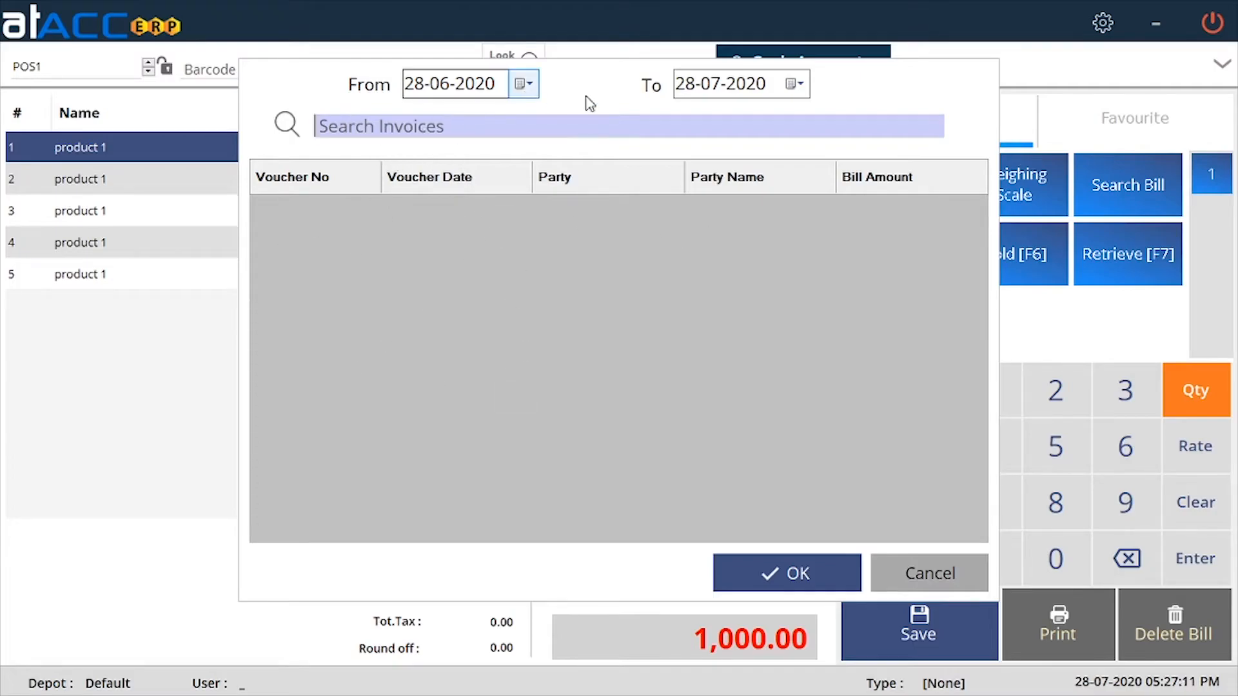
left_click(928, 574)
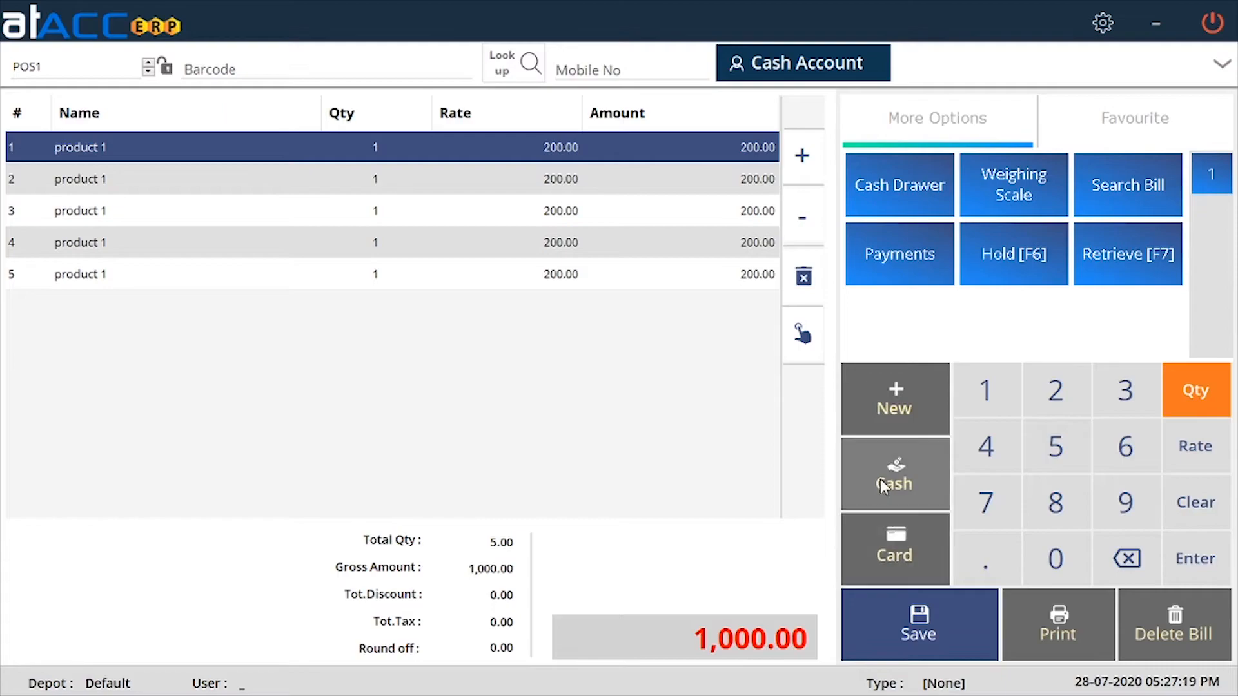
left_click(915, 255)
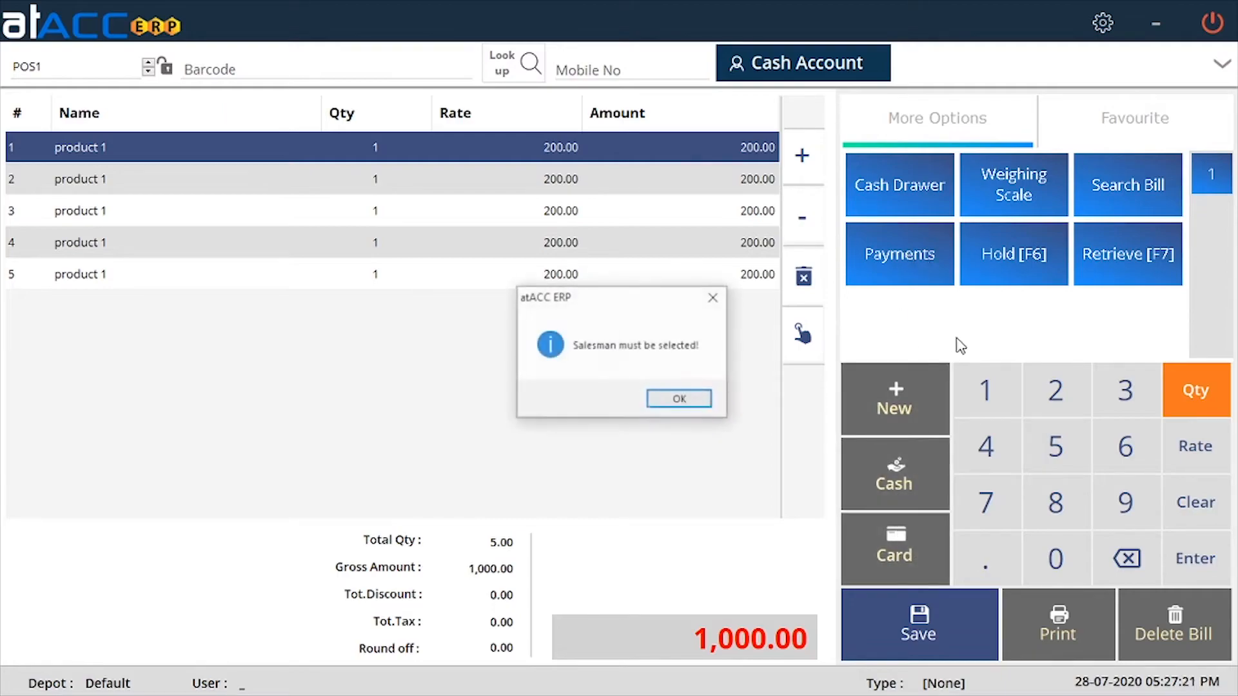
left_click(680, 400)
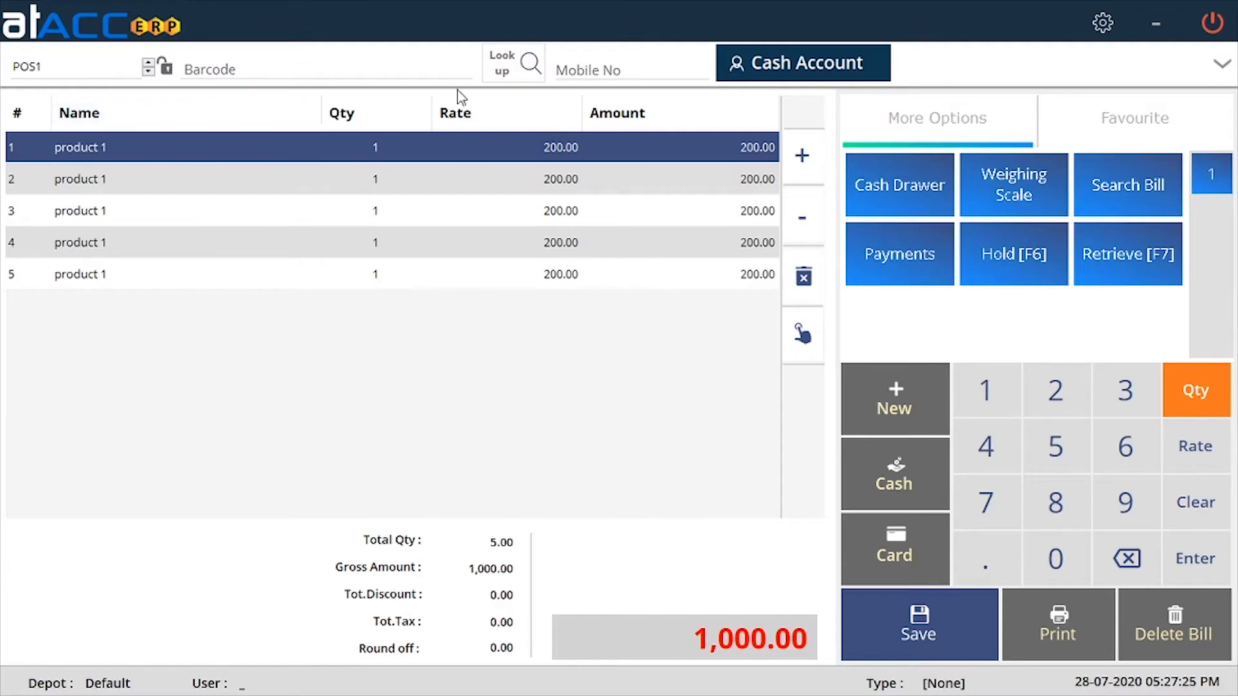
Expand the bill's additional details and view the salesman list without choosing or creating a salesman
left_click(1222, 63)
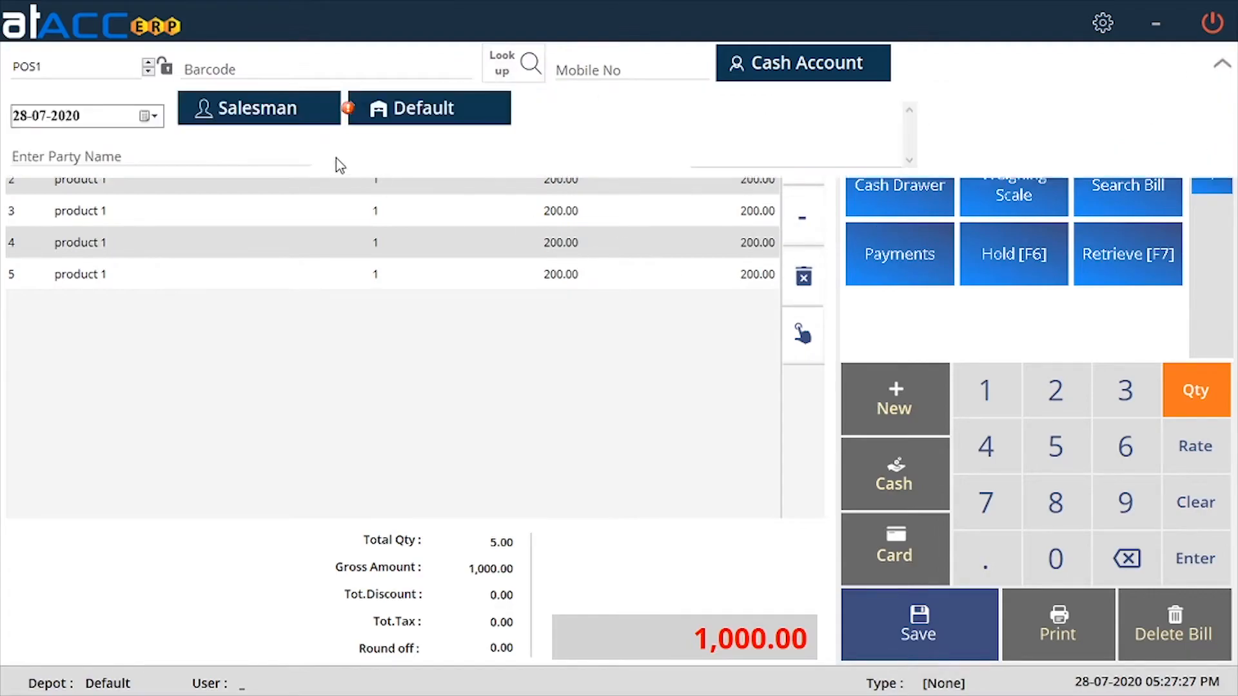
left_click(289, 119)
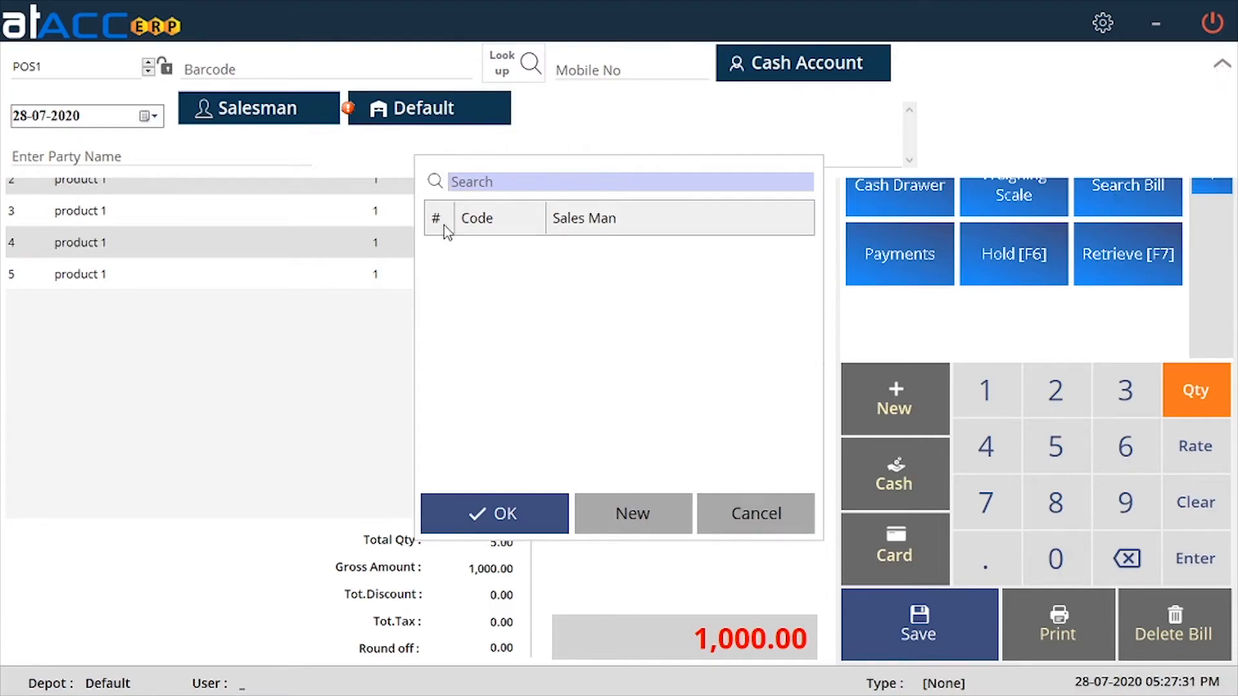
left_click(752, 516)
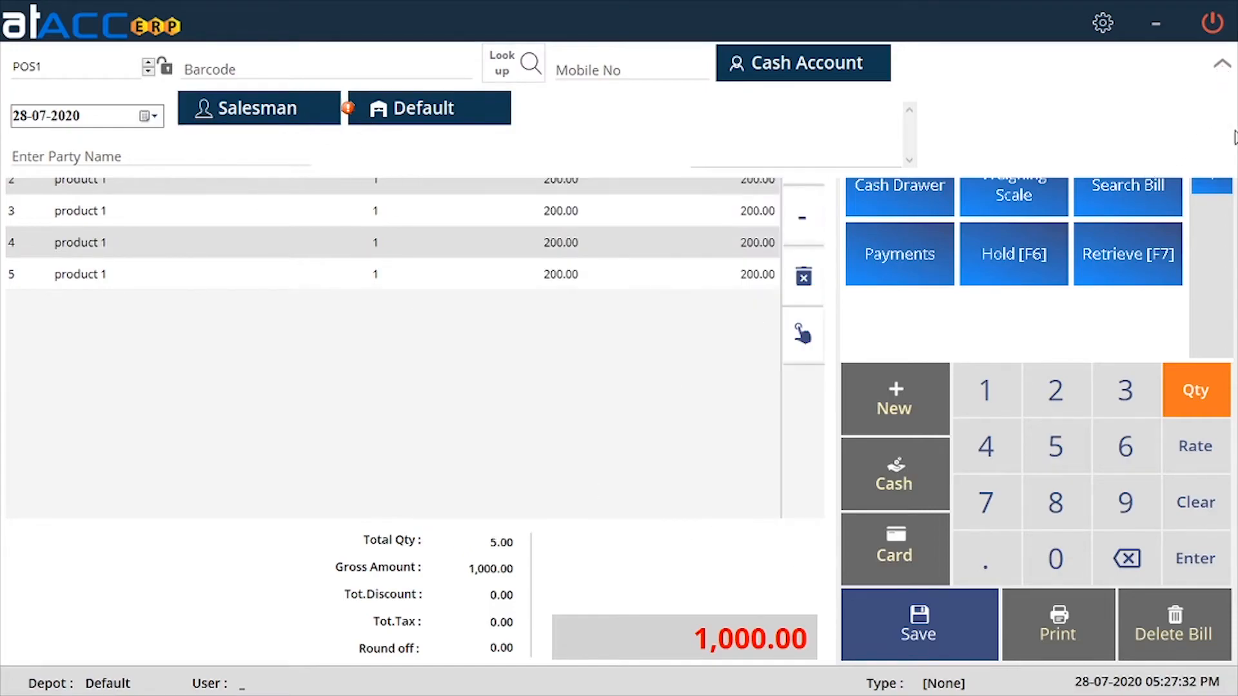
left_click(1221, 63)
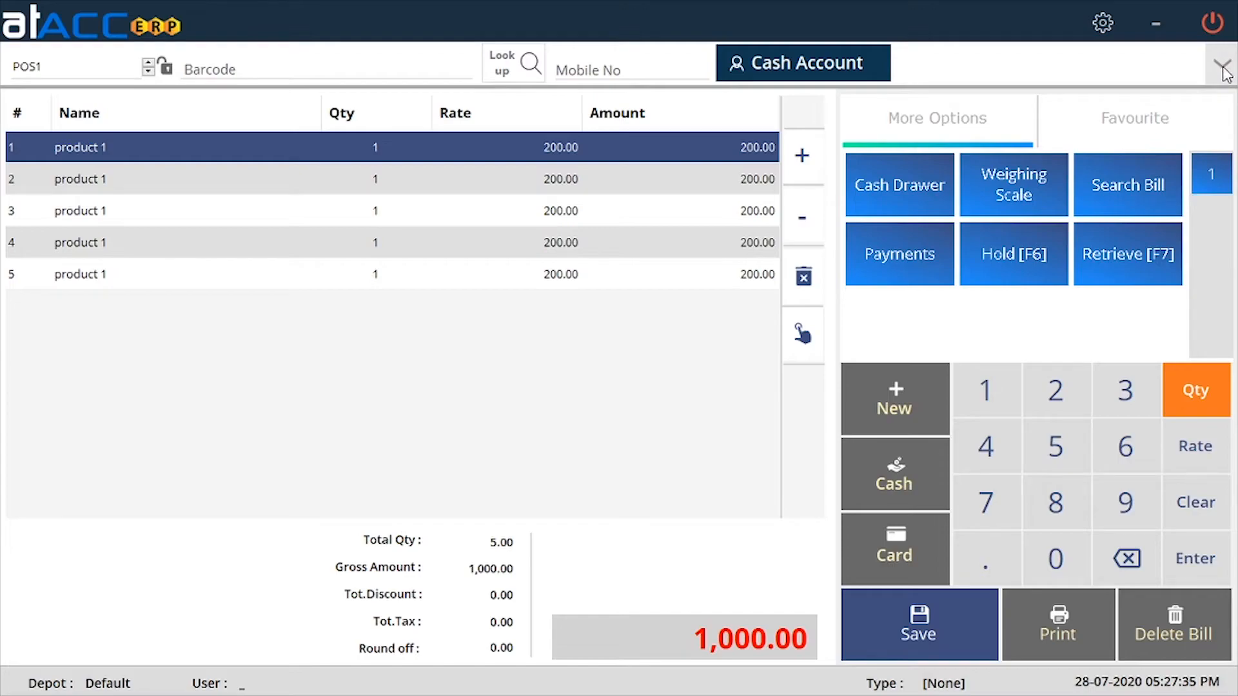
left_click(1224, 70)
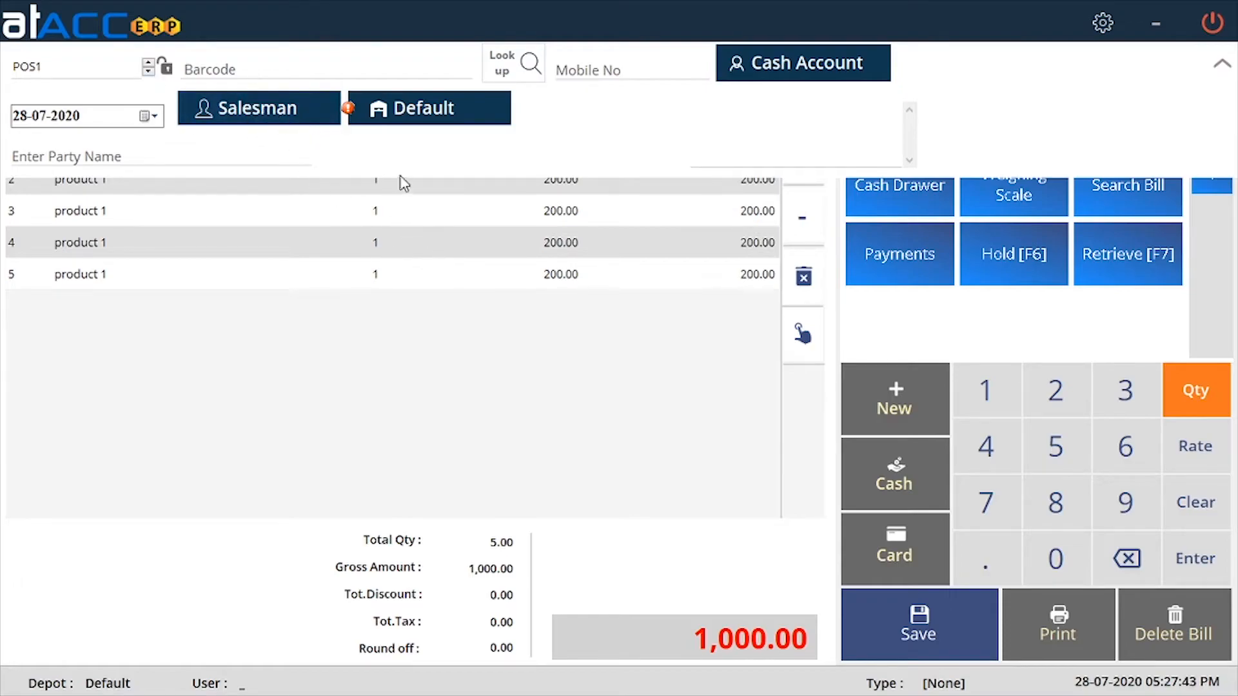
Leave the POS screen and open the Employee master for a new employee record
left_click(1209, 22)
left_click(129, 136)
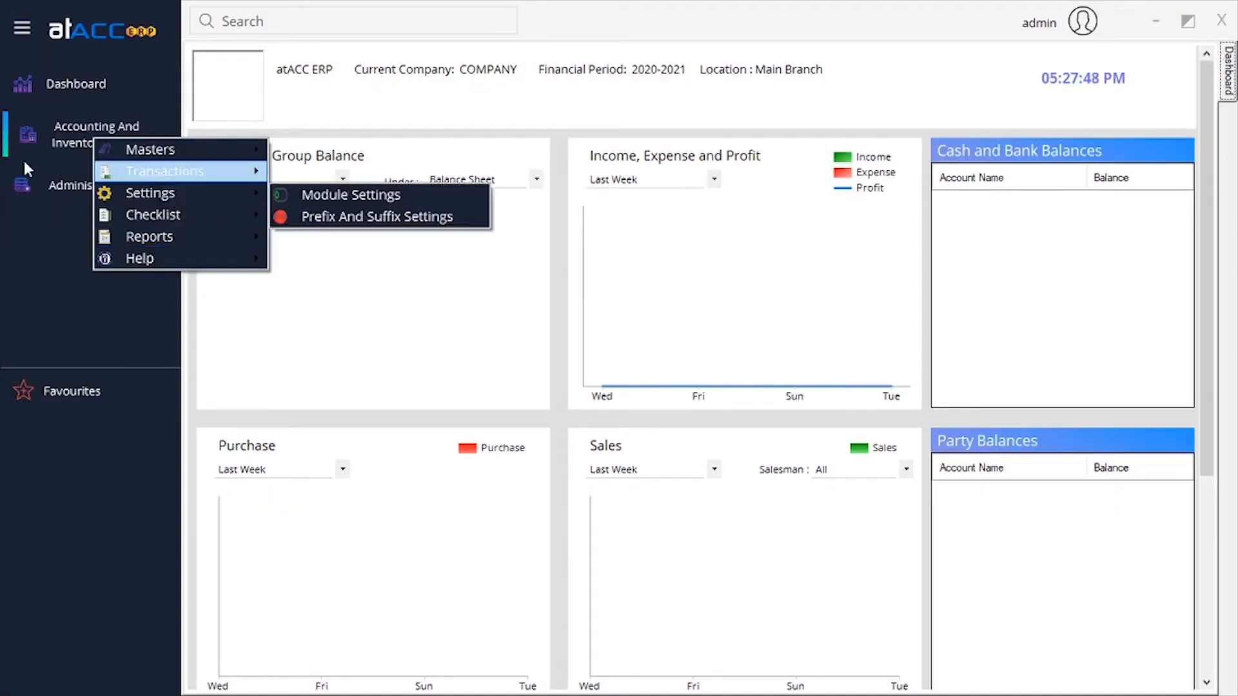
left_click(29, 183)
mouse_move(124, 212)
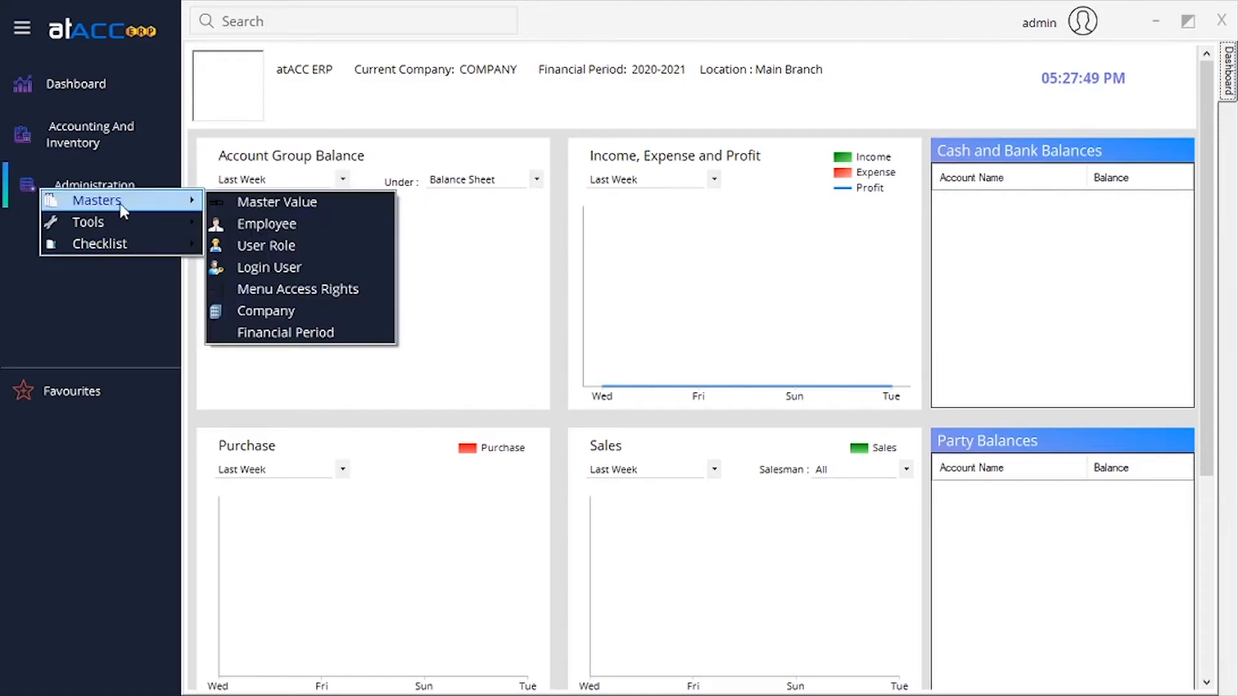
left_click(259, 226)
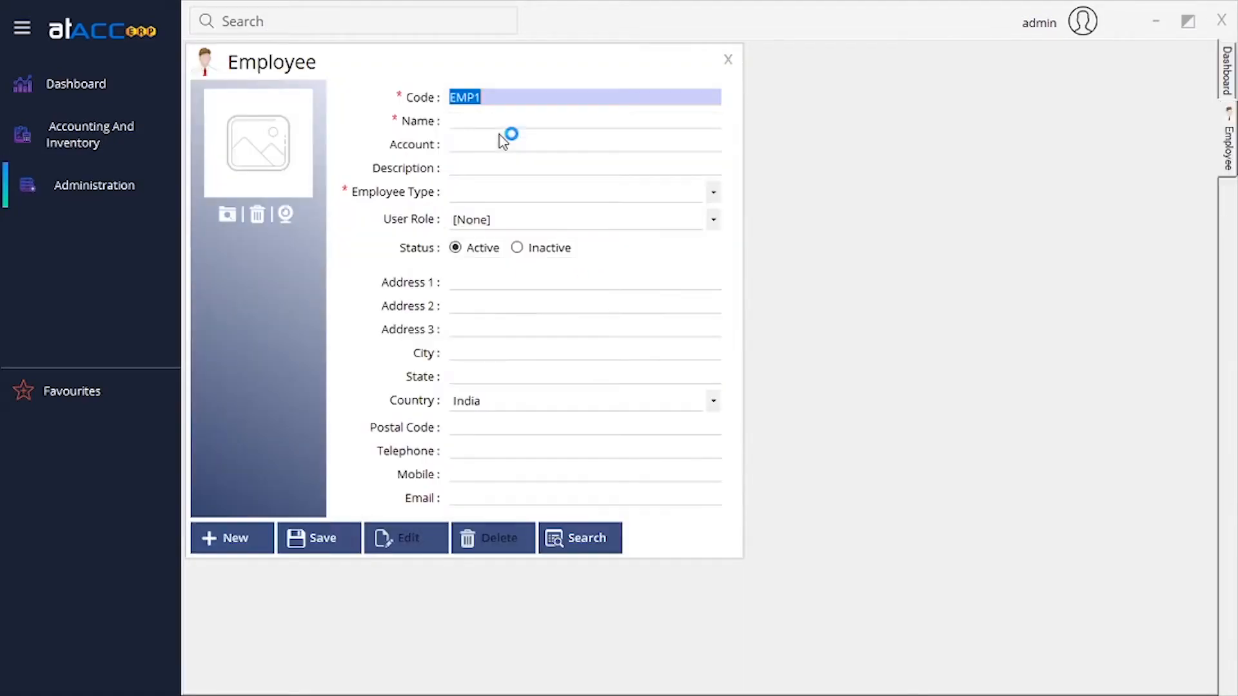
Create an employee named Emp1 with the employee type Sales Man, save the record, and close the form
left_click(506, 120)
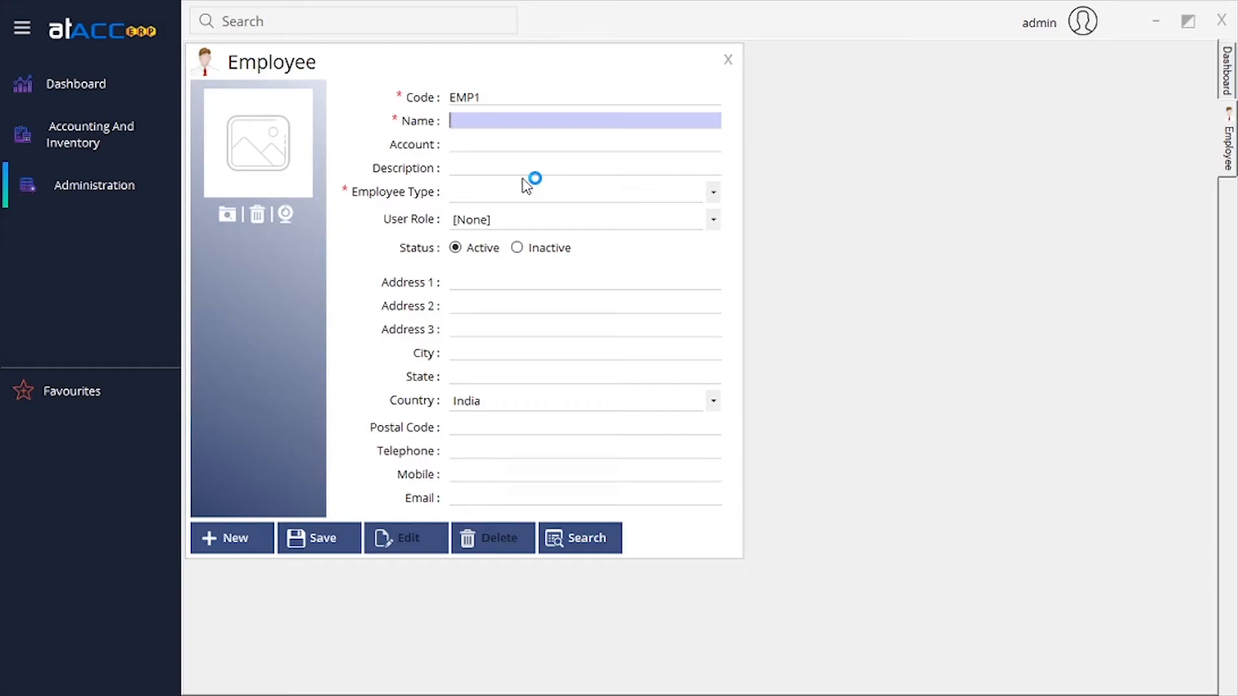
type("Emp1")
left_click(633, 194)
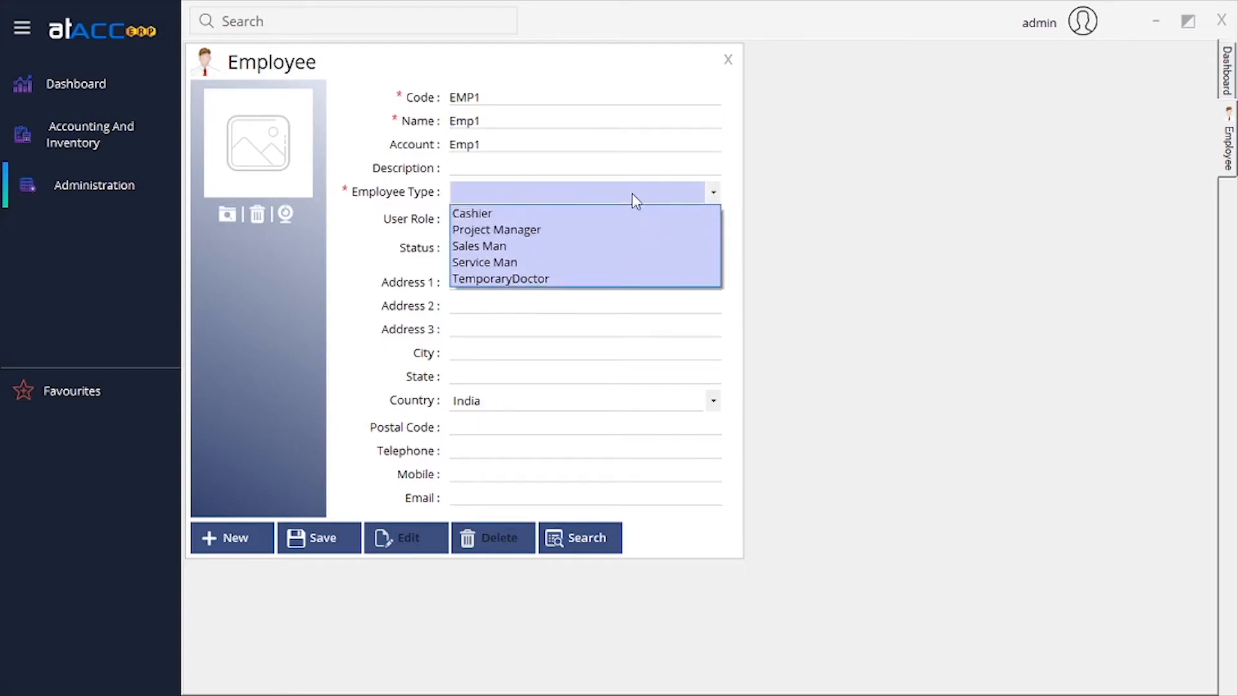
left_click(516, 245)
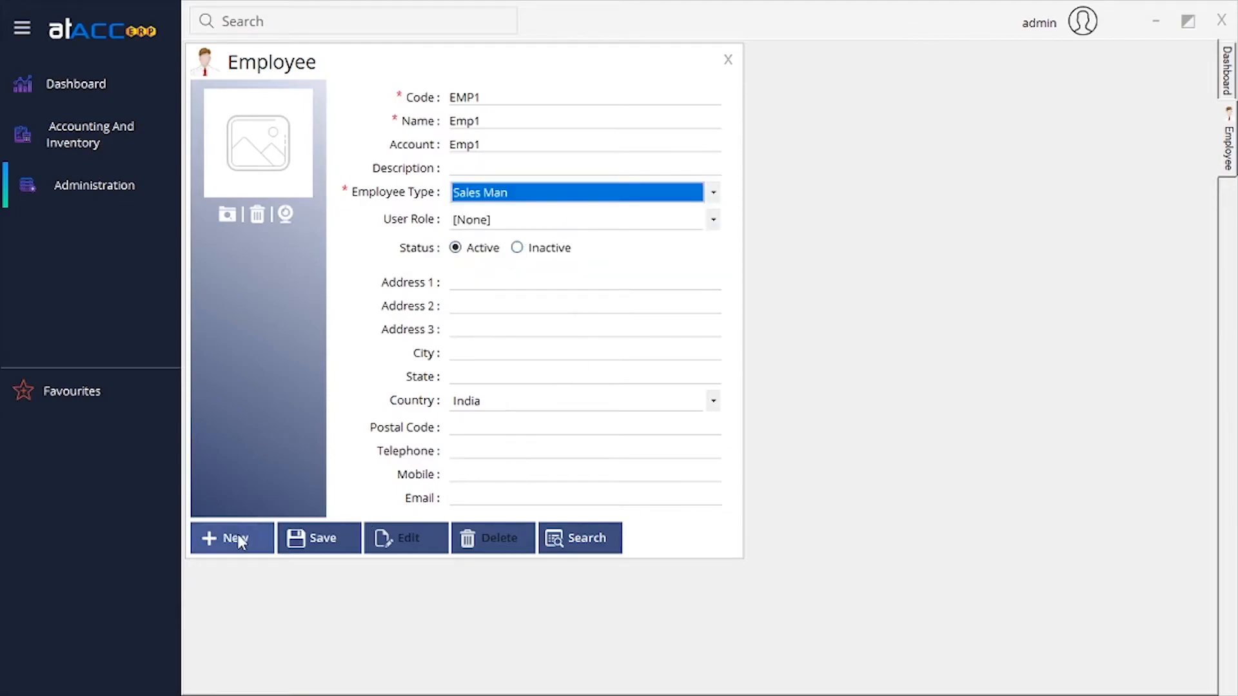
left_click(323, 537)
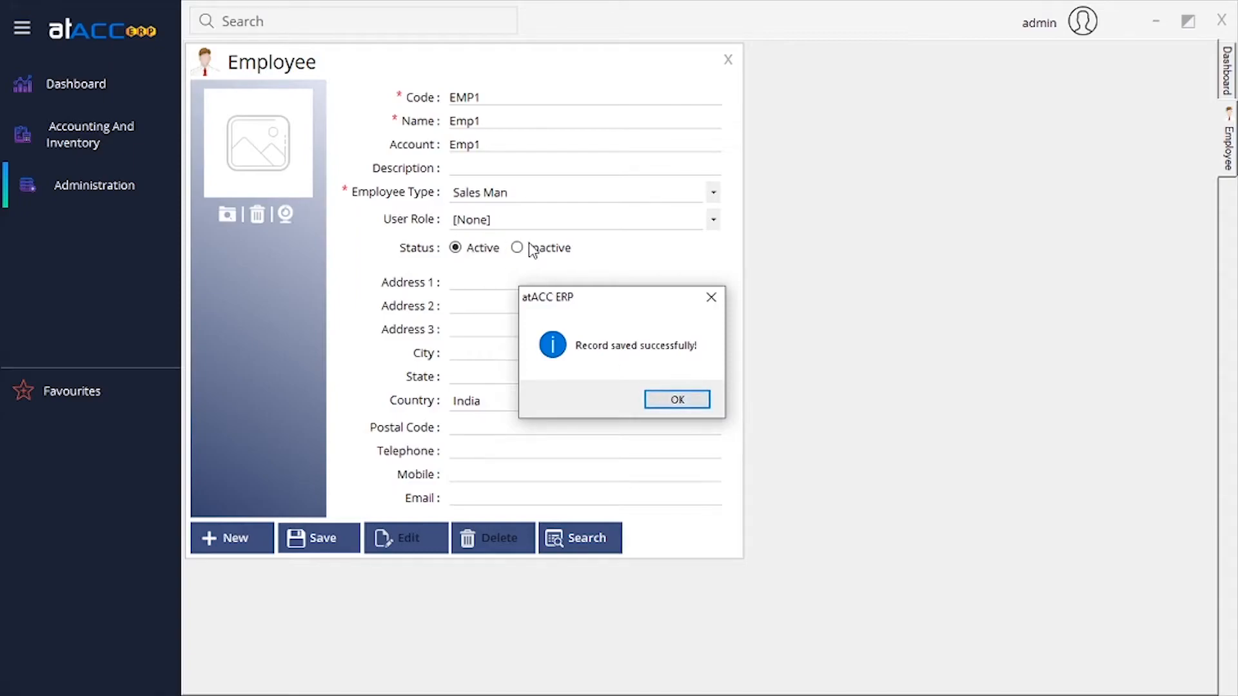
left_click(695, 407)
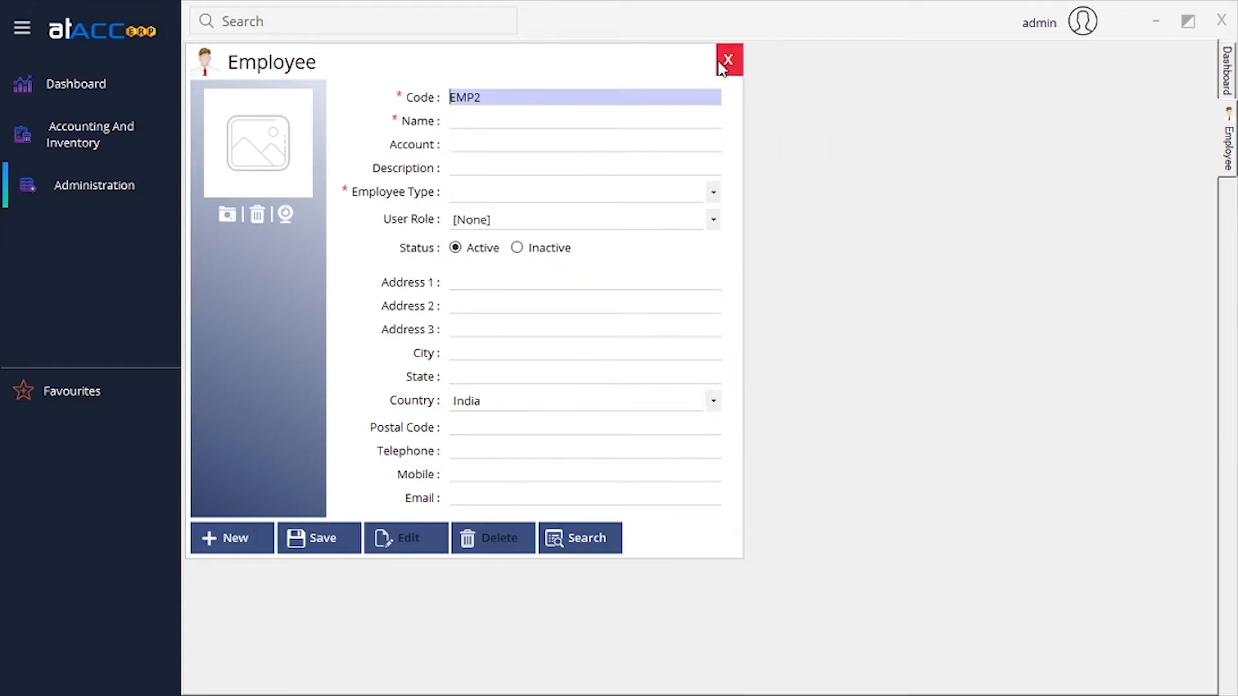
left_click(728, 59)
Set Emp1 as the default salesman in the local defaults of the Module Settings and save
left_click(116, 134)
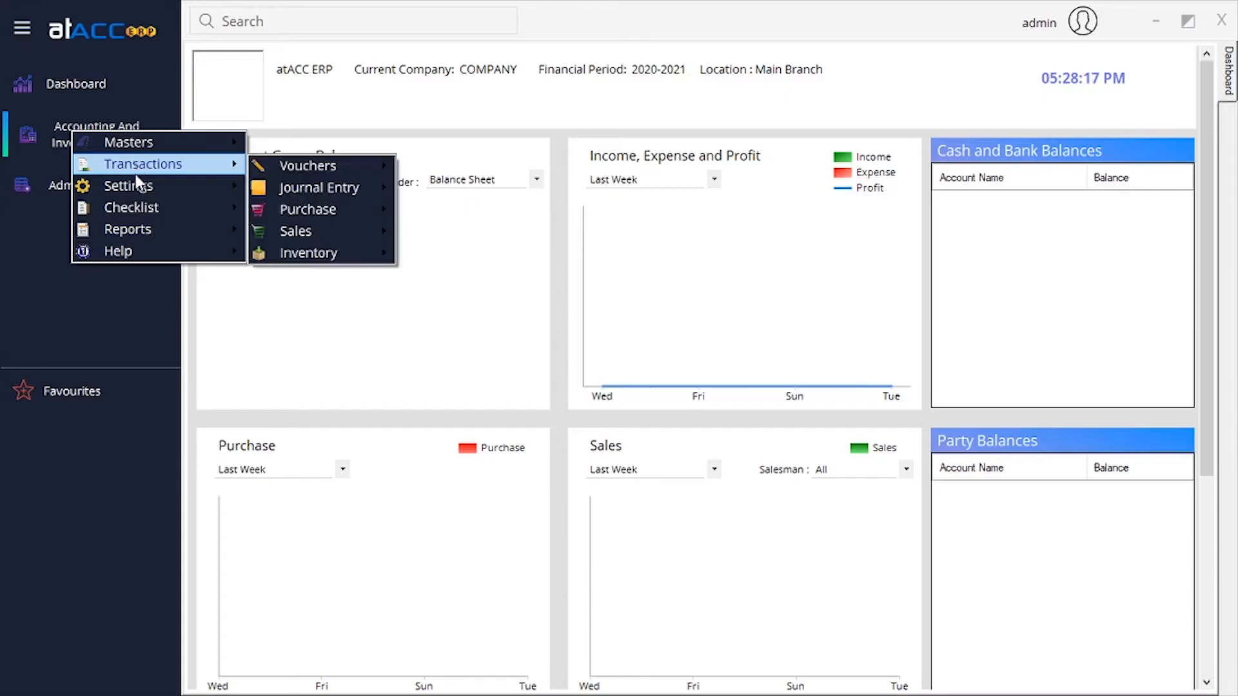
mouse_move(236, 185)
left_click(287, 188)
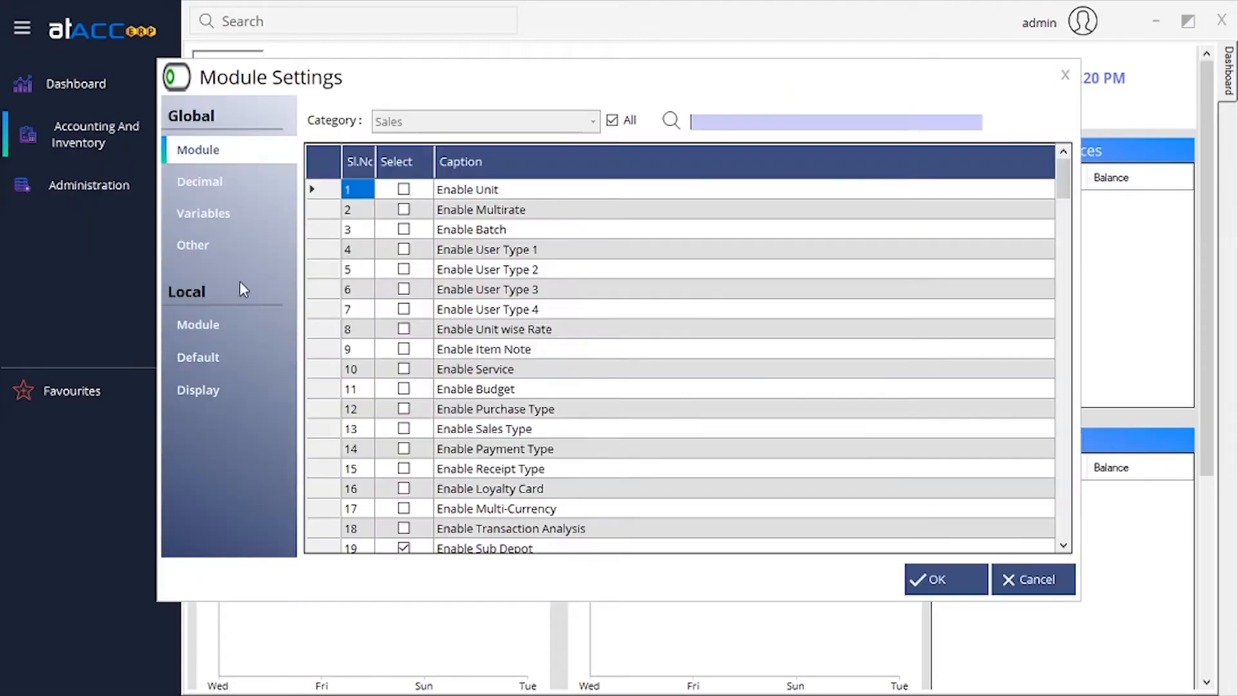
left_click(218, 359)
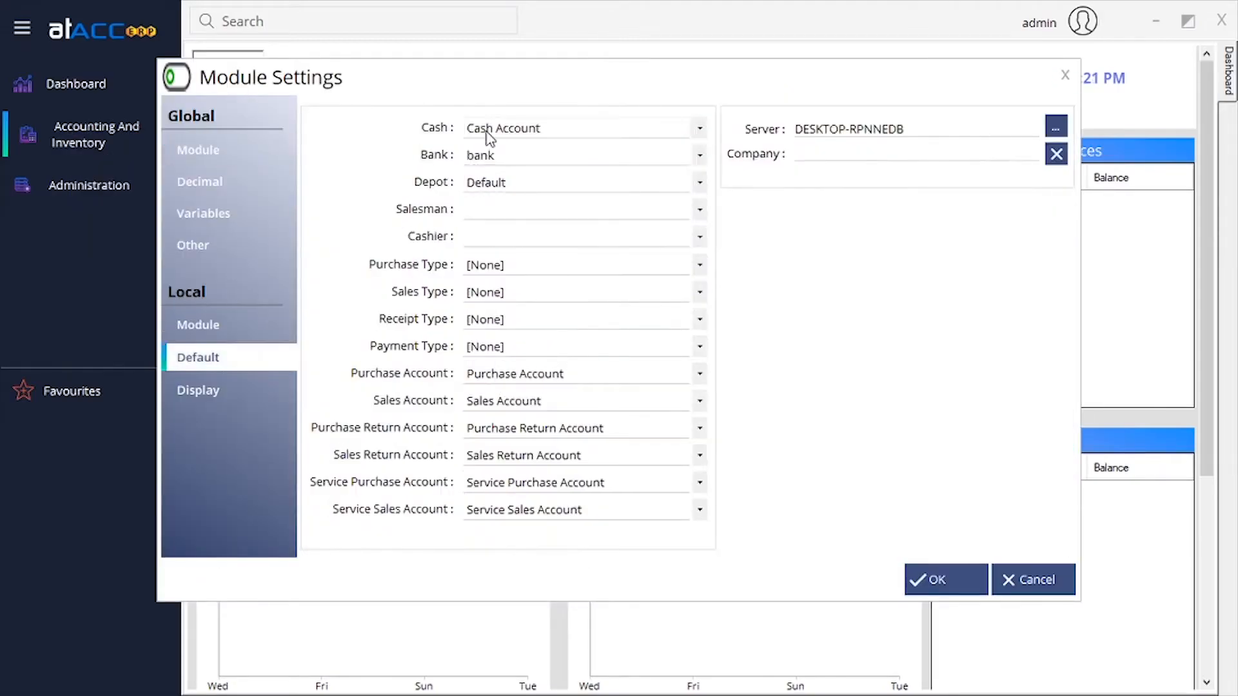
left_click(679, 208)
left_click(624, 233)
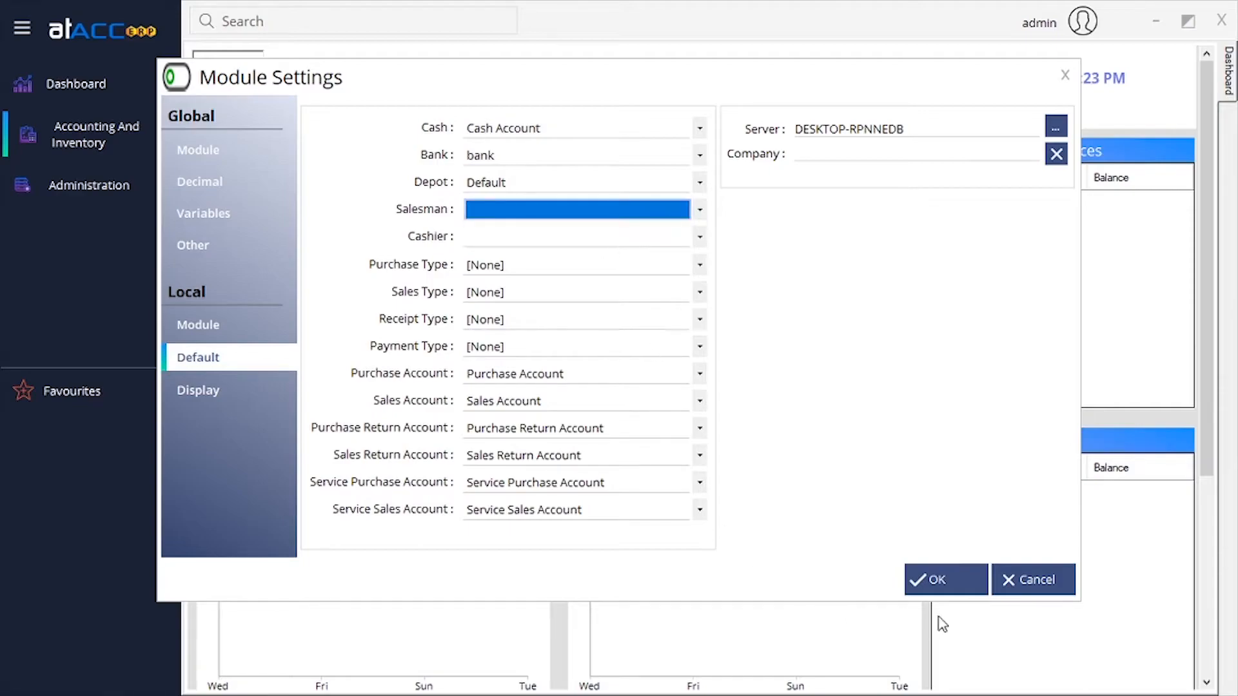
left_click(700, 210)
left_click(680, 221)
left_click(945, 580)
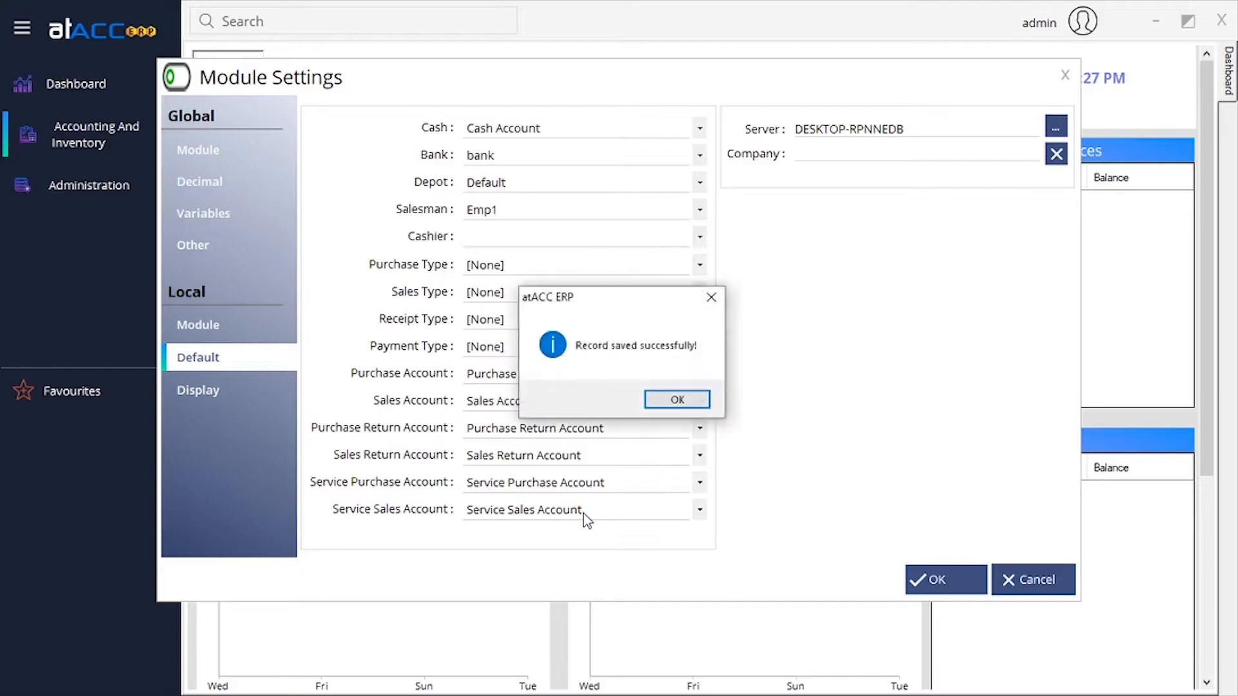
left_click(678, 400)
Reopen the sales POS screen and expand the bill's additional details to check the default salesman
left_click(119, 152)
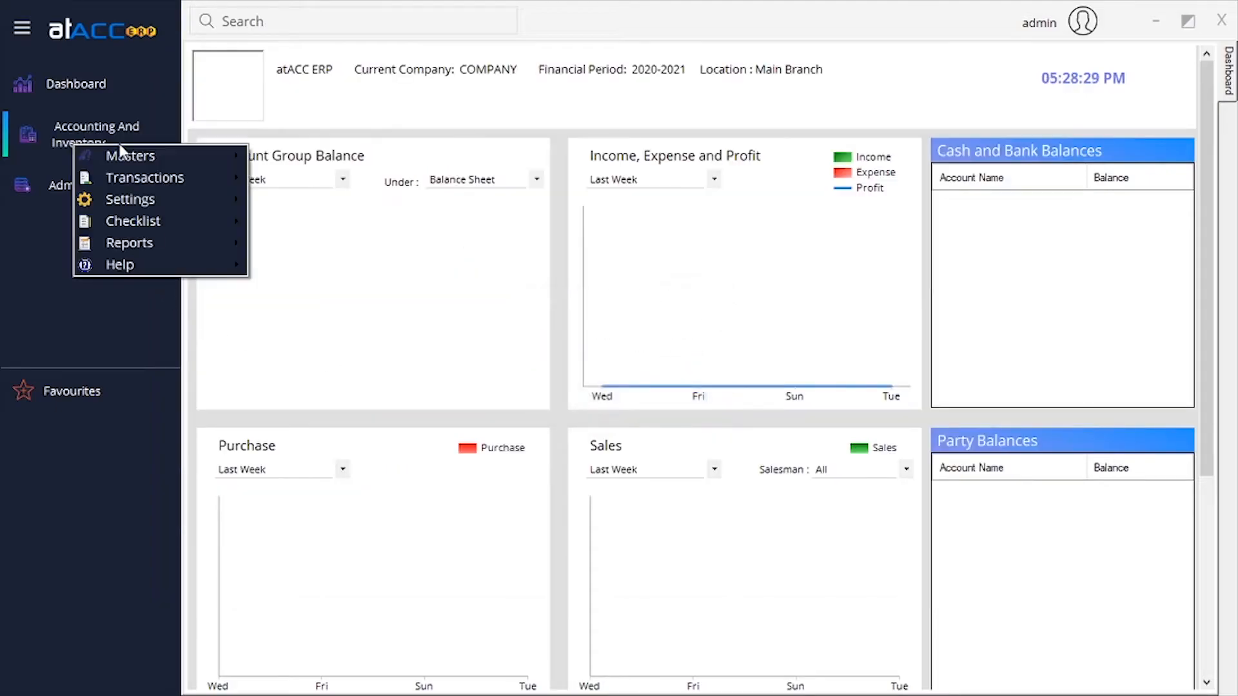
mouse_move(152, 176)
mouse_move(294, 245)
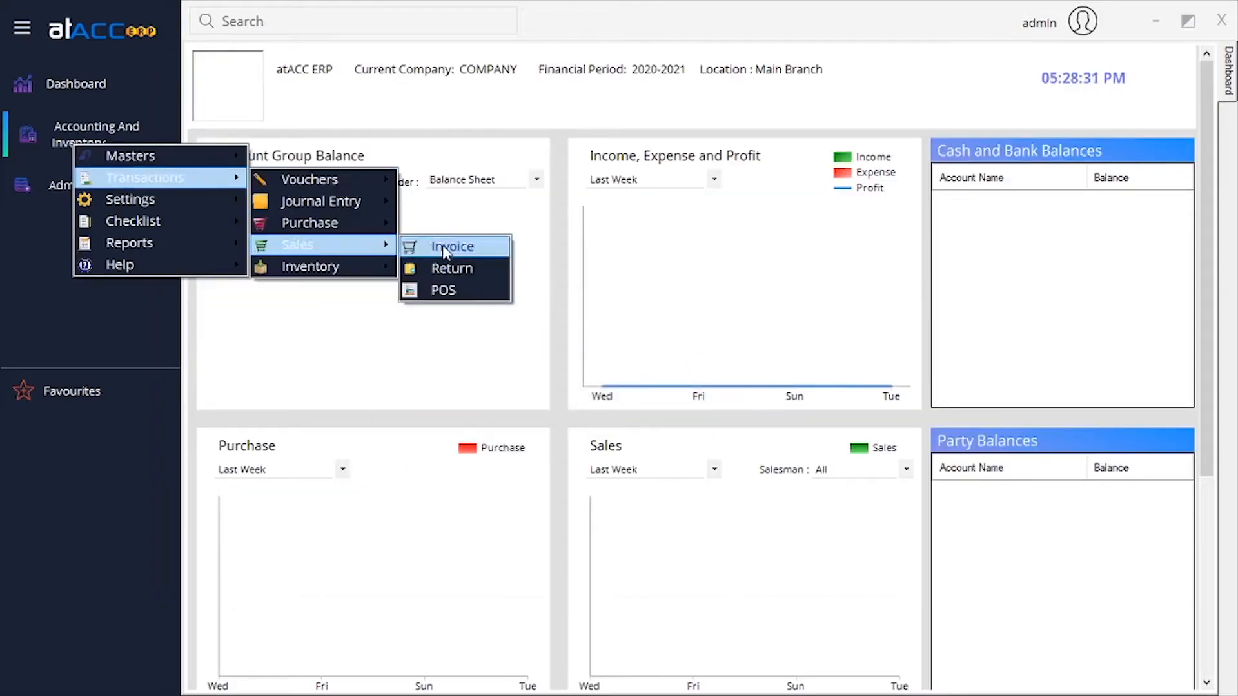
left_click(446, 291)
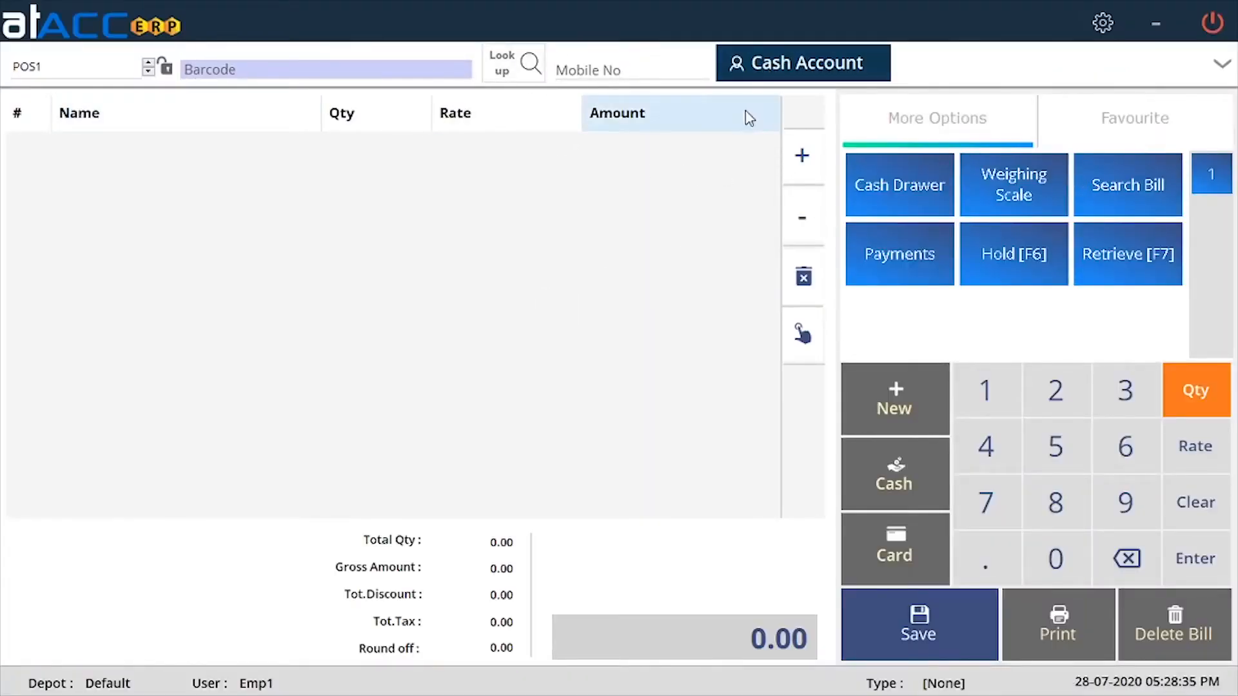
left_click(1223, 69)
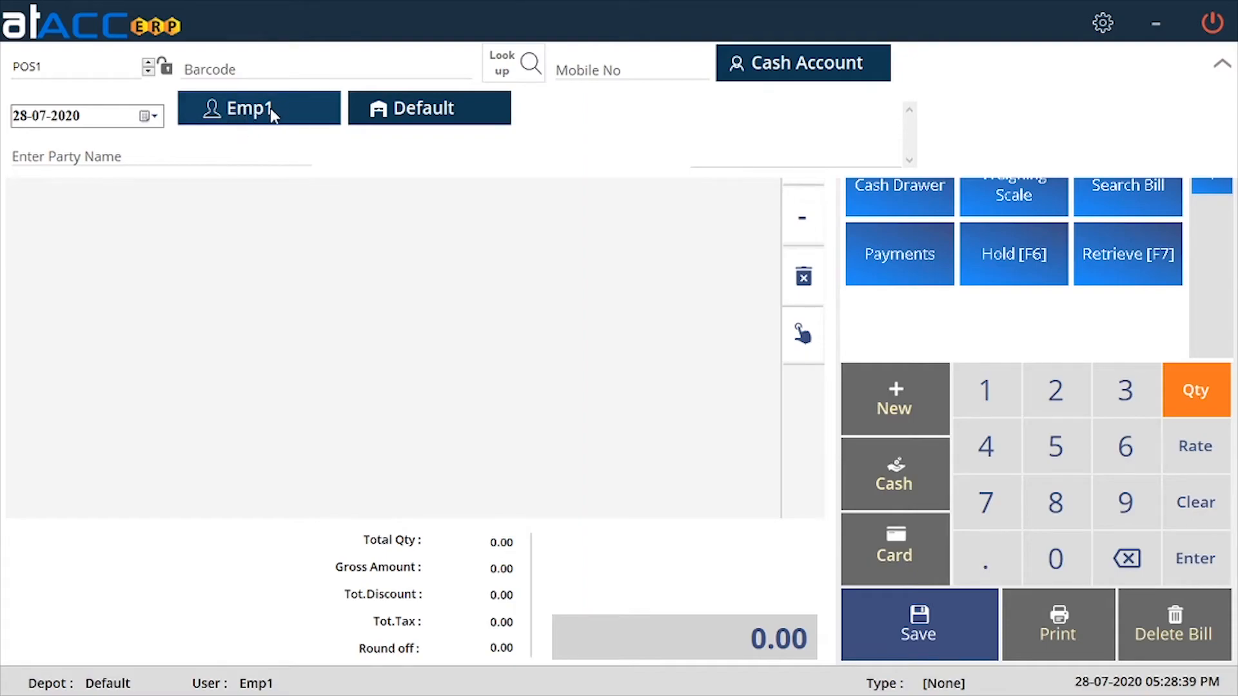
Look up product 1 and add it to the sales bill
left_click(523, 72)
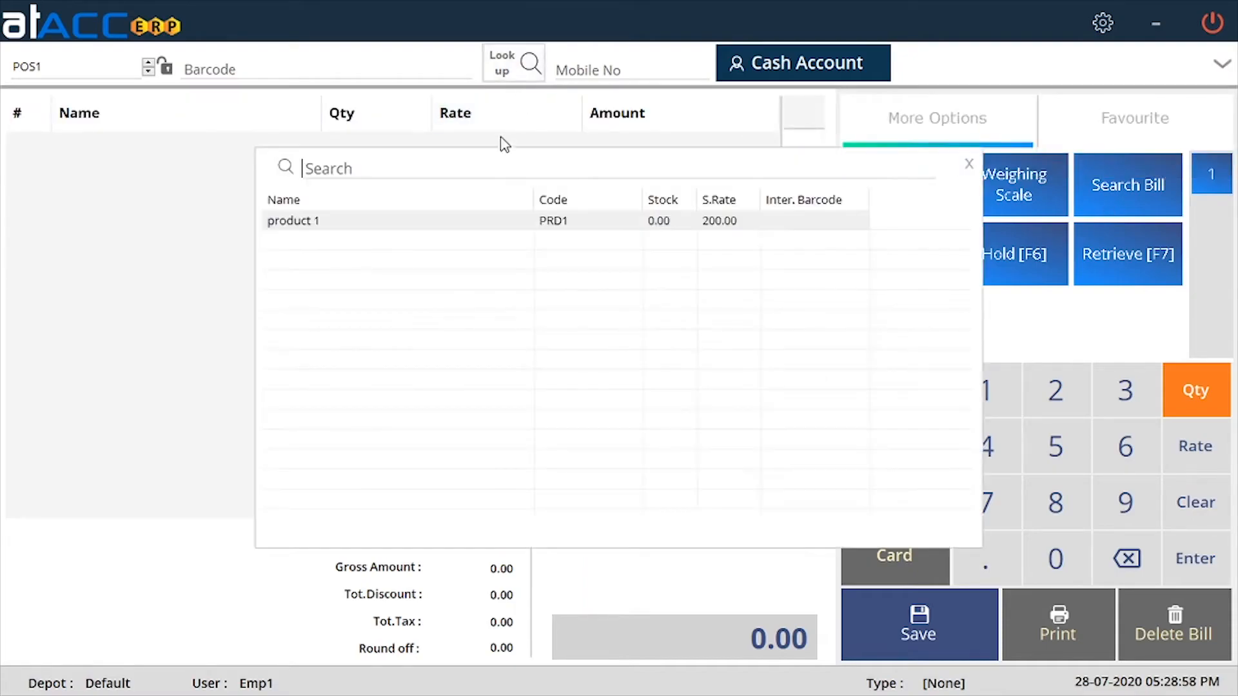
left_click(371, 221)
double_click(401, 223)
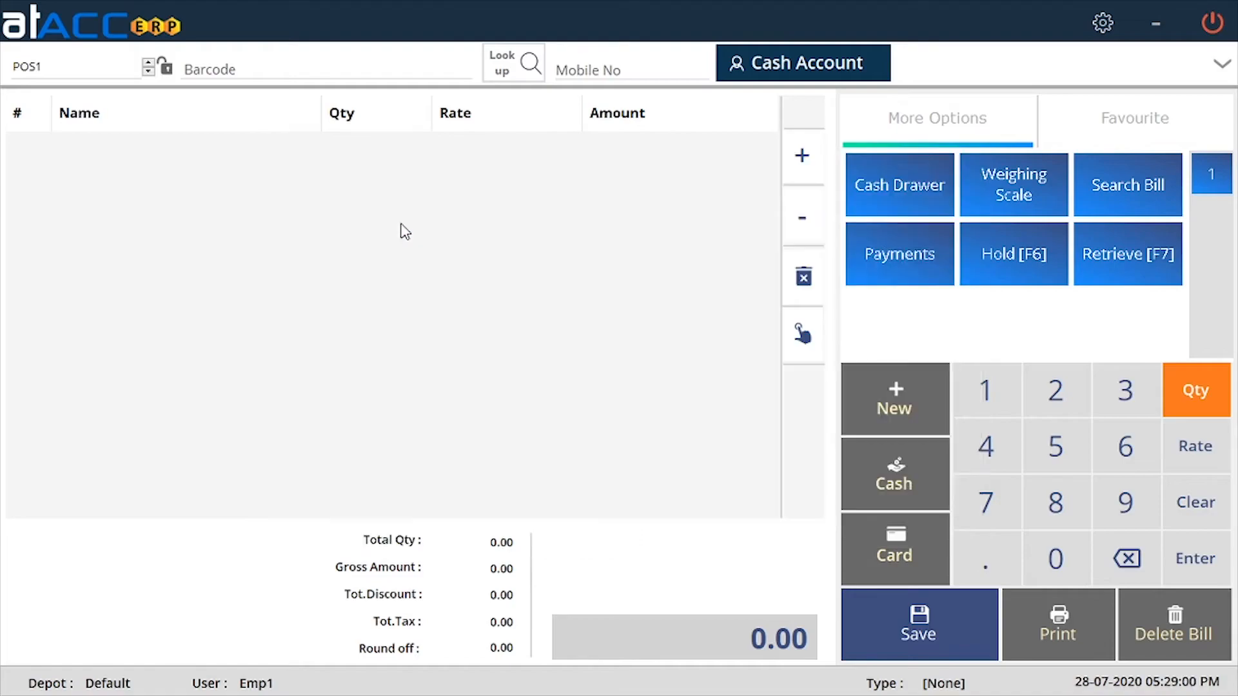
Review the Cash, Cheque and Credit Card entry forms in Payments and the bill's direct cash payment form, cancelling each without recording a payment
left_click(912, 246)
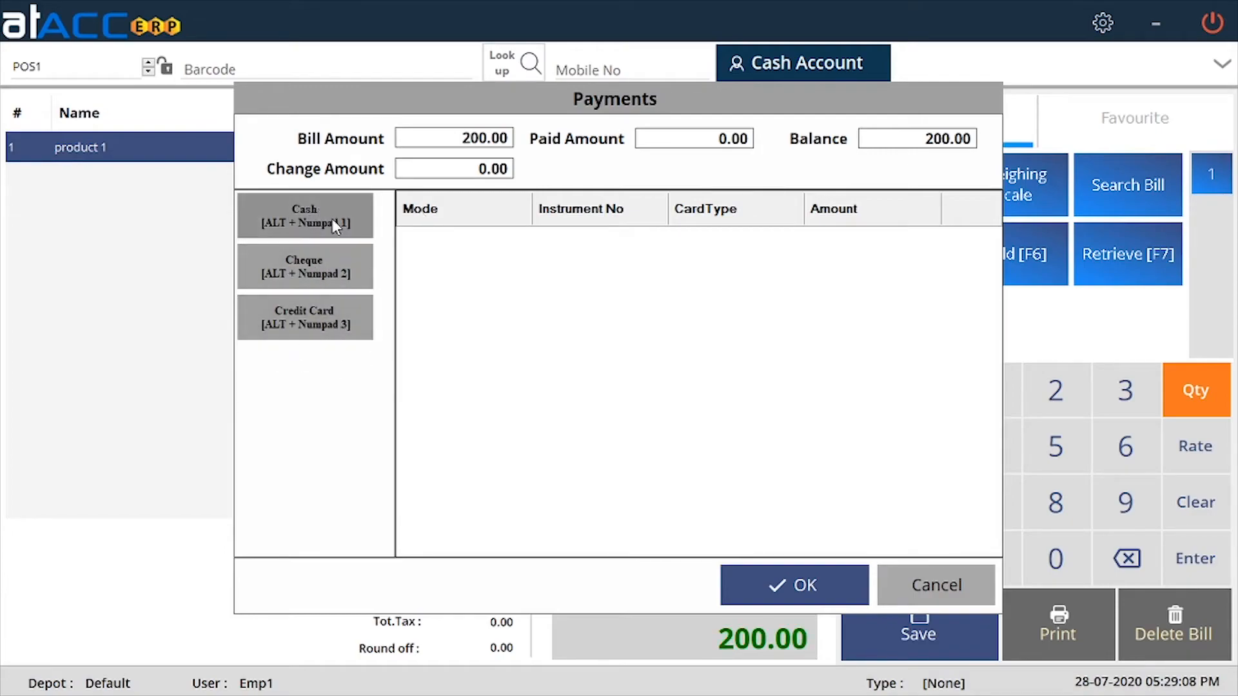
left_click(313, 213)
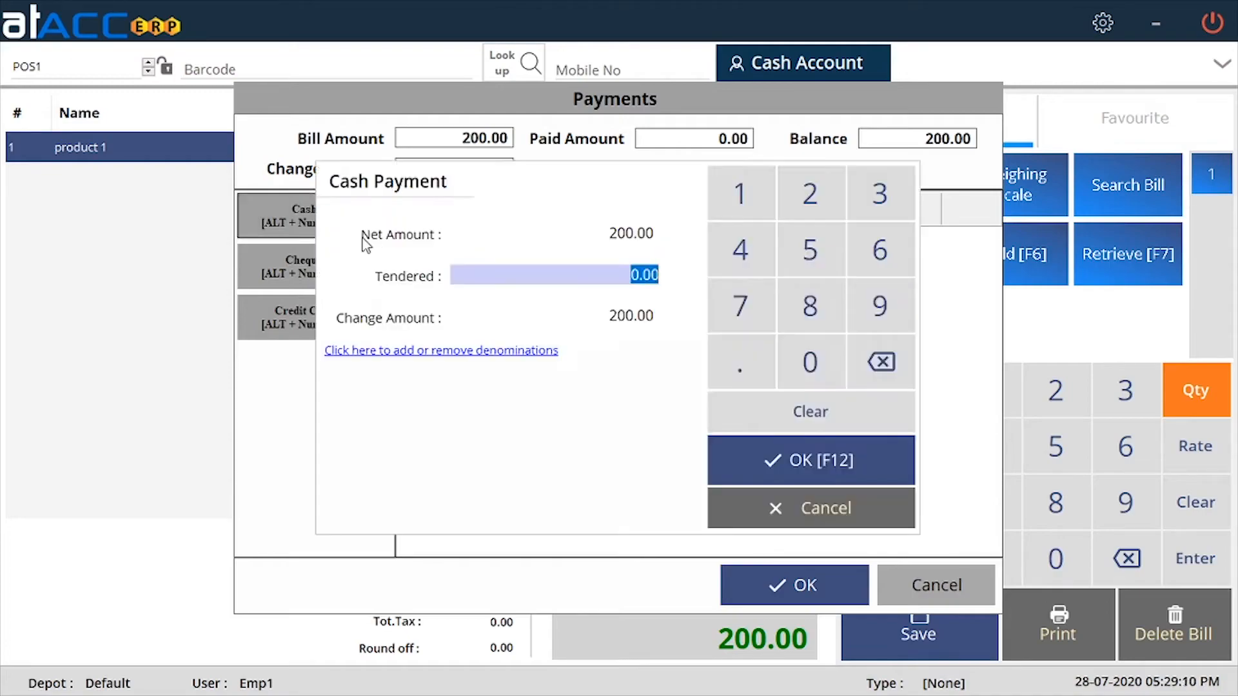
left_click(790, 503)
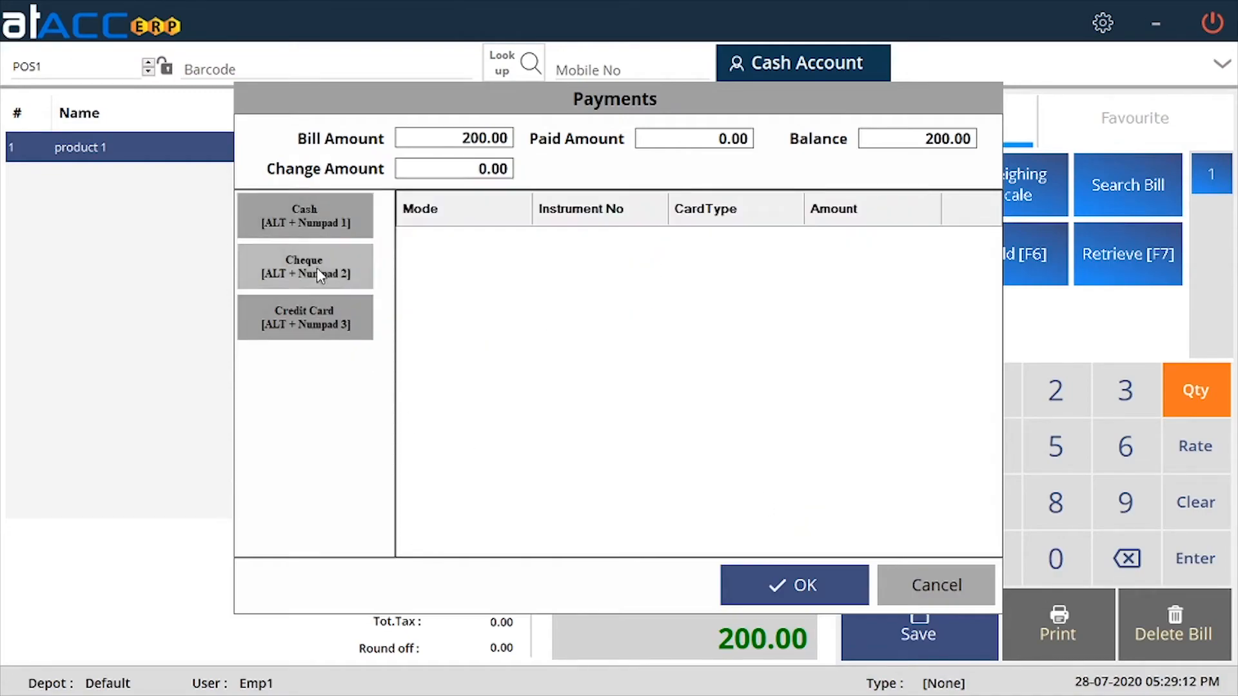
left_click(300, 267)
left_click(790, 507)
left_click(361, 322)
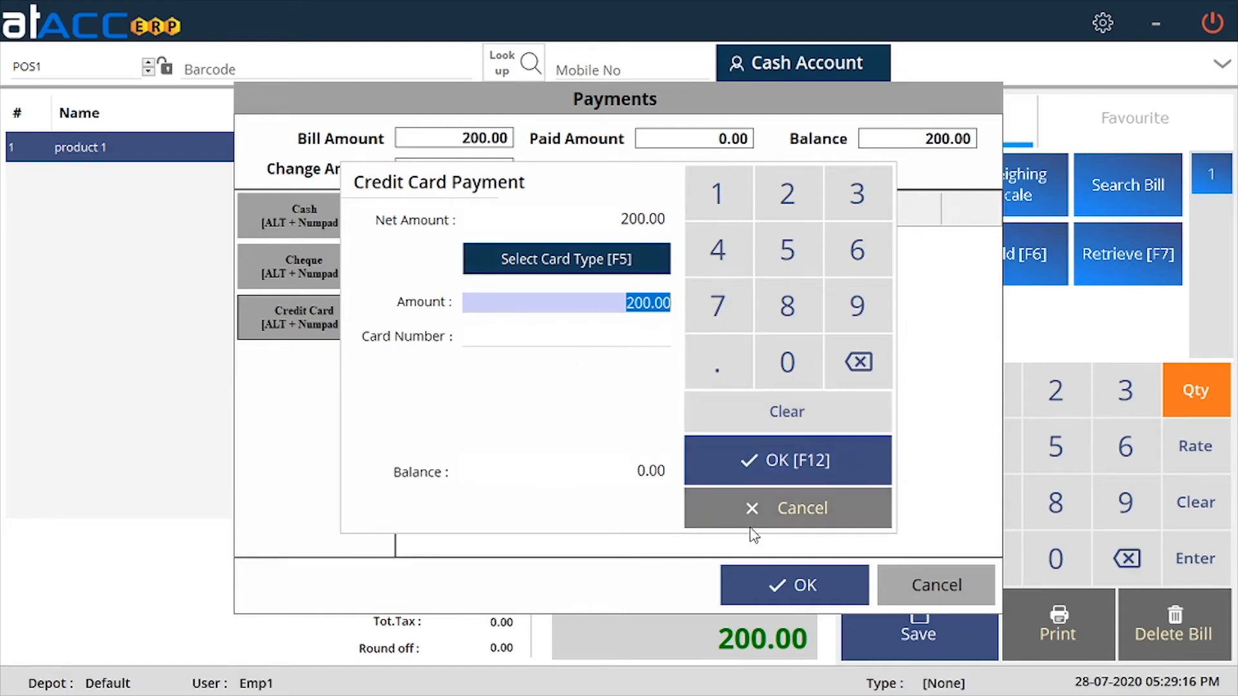
left_click(750, 519)
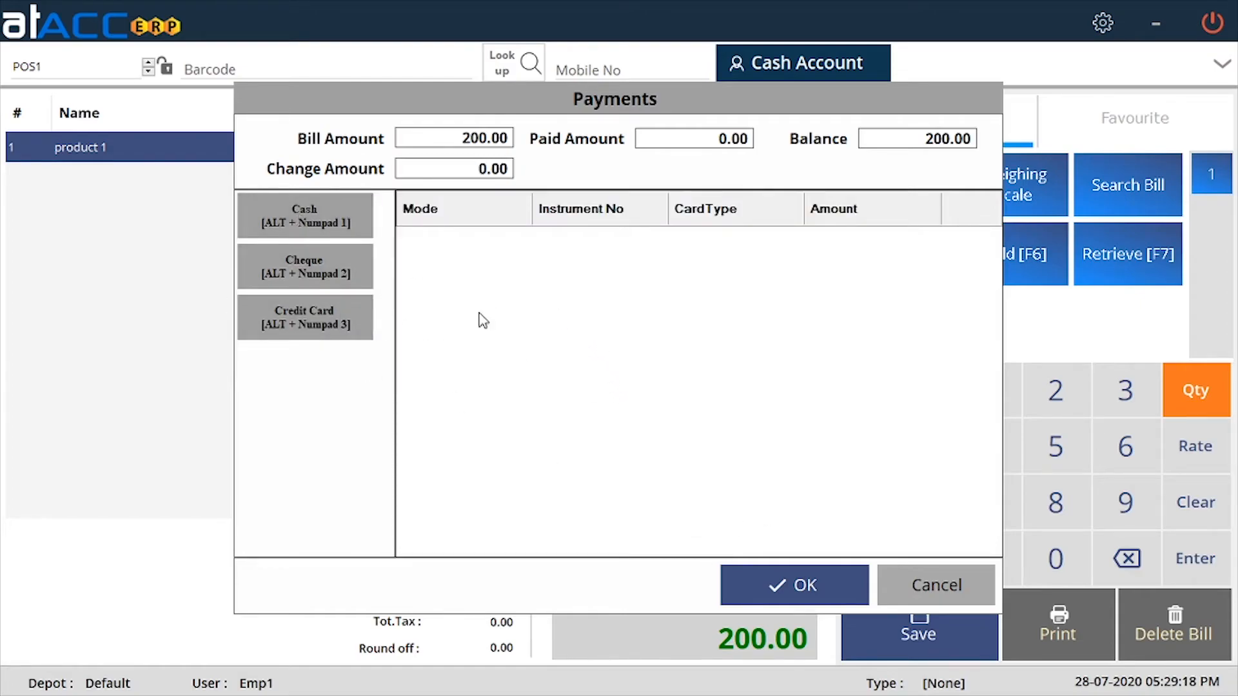
left_click(924, 588)
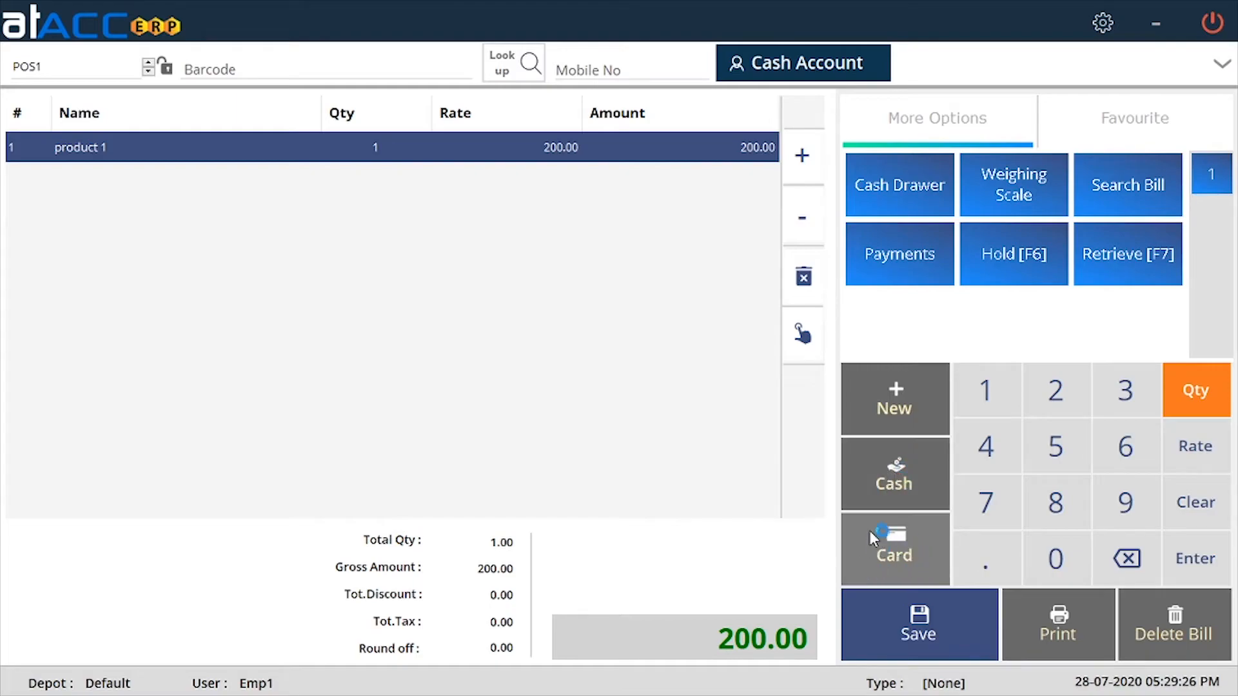
left_click(893, 474)
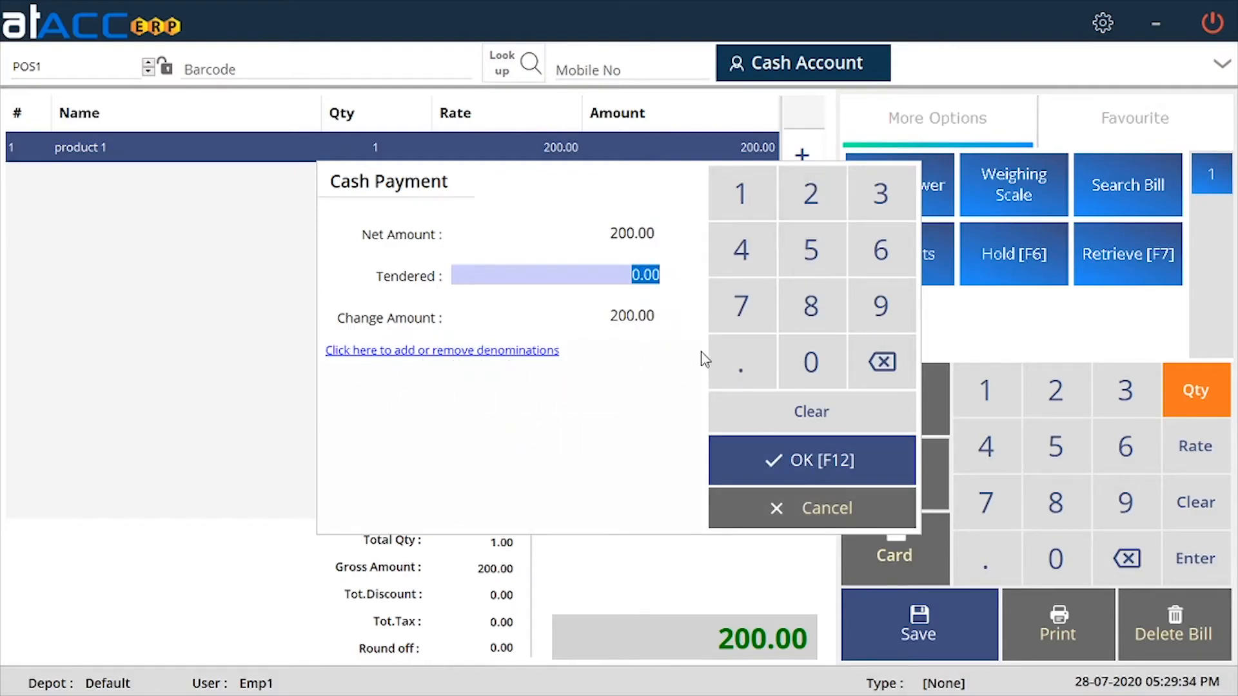
left_click(795, 512)
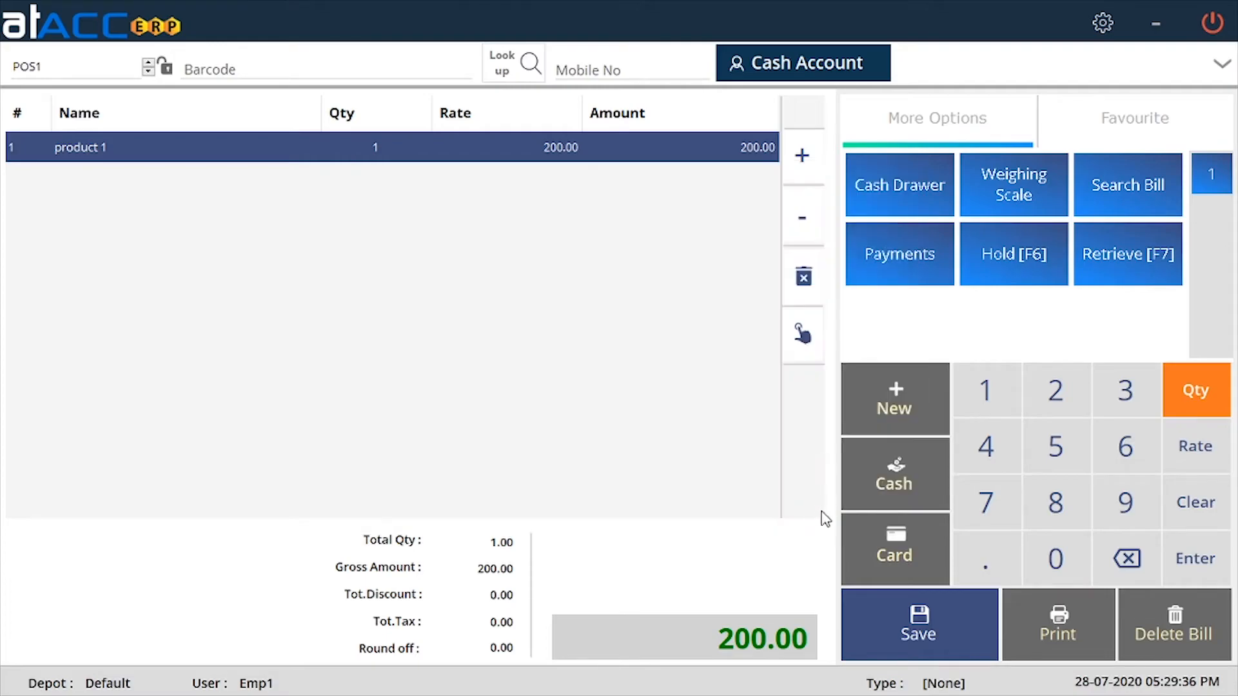
Pay the 200.00 bill by Master Card, entering the card number and confirming the payment summary
left_click(907, 560)
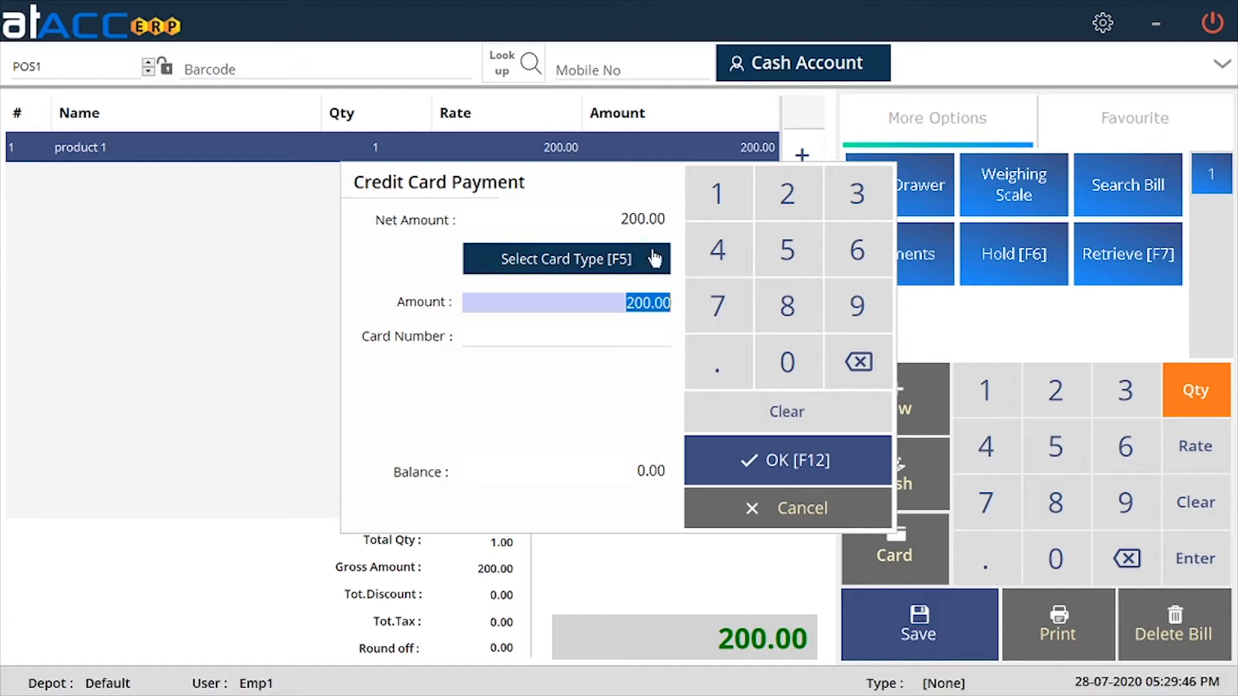
left_click(610, 274)
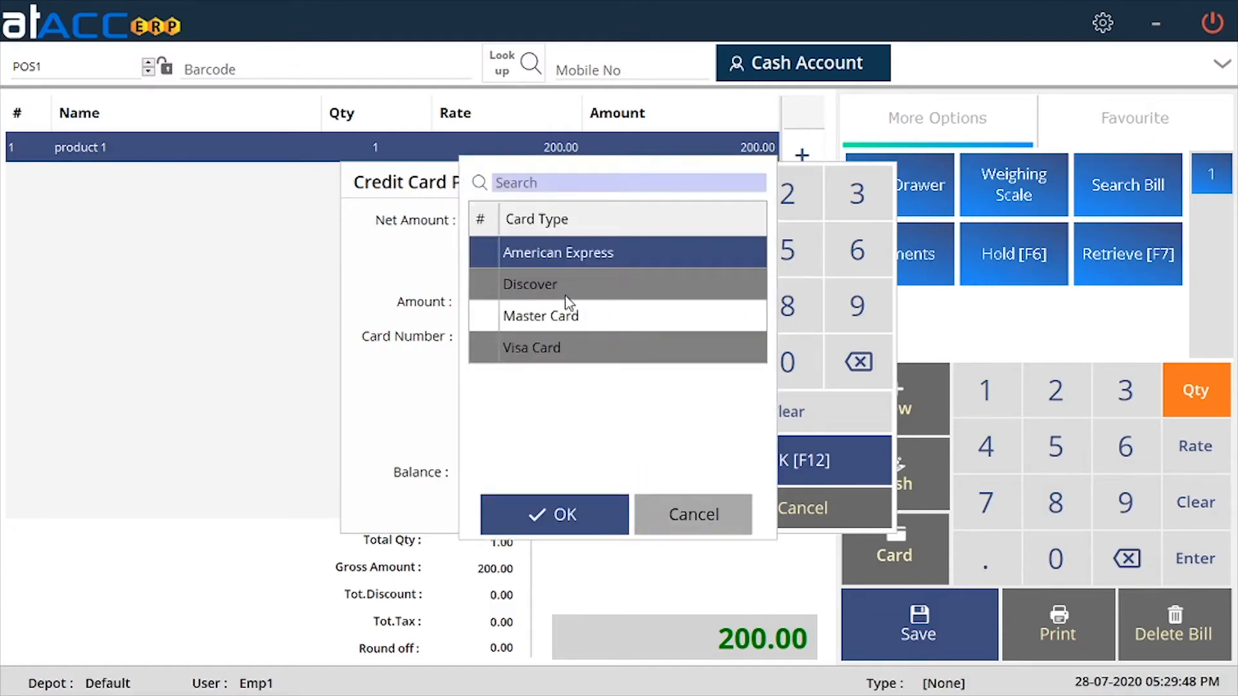
left_click(583, 318)
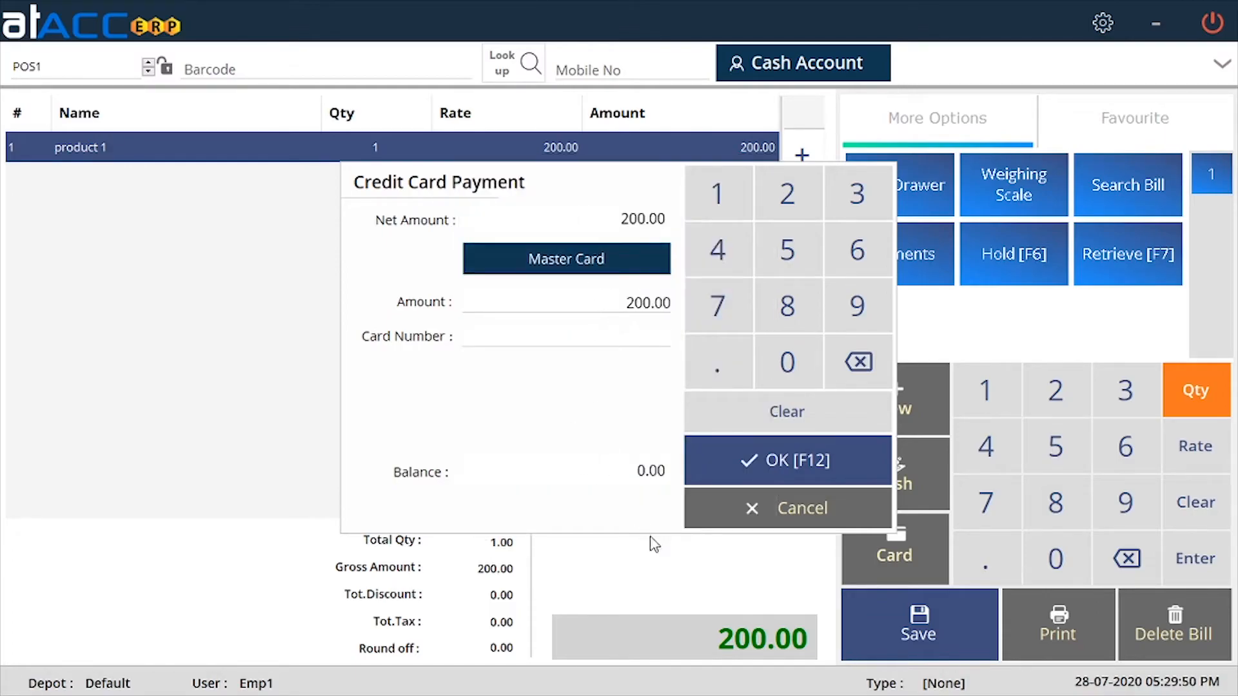
left_click(754, 476)
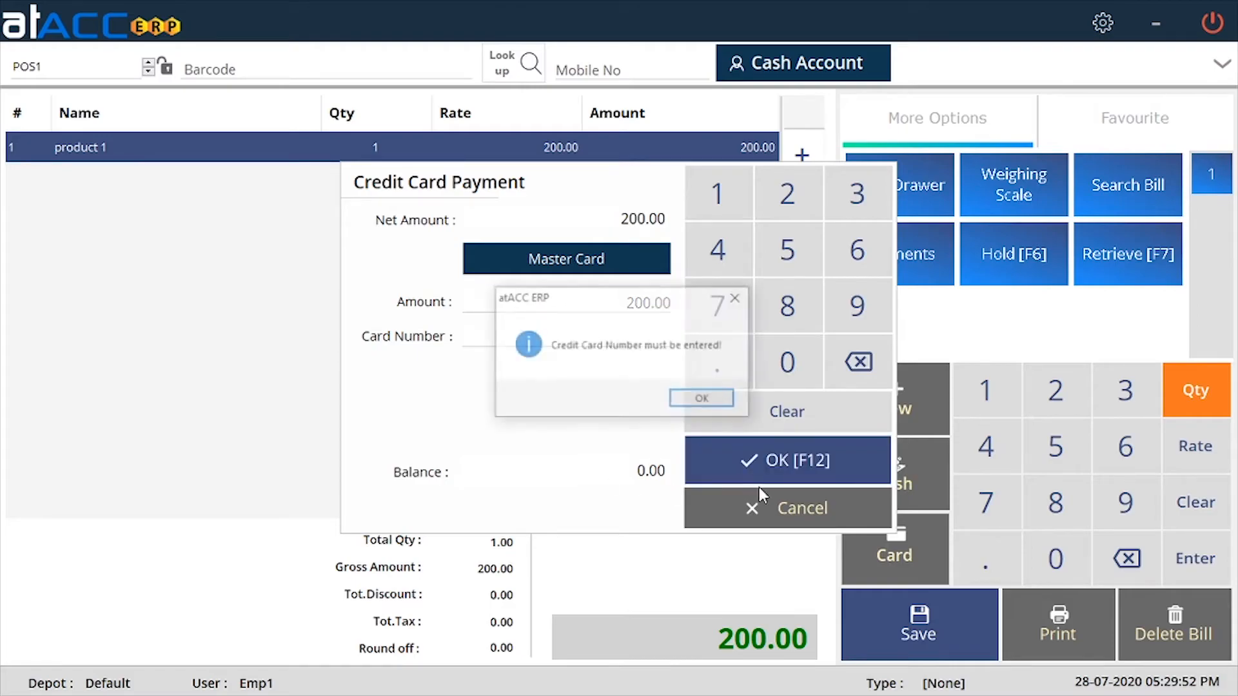
left_click(699, 400)
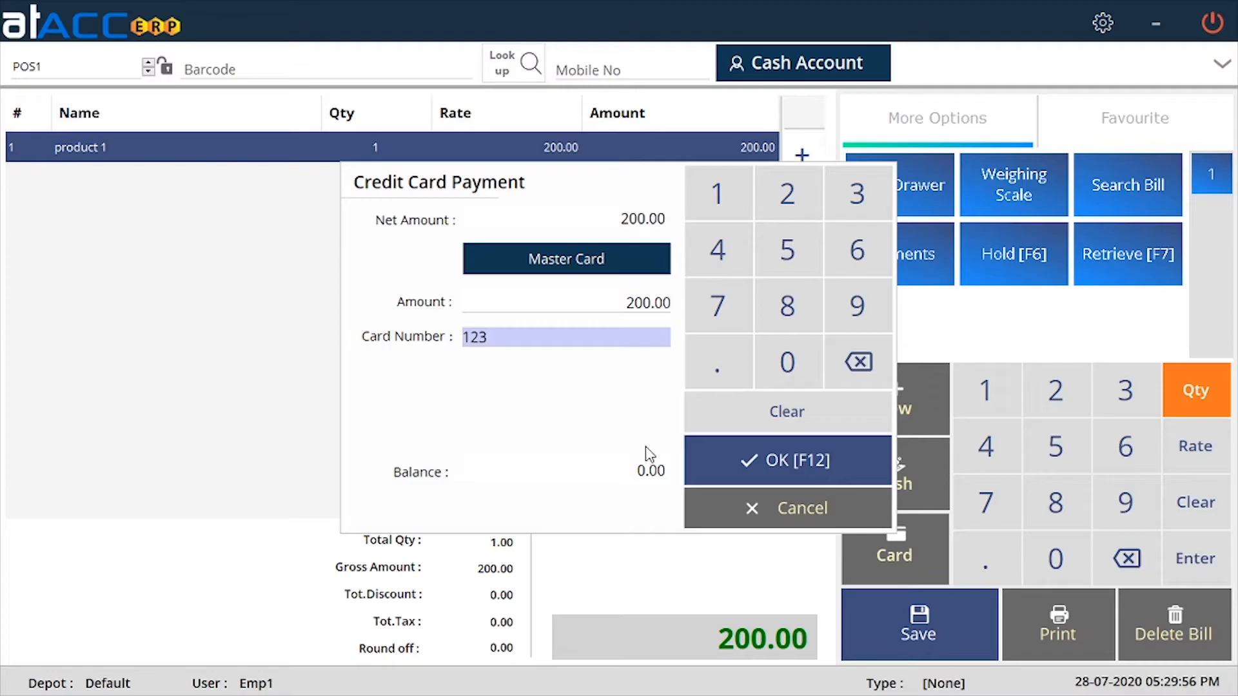
left_click(737, 470)
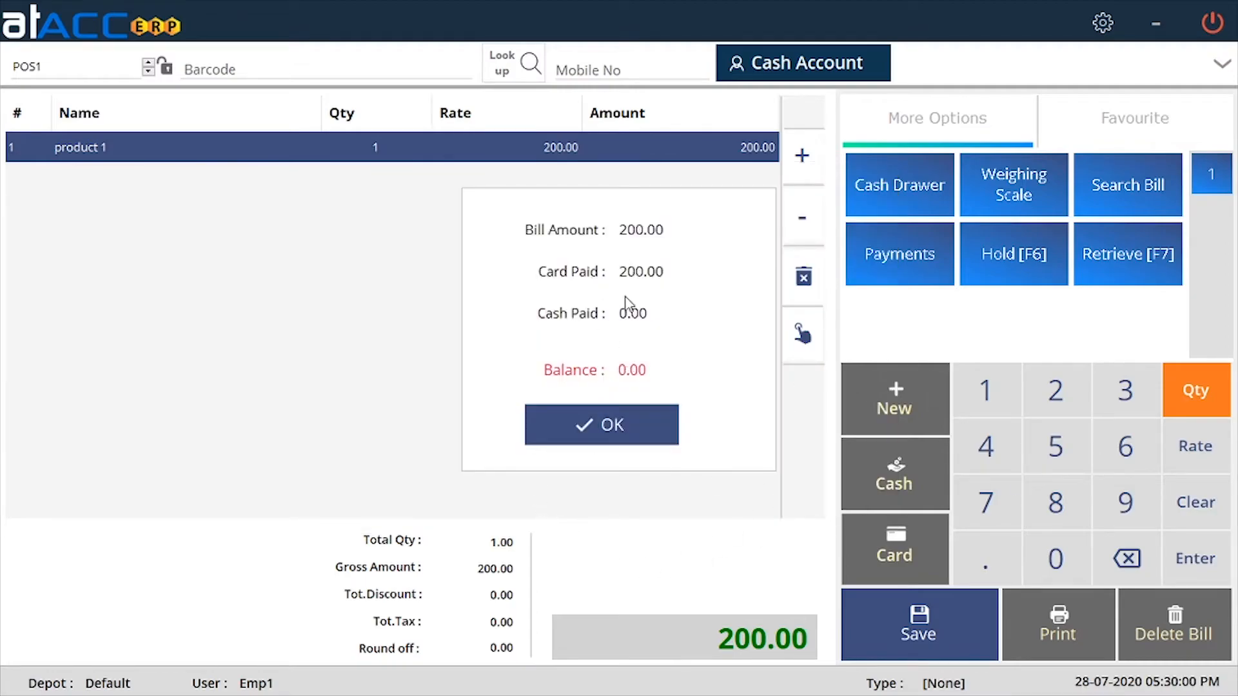
left_click(618, 424)
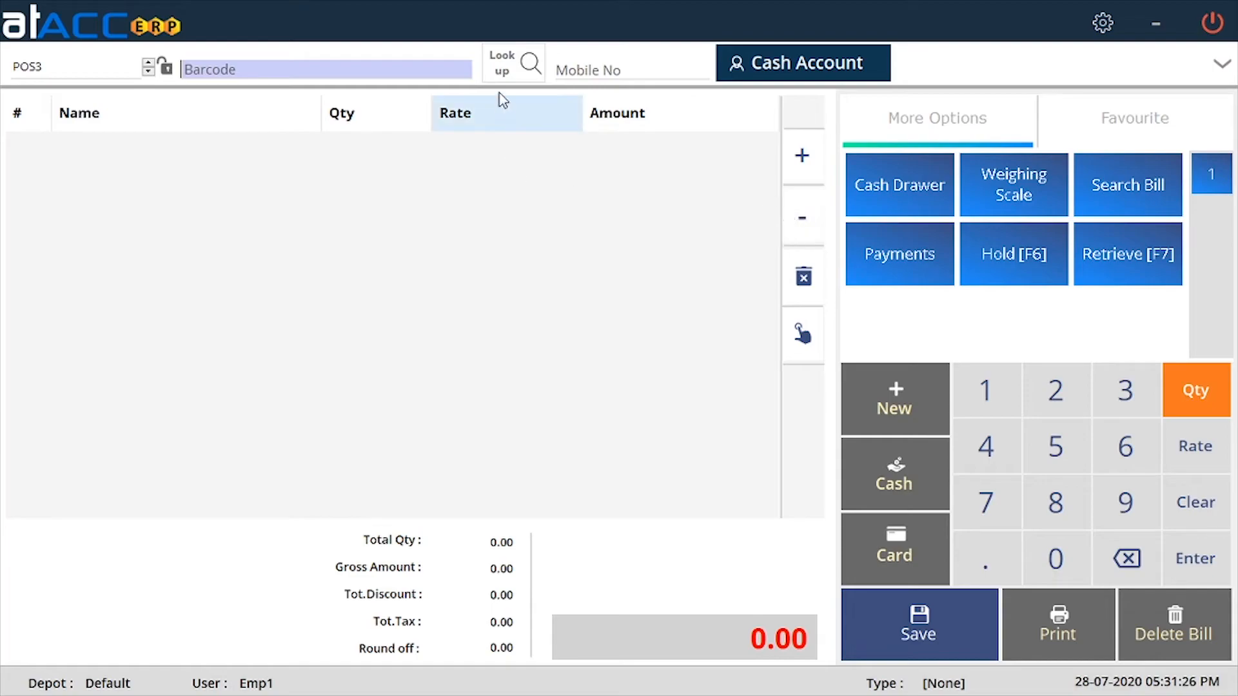
Add product 1 to the new bill twice as separate lines and put the bill on hold
left_click(510, 72)
double_click(367, 224)
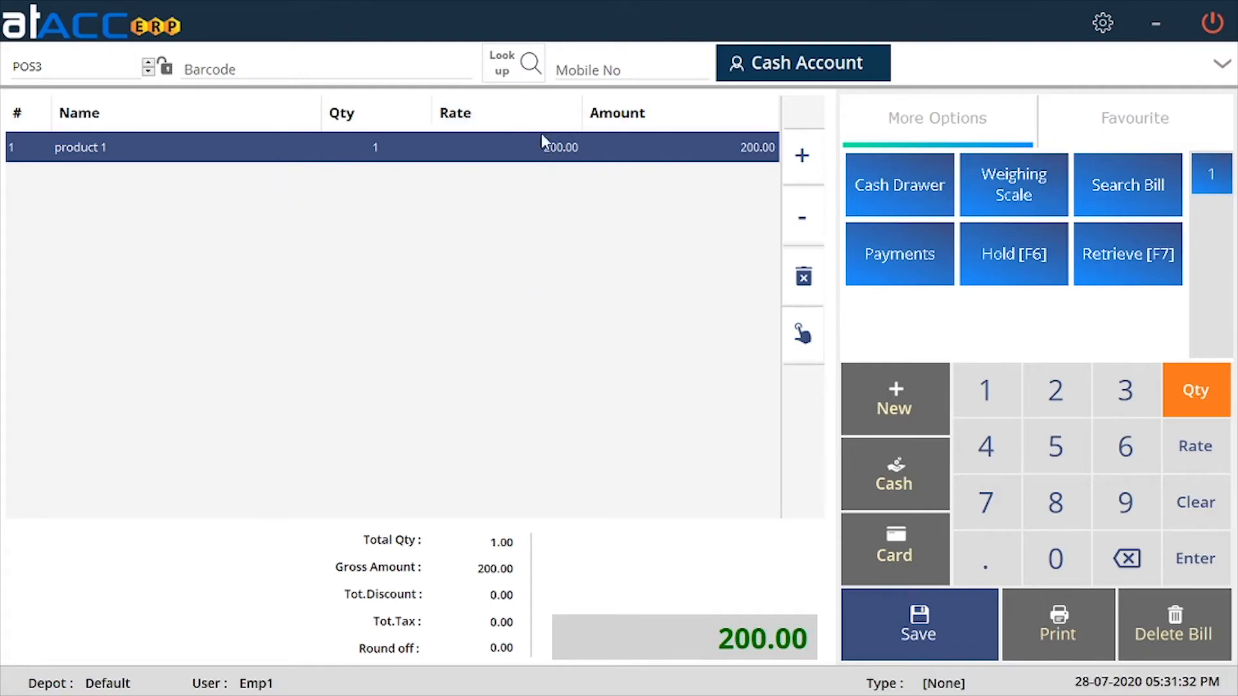
left_click(530, 64)
double_click(556, 220)
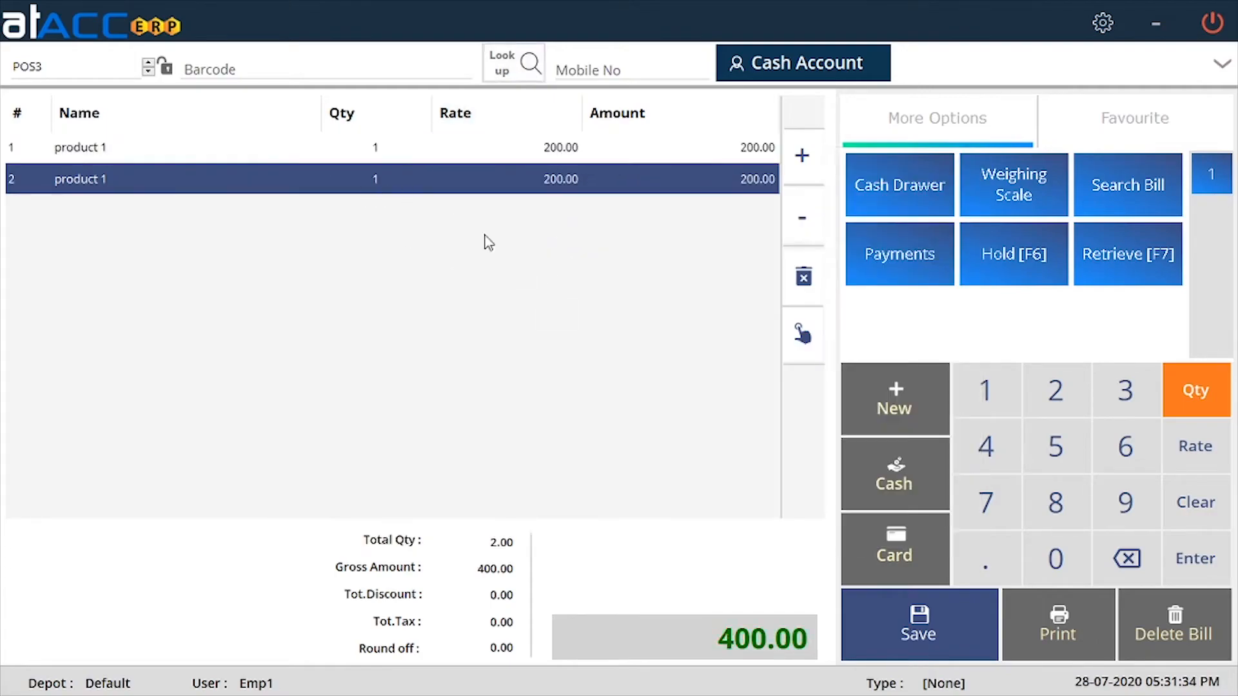
left_click(1030, 266)
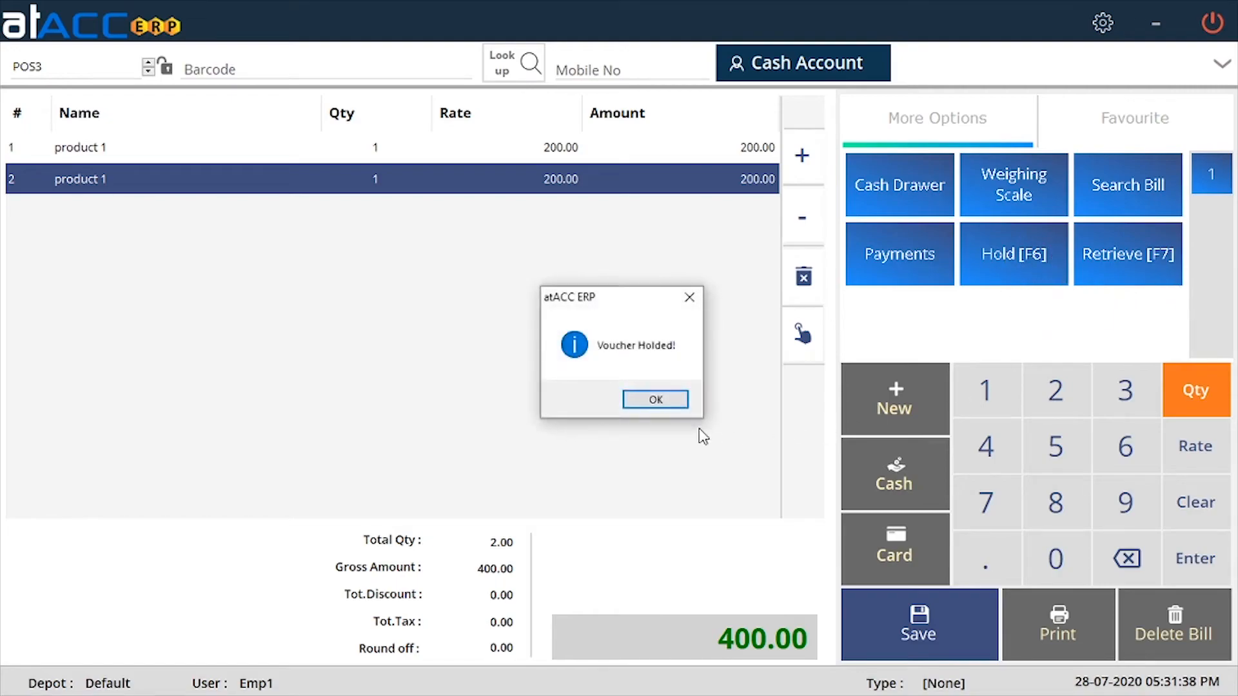
left_click(672, 405)
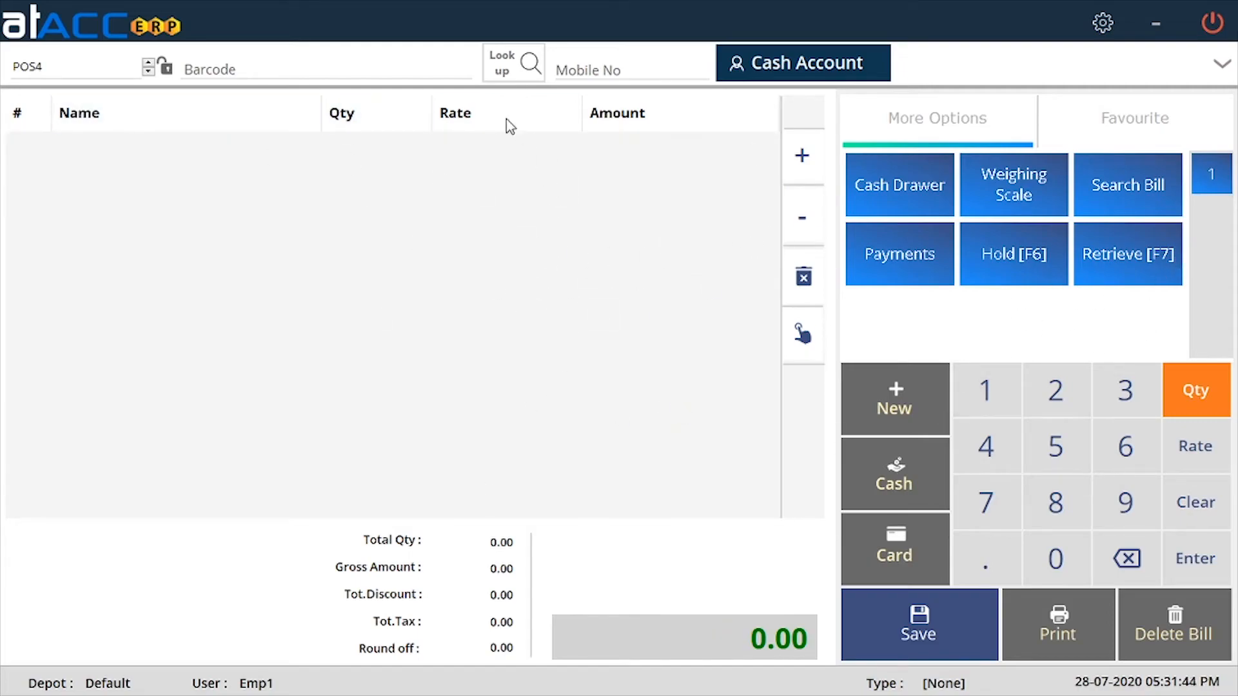
Add product 1 to another bill, raise its quantity to 4, and put the bill on hold
left_click(524, 68)
left_click(581, 218)
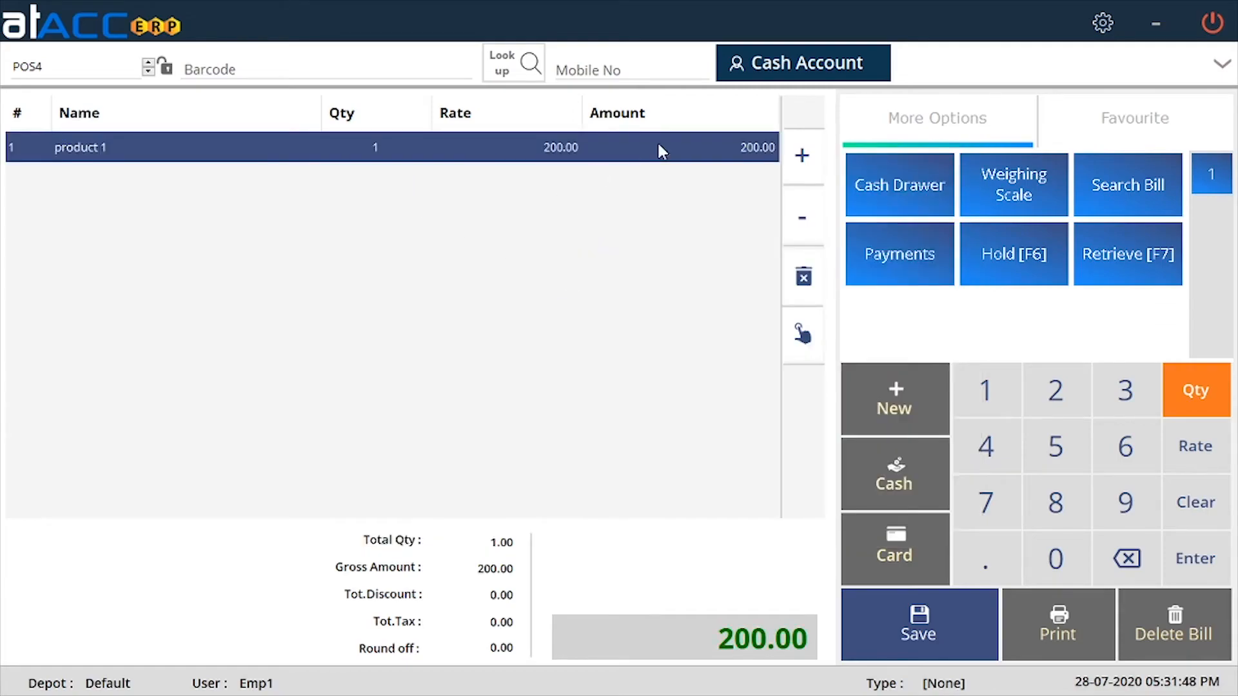
left_click(802, 156)
left_click(803, 156)
left_click(802, 156)
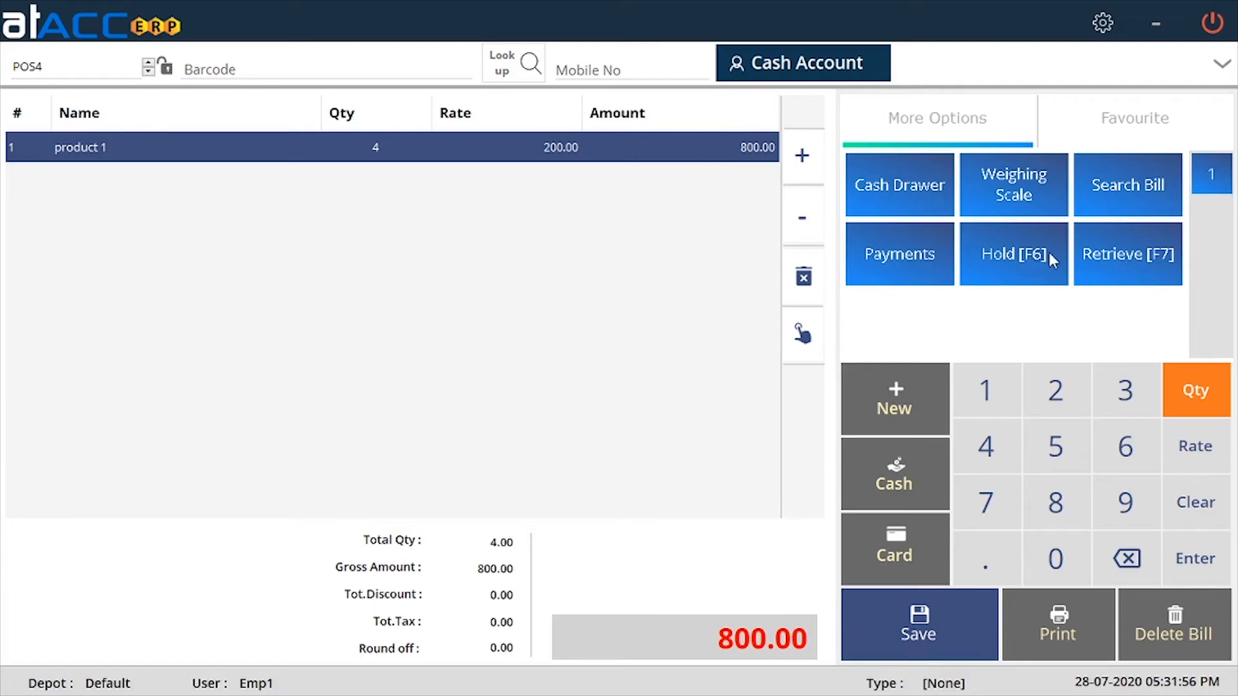
left_click(1032, 266)
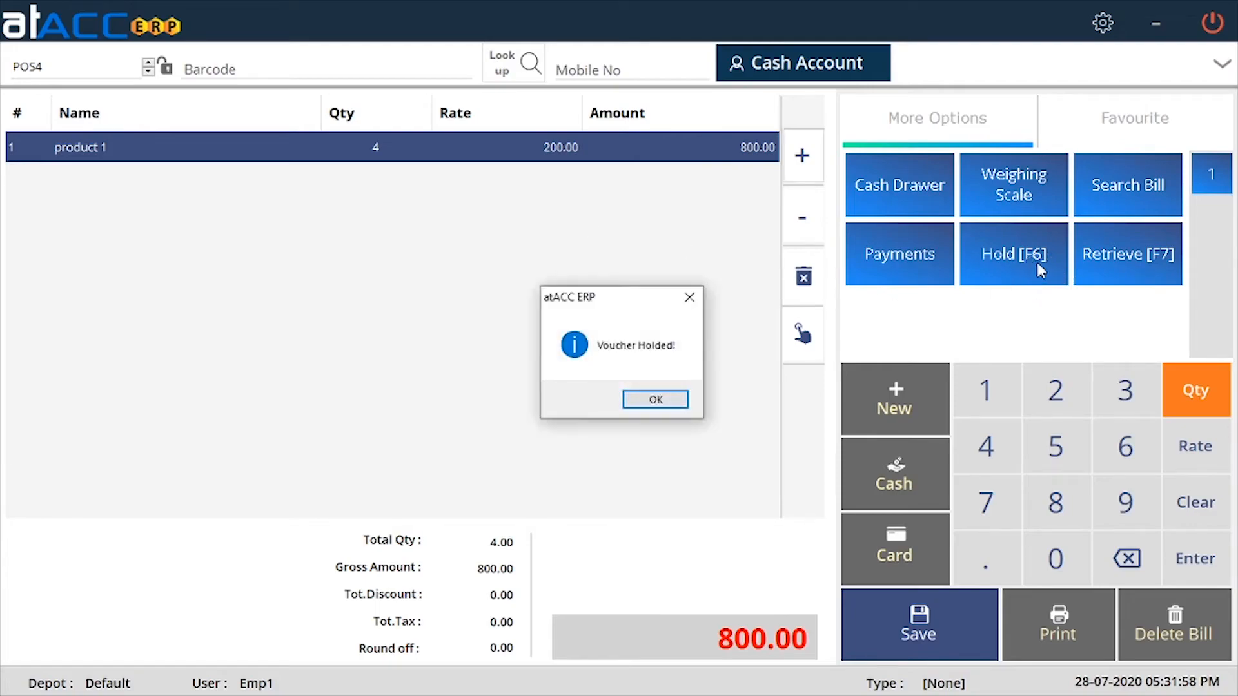
left_click(648, 400)
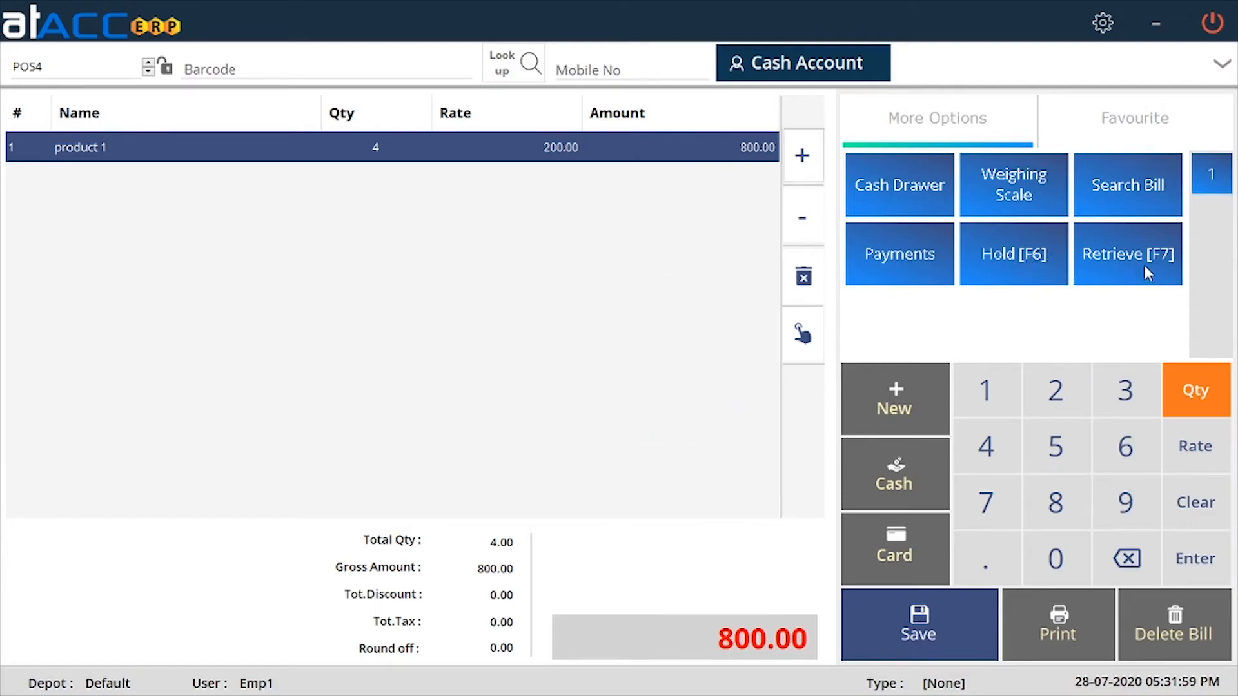
Retrieve the held bill POS3, save it, and confirm the cash payment summary
left_click(1102, 207)
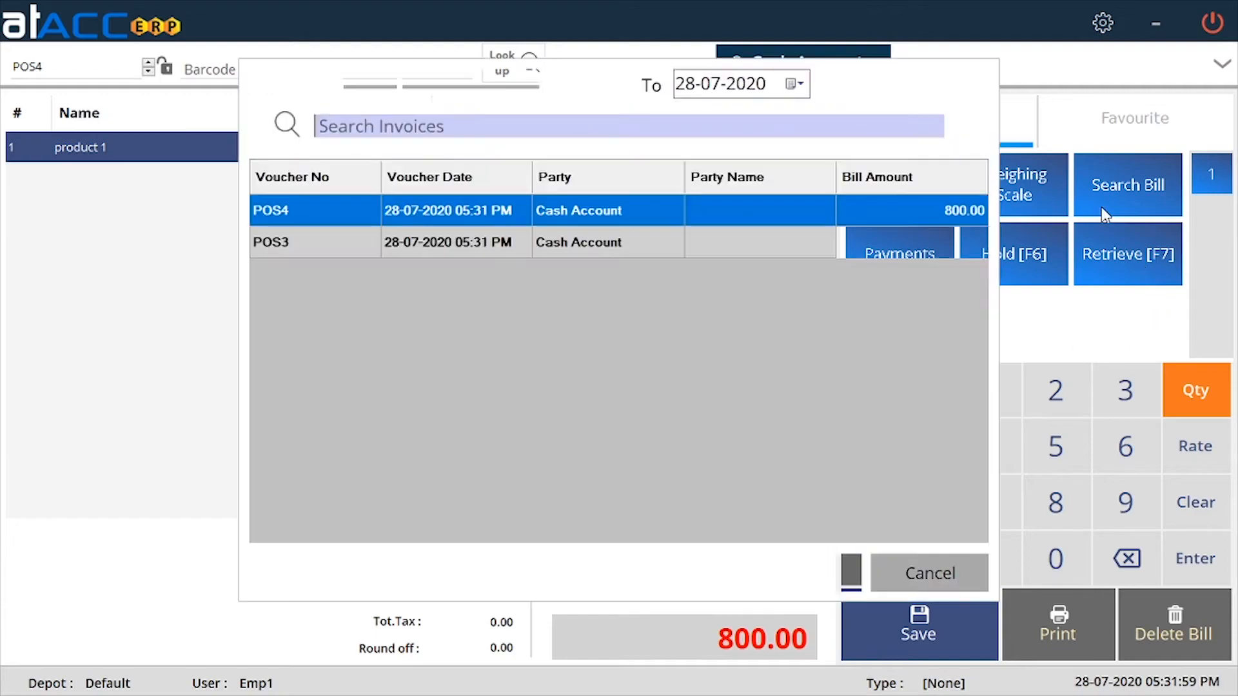
left_click(326, 245)
left_click(326, 223)
double_click(326, 239)
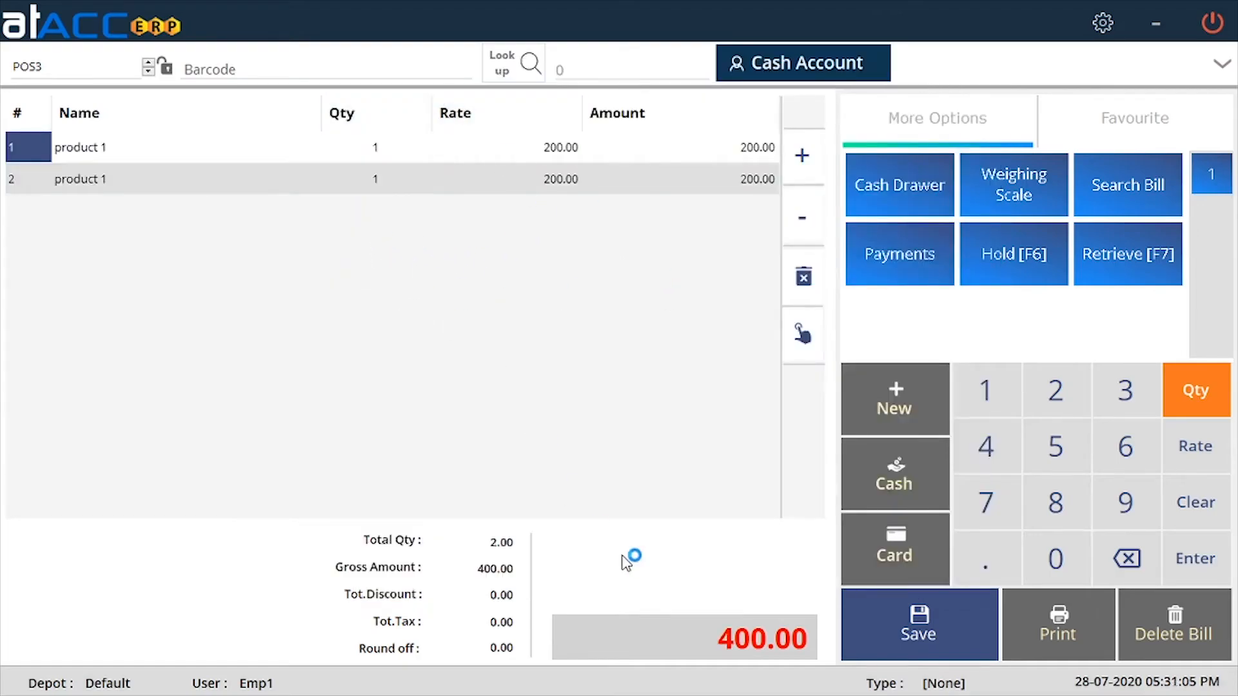
left_click(925, 617)
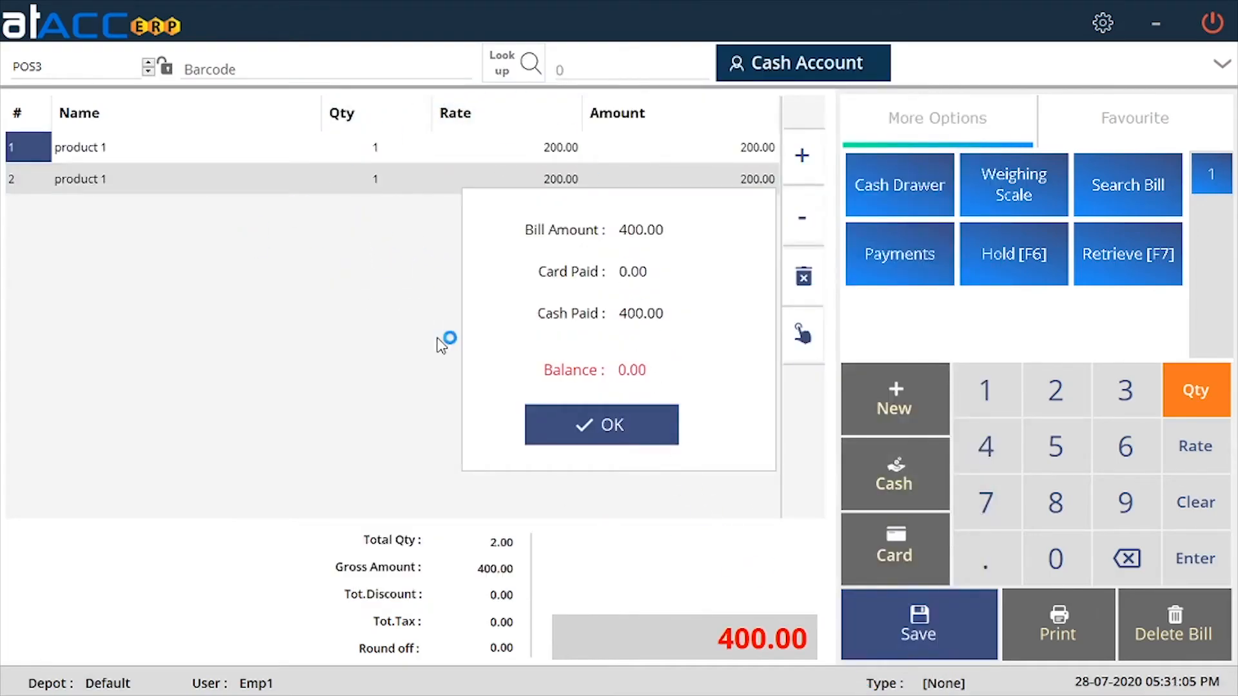
left_click(592, 424)
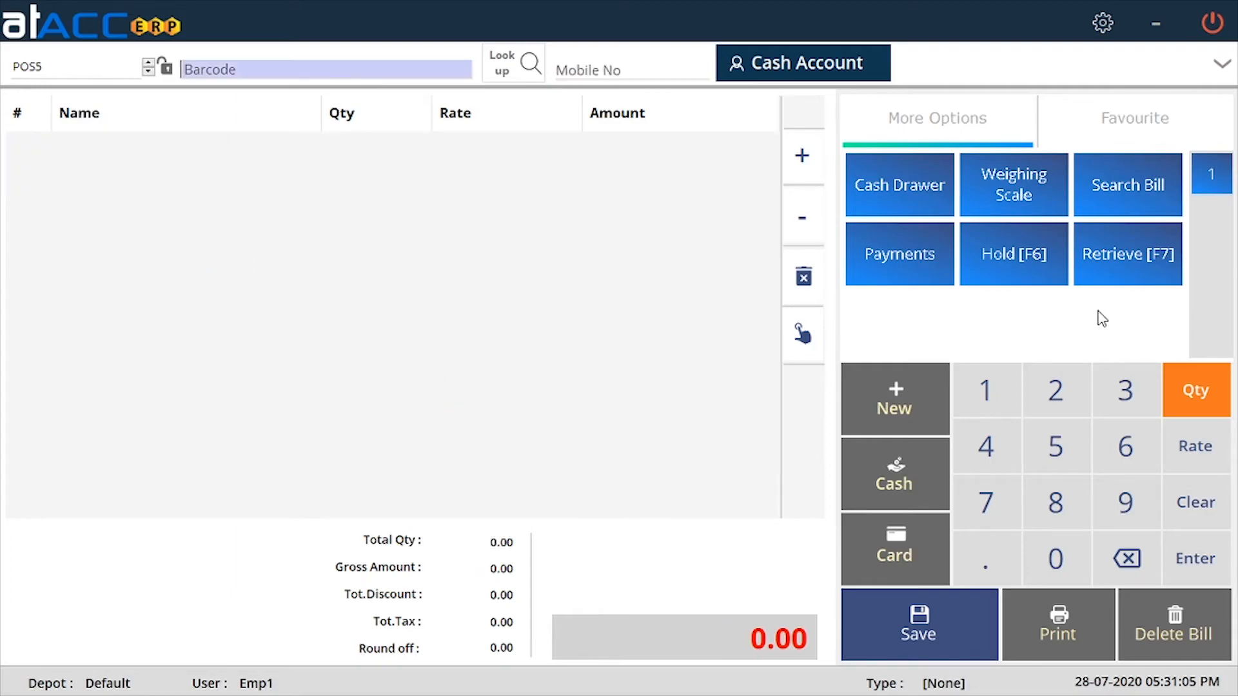
Retrieve the held bill POS4, increase product 1's quantity by two, save the bill, and confirm the payment summary
left_click(1097, 242)
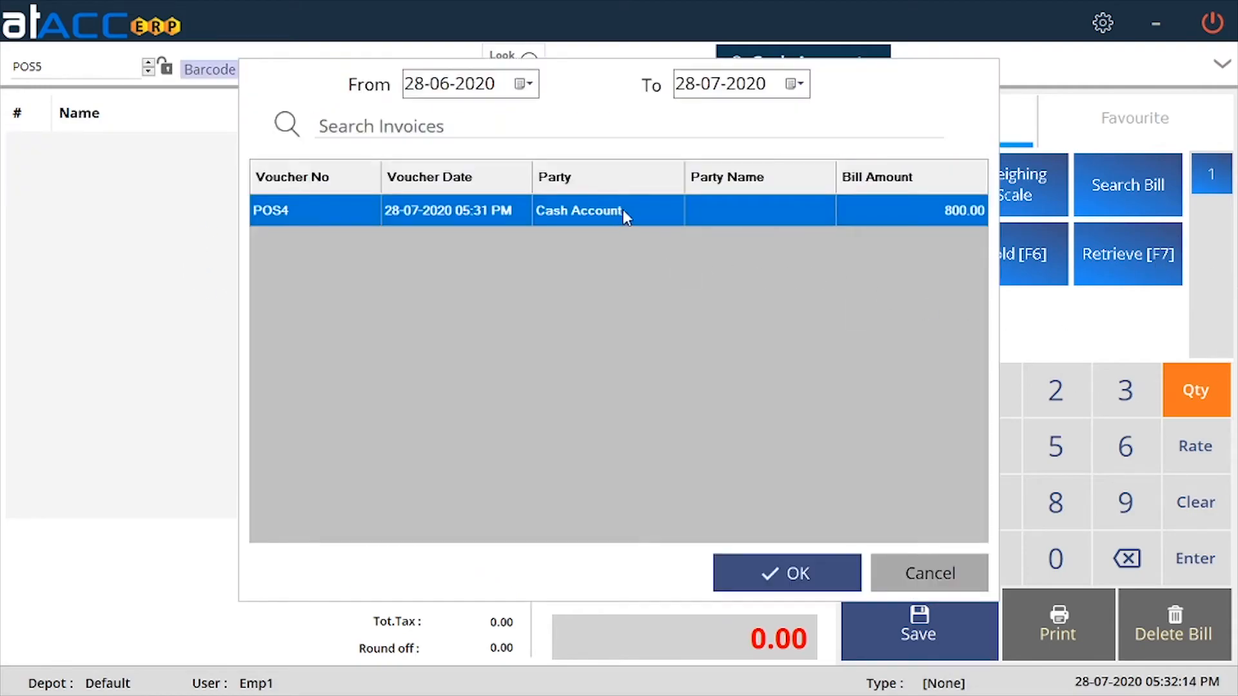
double_click(623, 210)
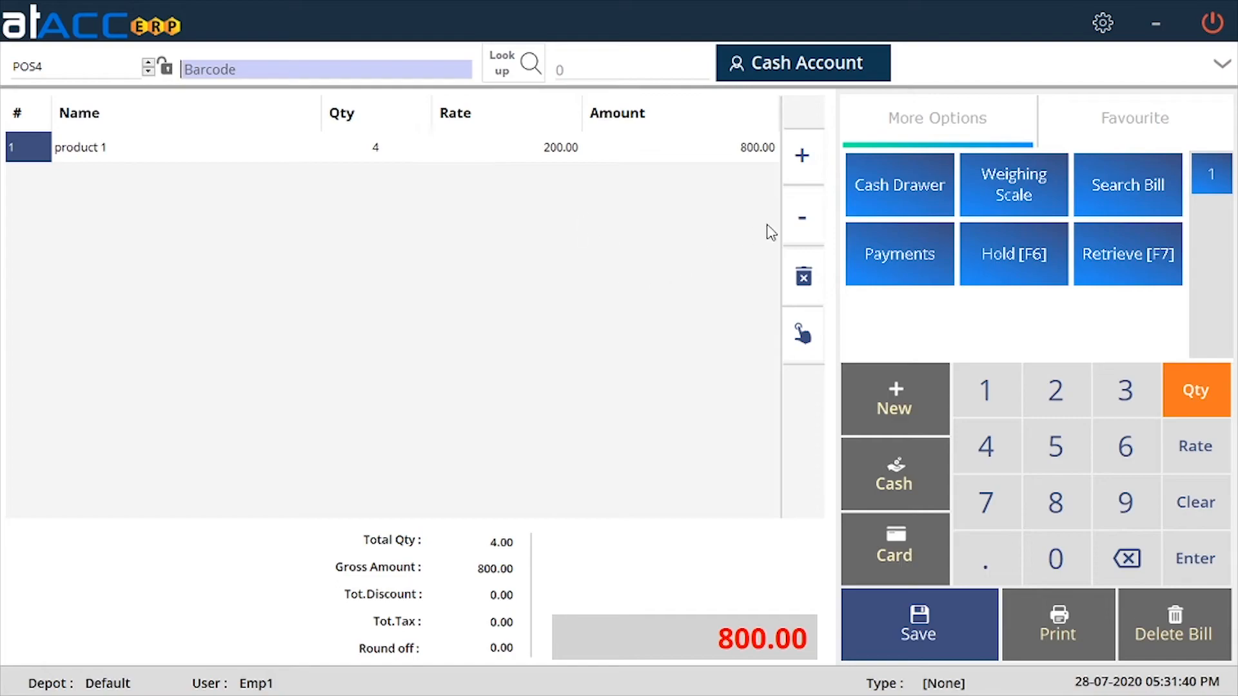
left_click(803, 162)
left_click(804, 161)
left_click(919, 616)
left_click(640, 426)
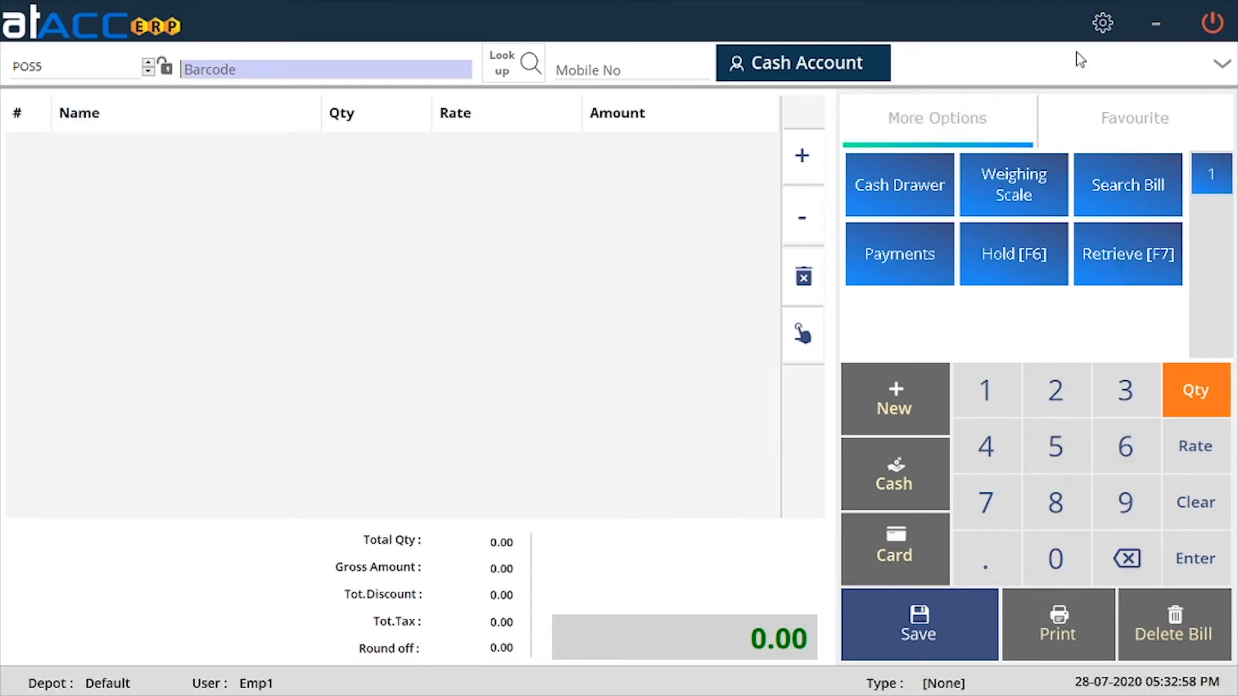
Expand the additional bill details, check the date and the depot selection list without changing them, and collapse the details
left_click(1222, 63)
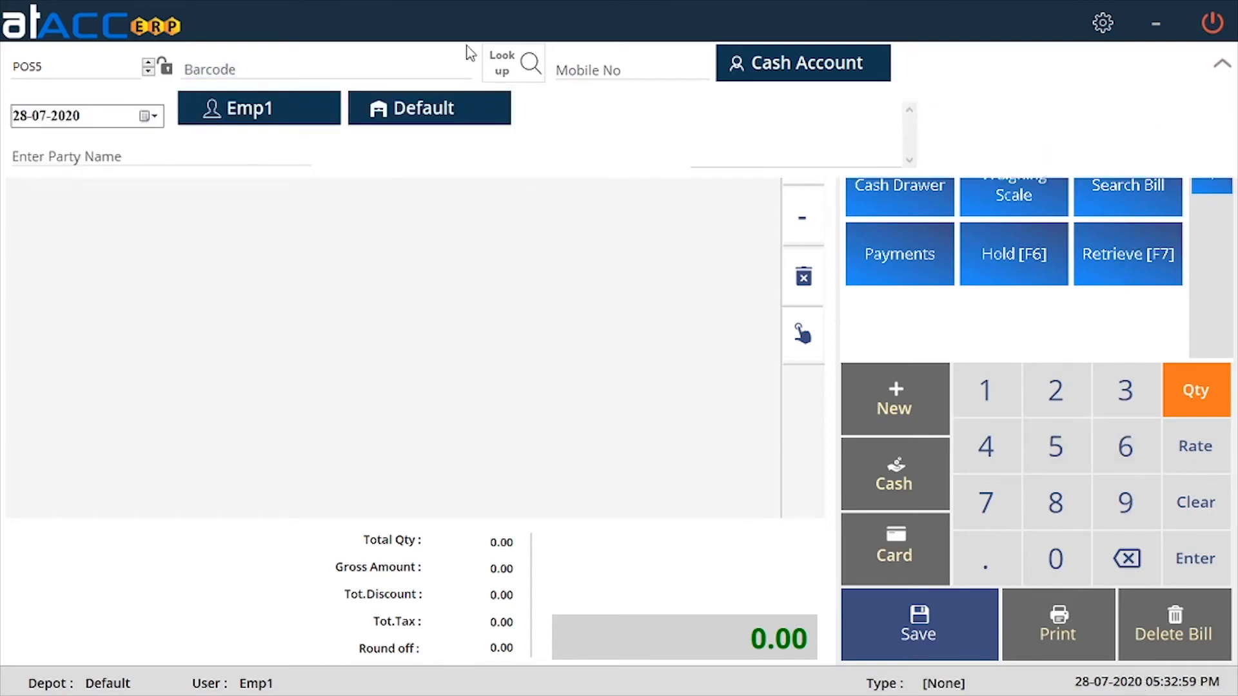
left_click(151, 116)
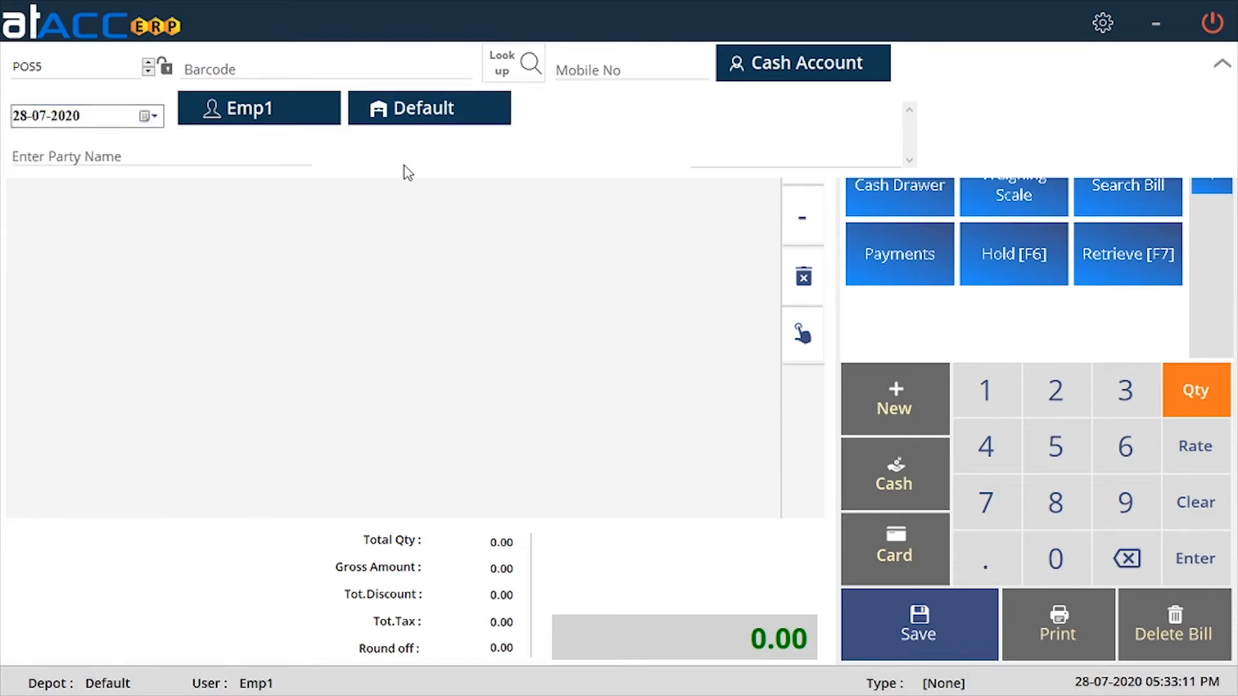
left_click(429, 110)
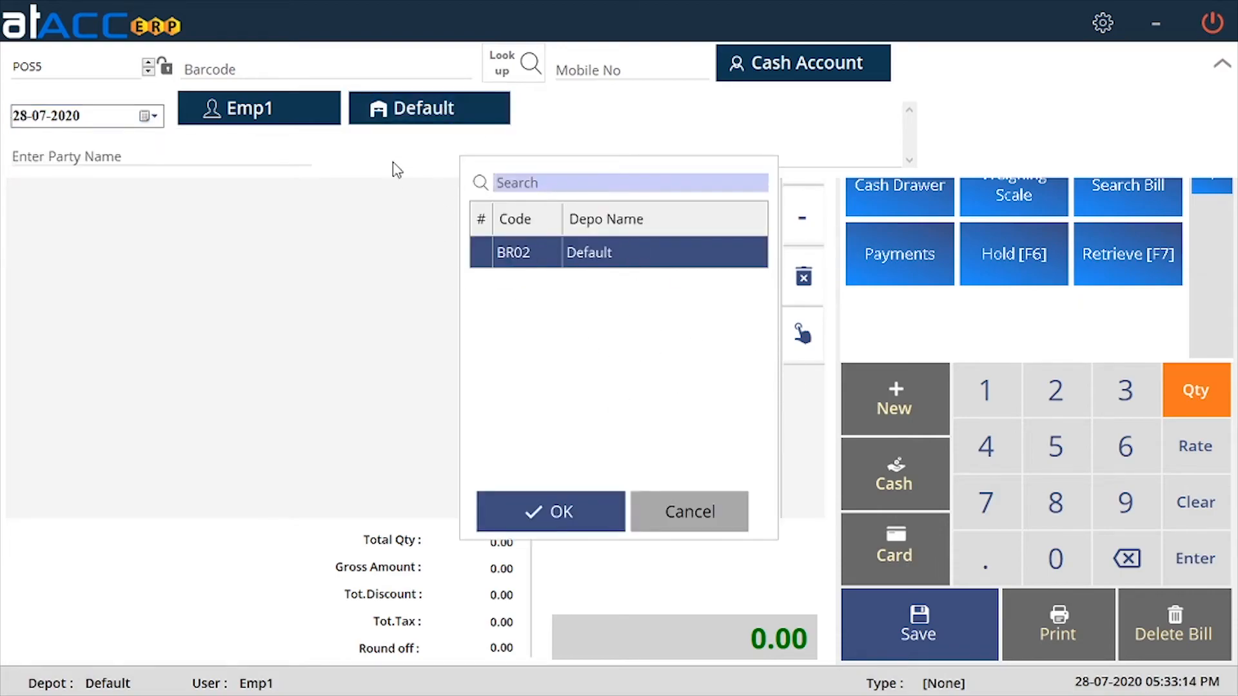
left_click(682, 510)
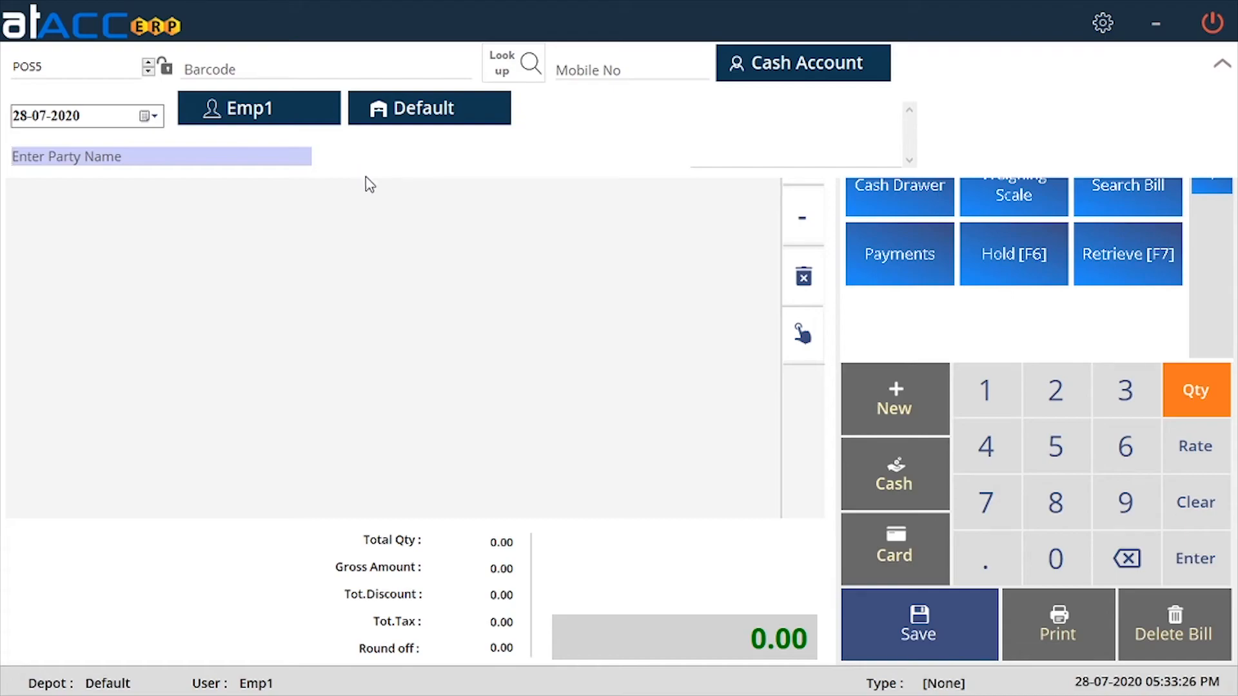
left_click(1222, 64)
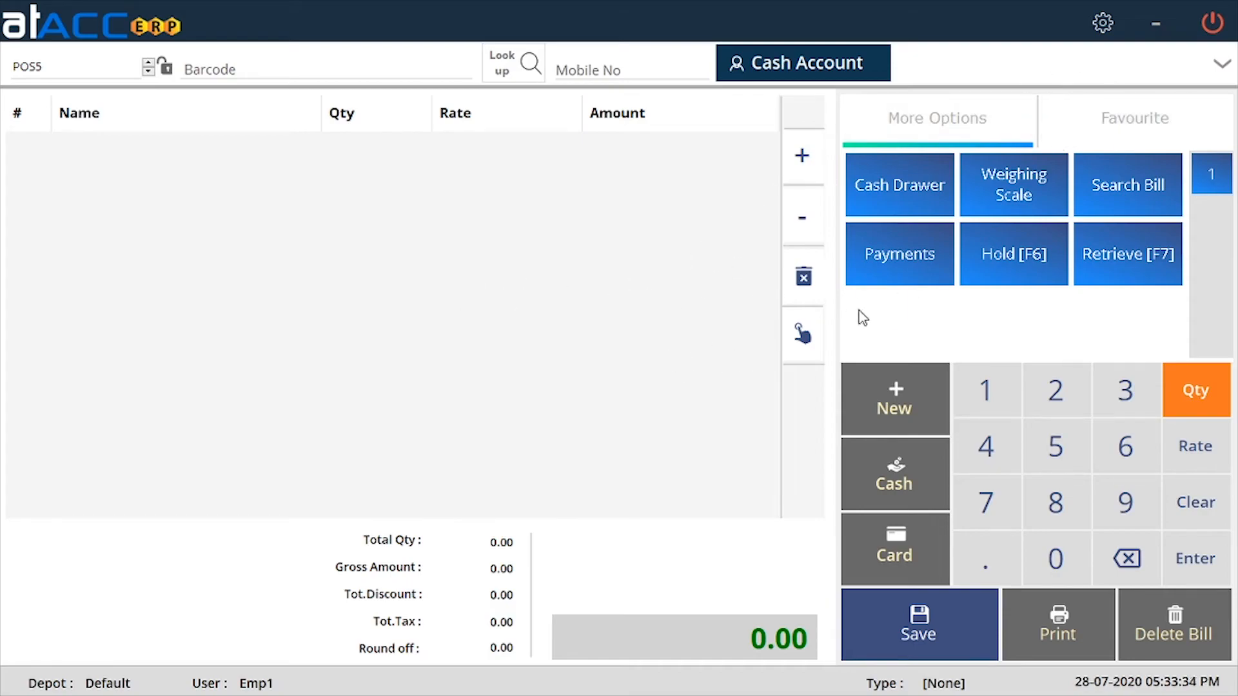
Open the POS settings, entering the admin username and password for verification, and review the available options
left_click(1103, 25)
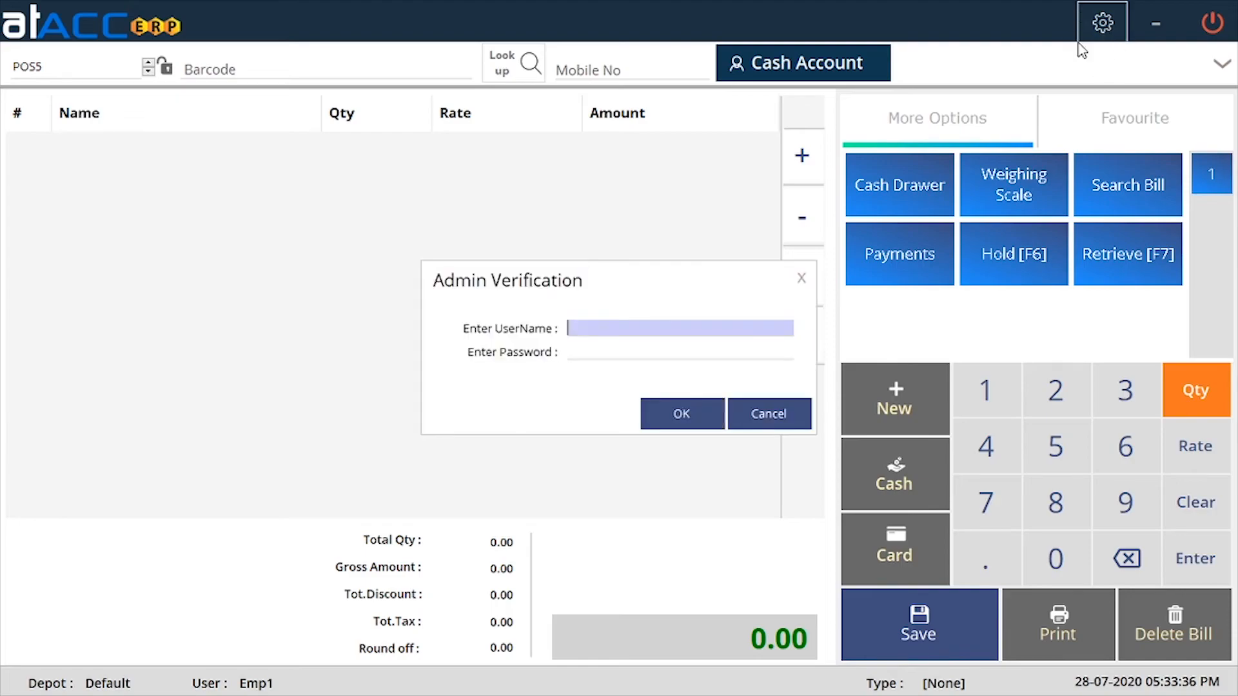
left_click_drag(644, 284, 609, 269)
type("ad")
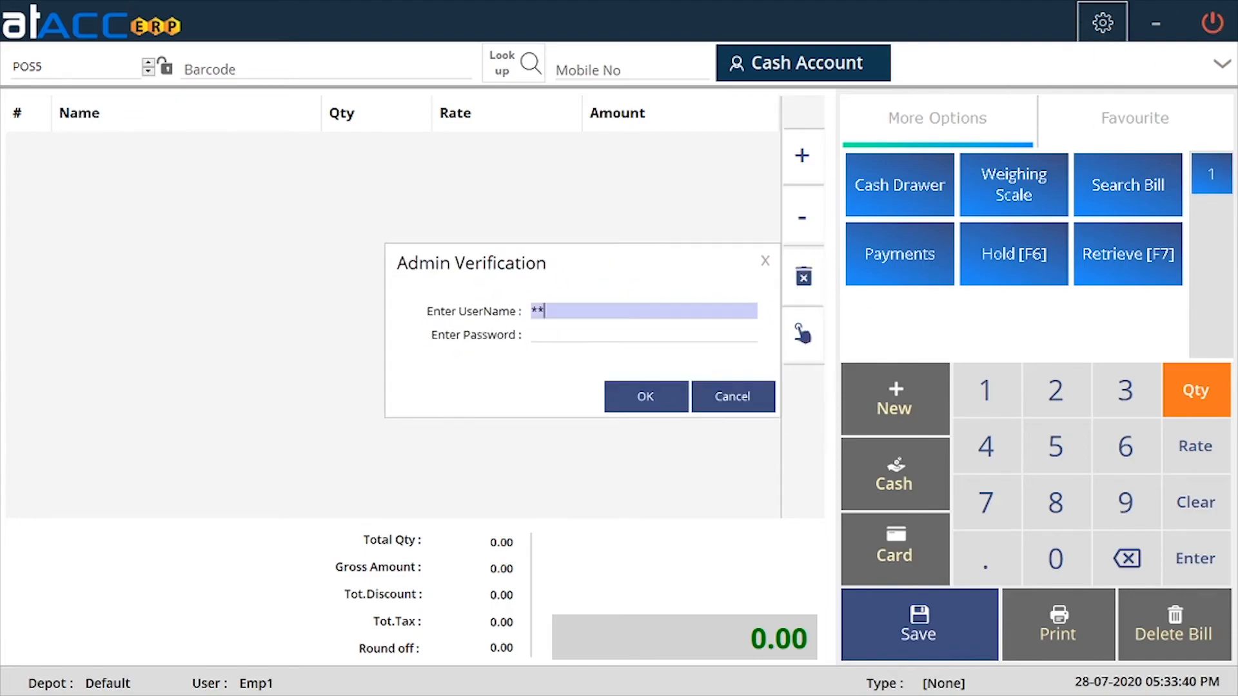
type("min")
key("Tab")
type("*****")
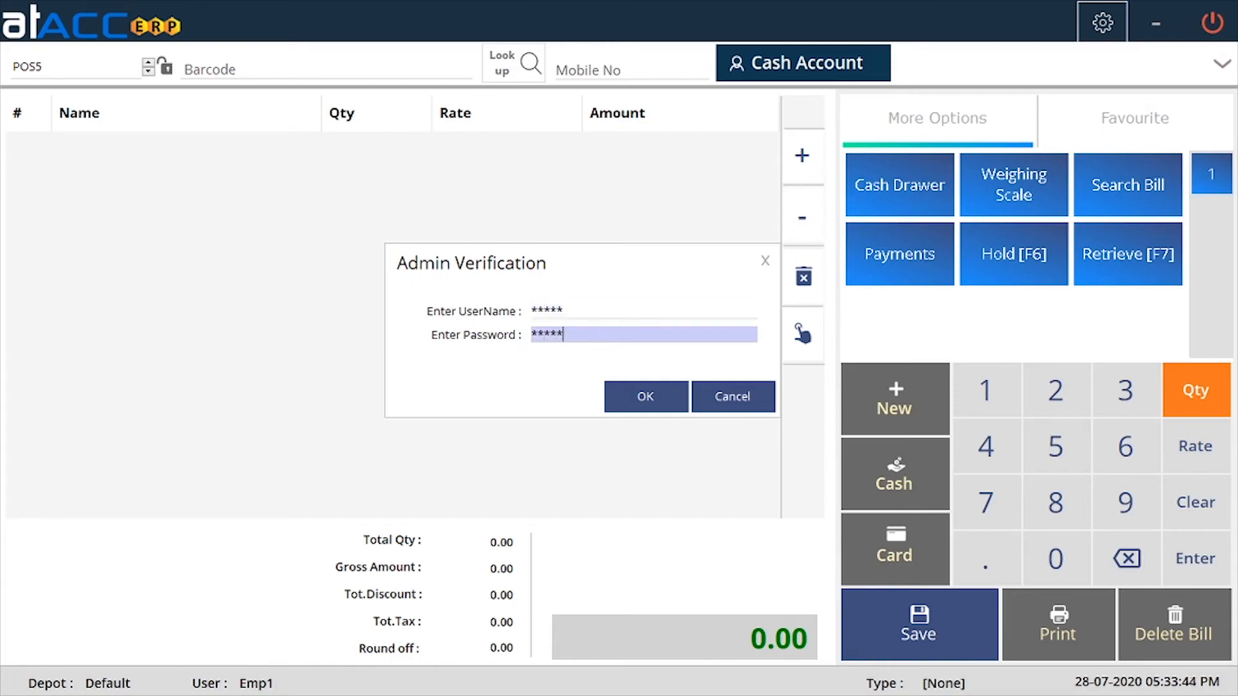
key("Return")
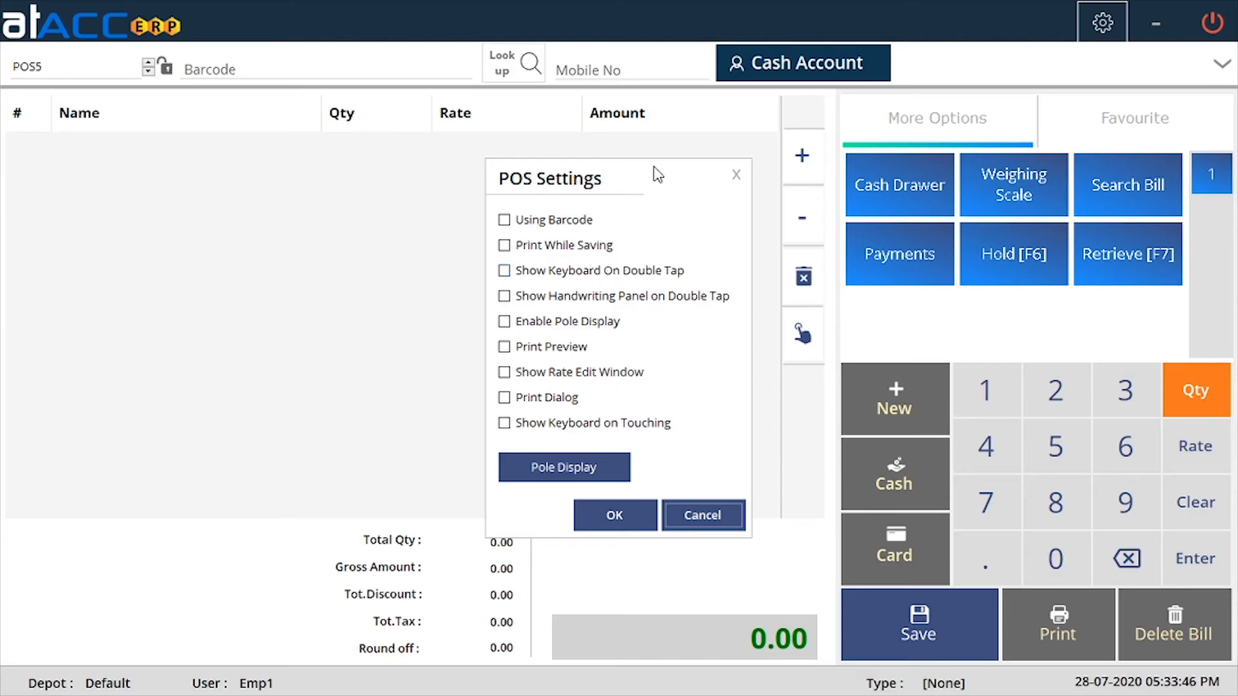
left_click_drag(658, 175, 649, 158)
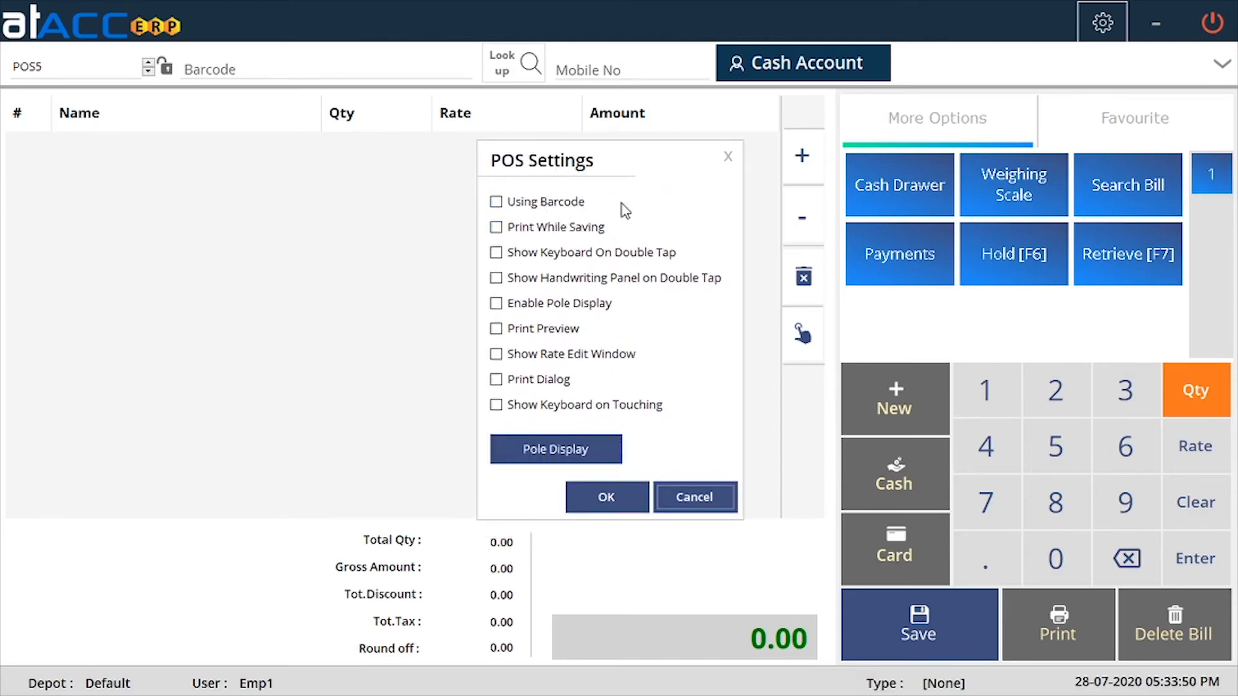
left_click_drag(640, 166, 644, 166)
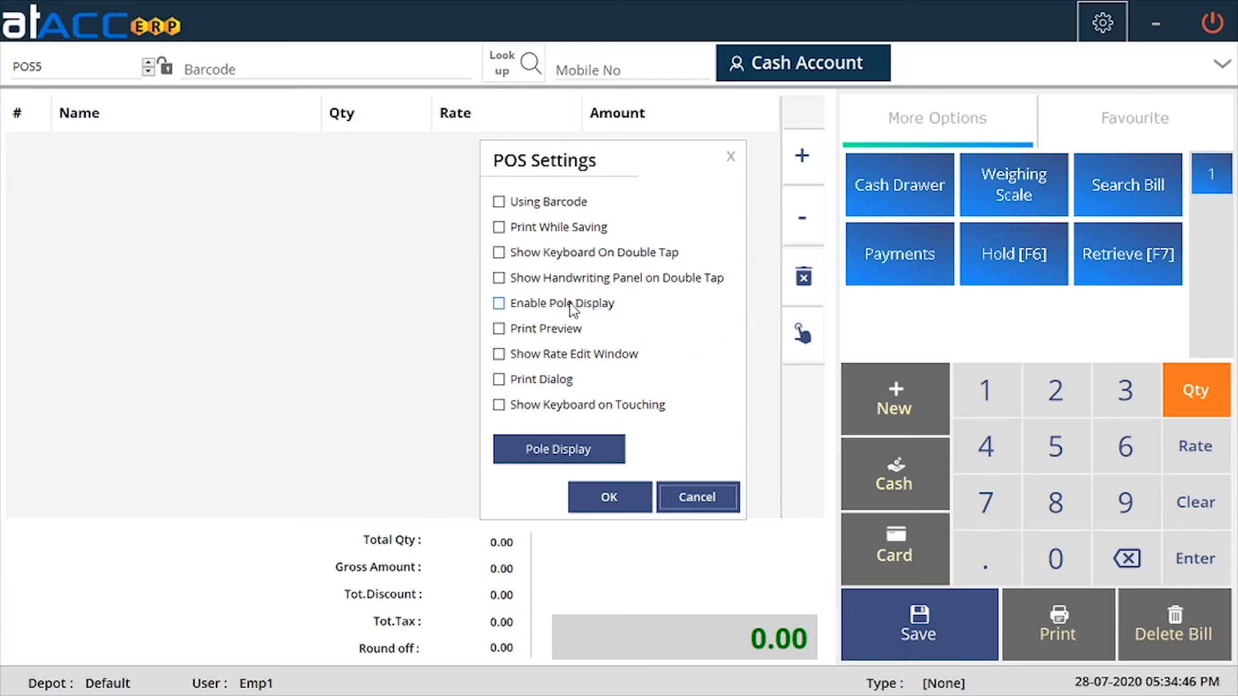
Review the pole display's port settings and both idle display texts, and close the POS settings without changes
left_click(556, 451)
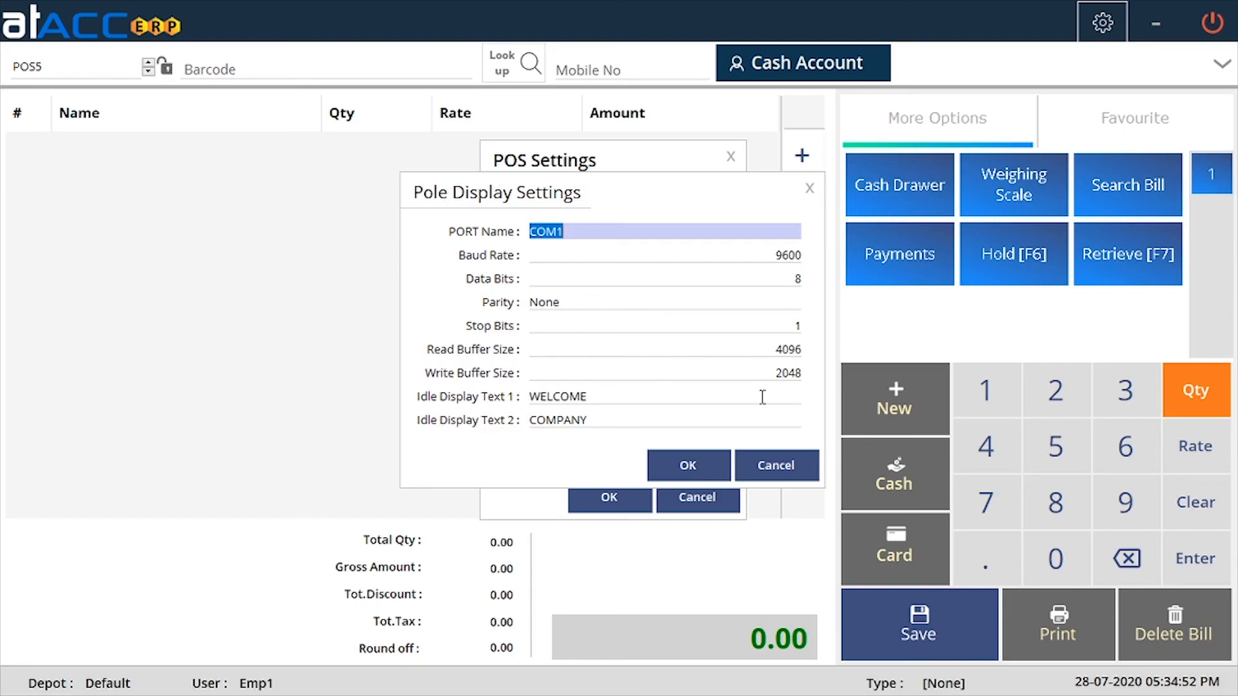
left_click(626, 401)
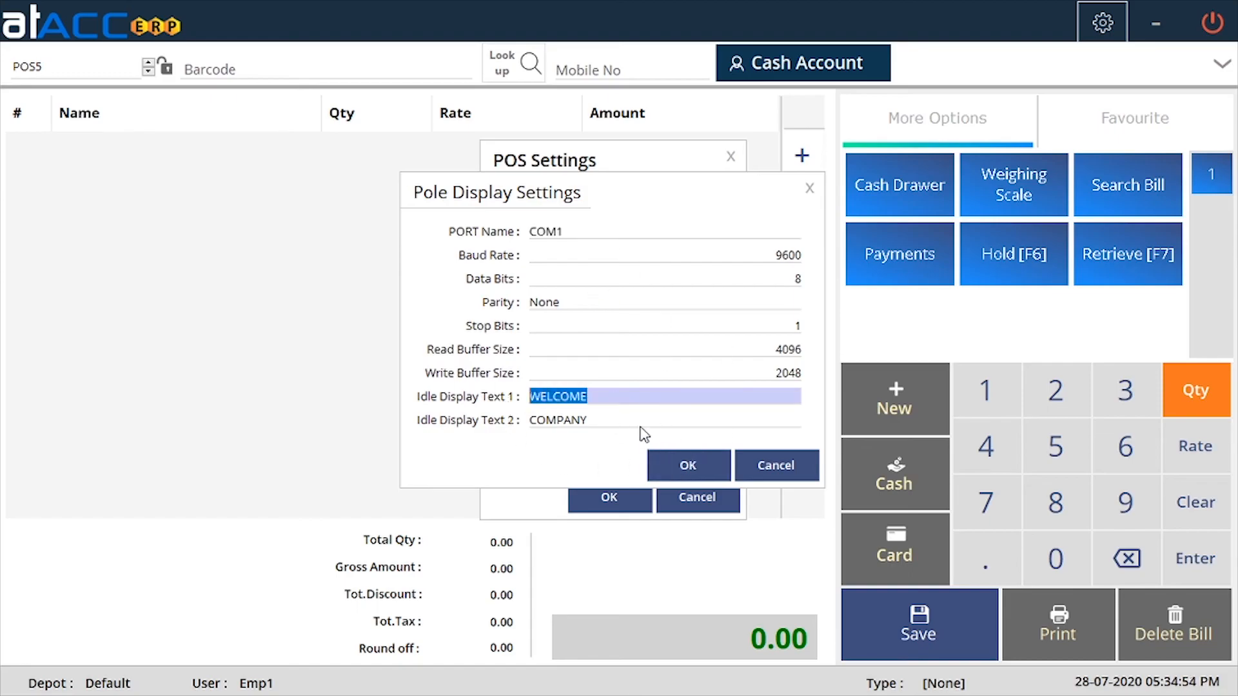
left_click(630, 419)
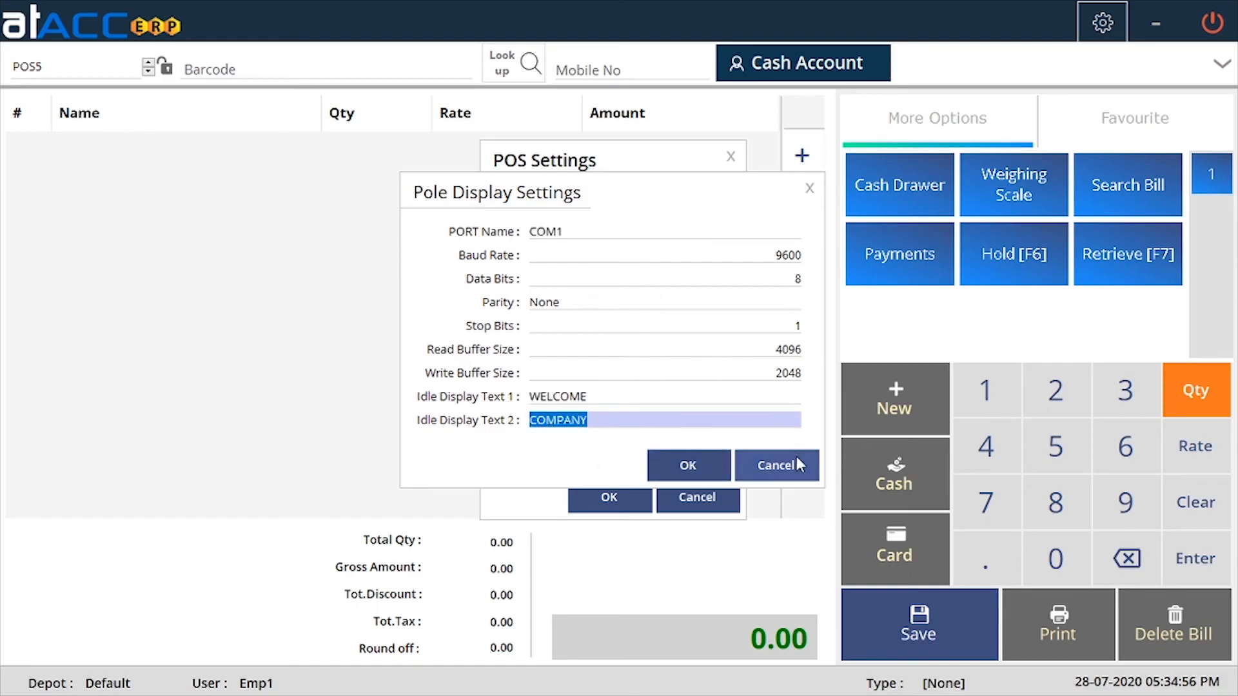
left_click(776, 466)
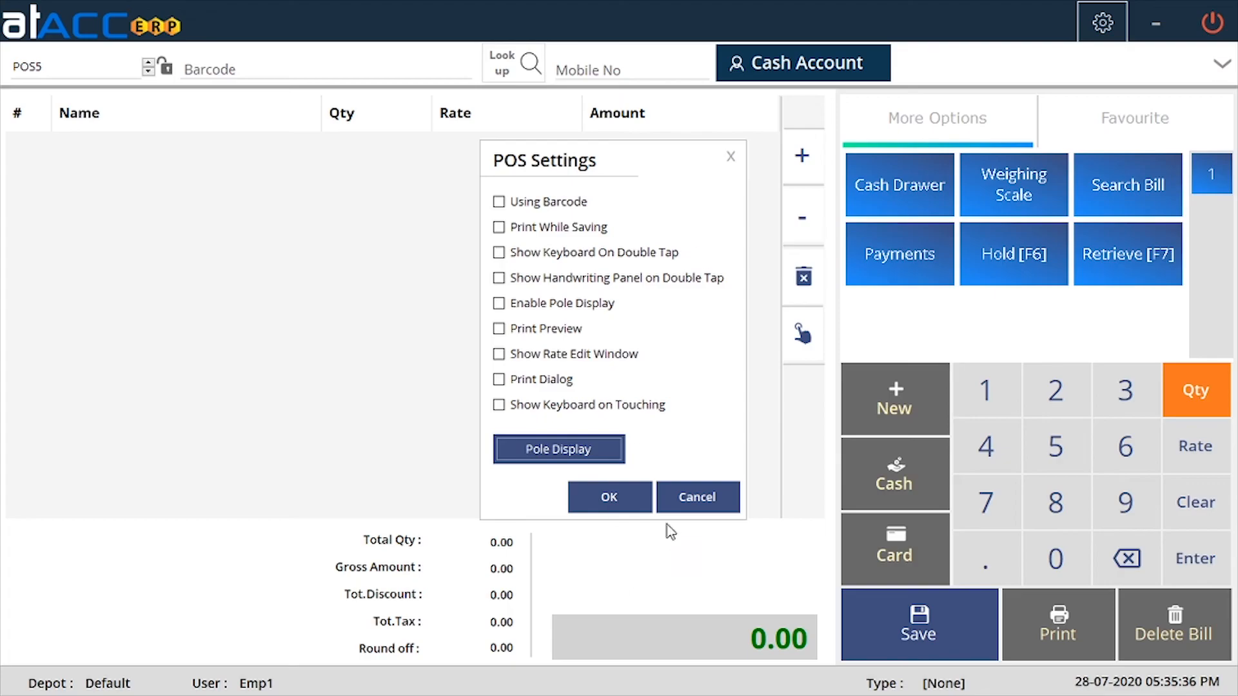
left_click(733, 158)
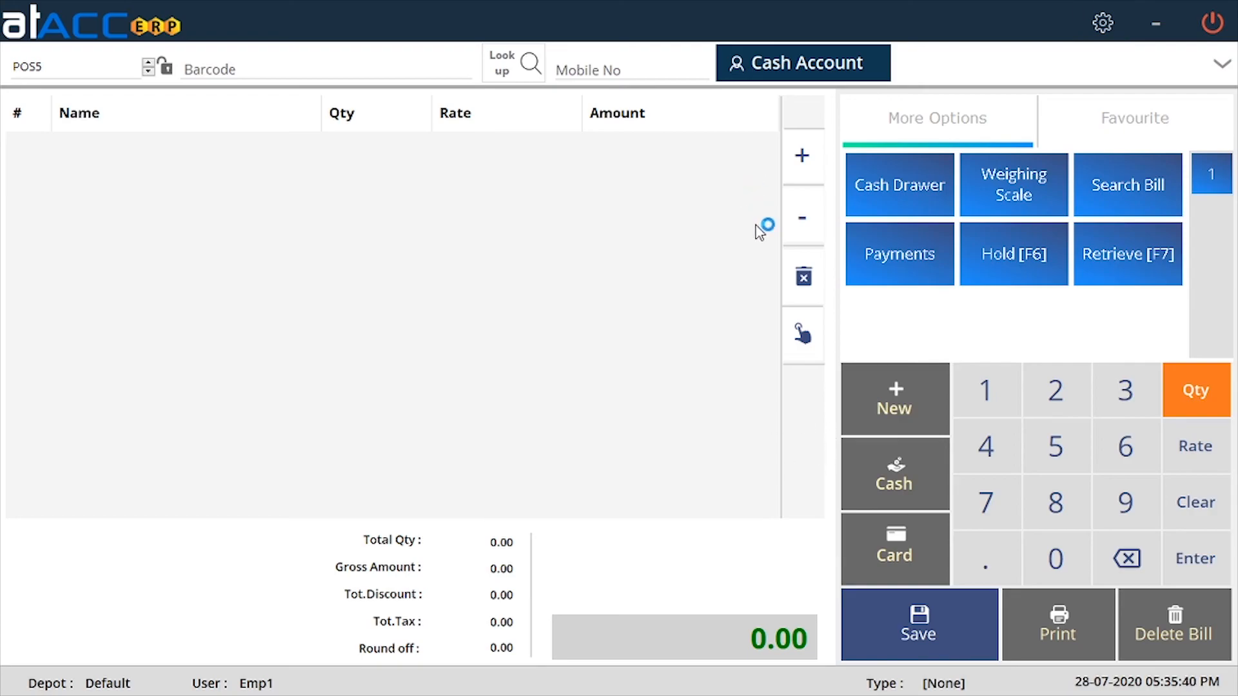